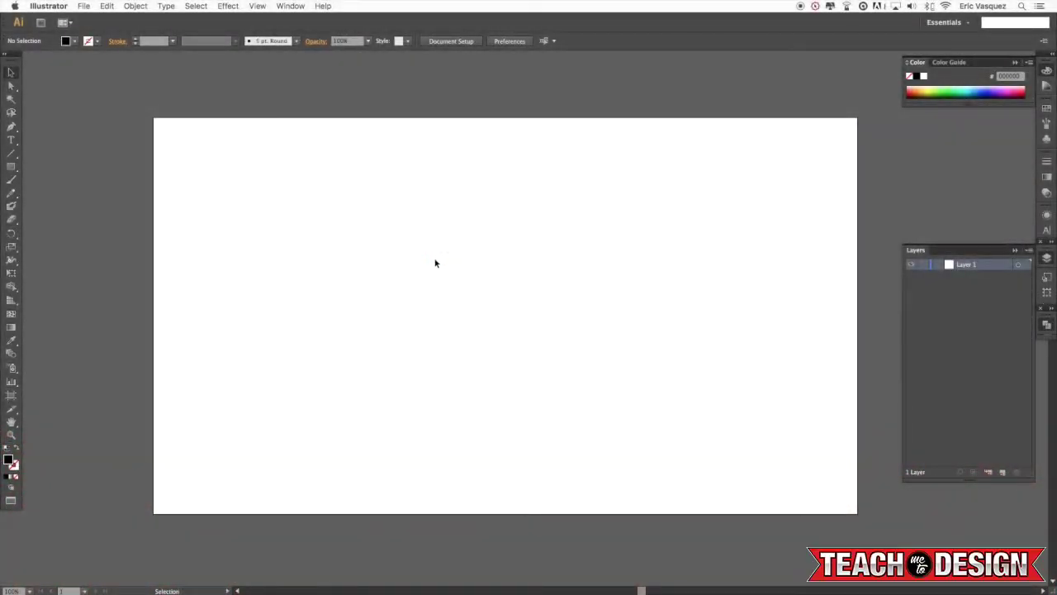
Draw a black circle about 332 px in diameter near the middle of the artboard and shift it slightly left
drag(423, 233, 604, 399)
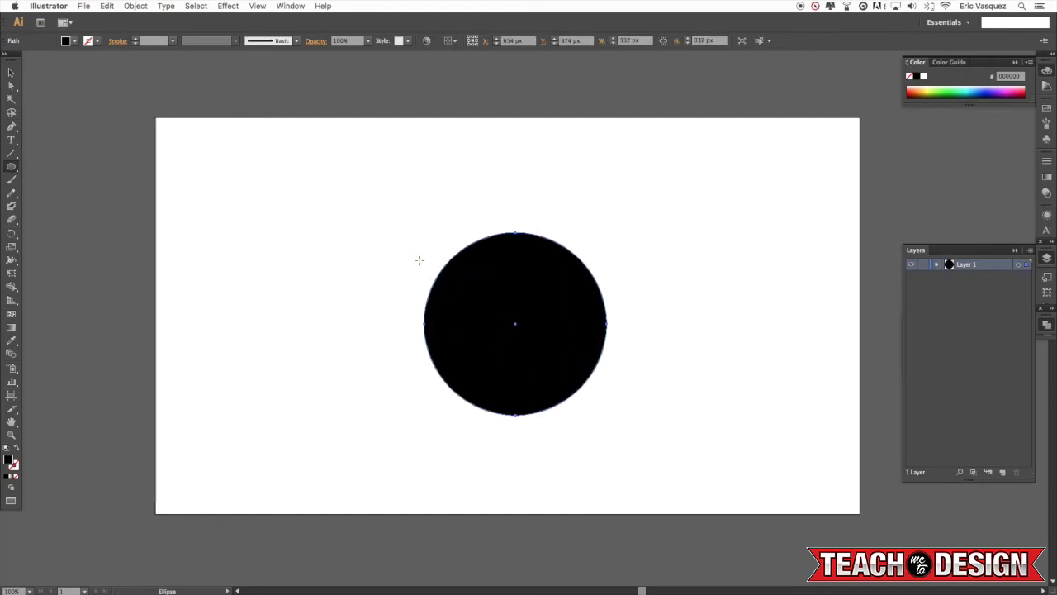
key(v)
drag(517, 283, 472, 267)
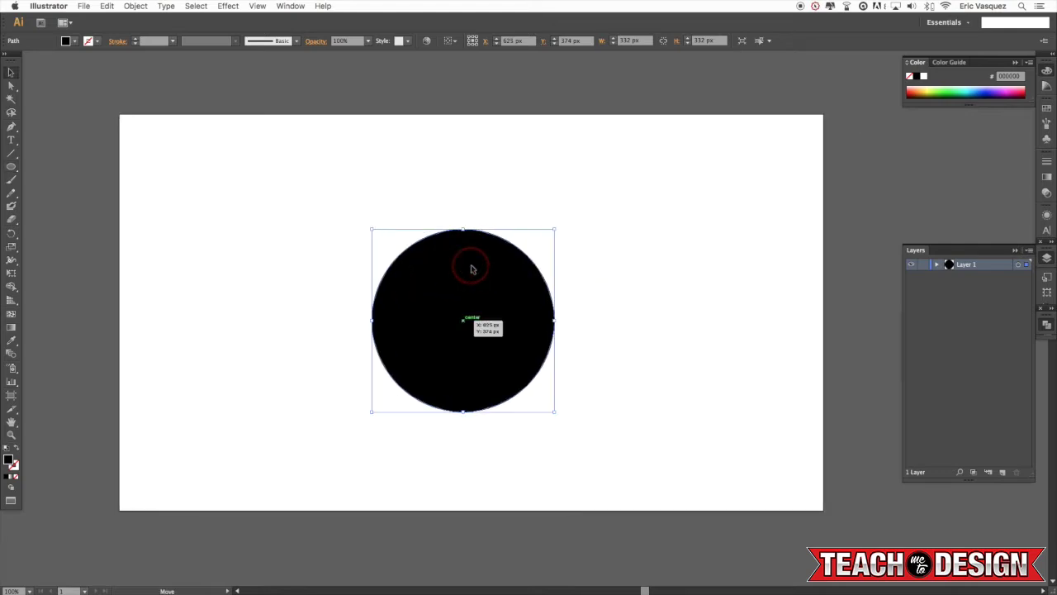
click(12, 169)
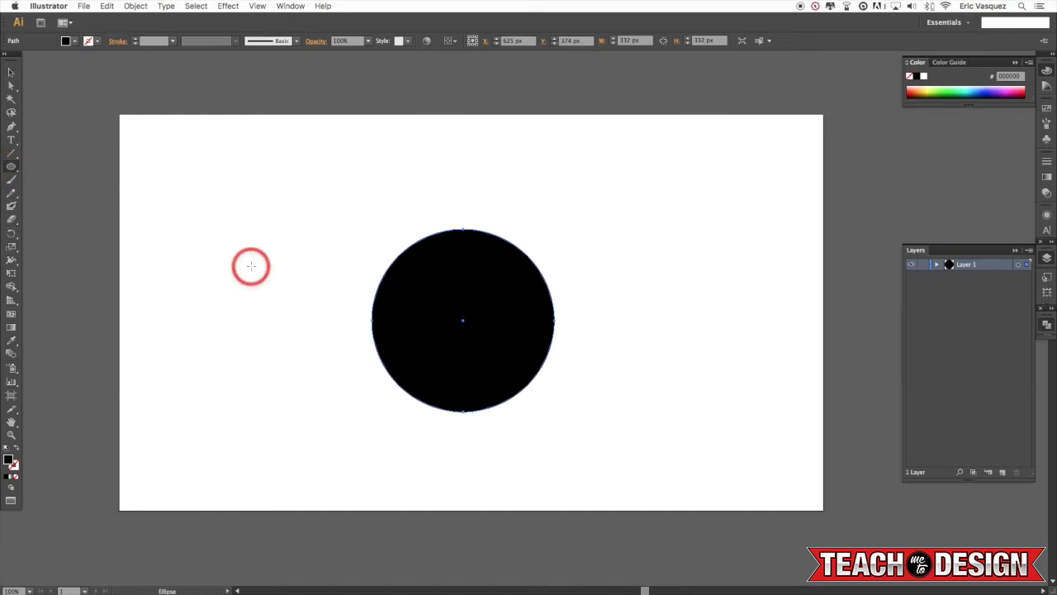
drag(186, 224, 364, 389)
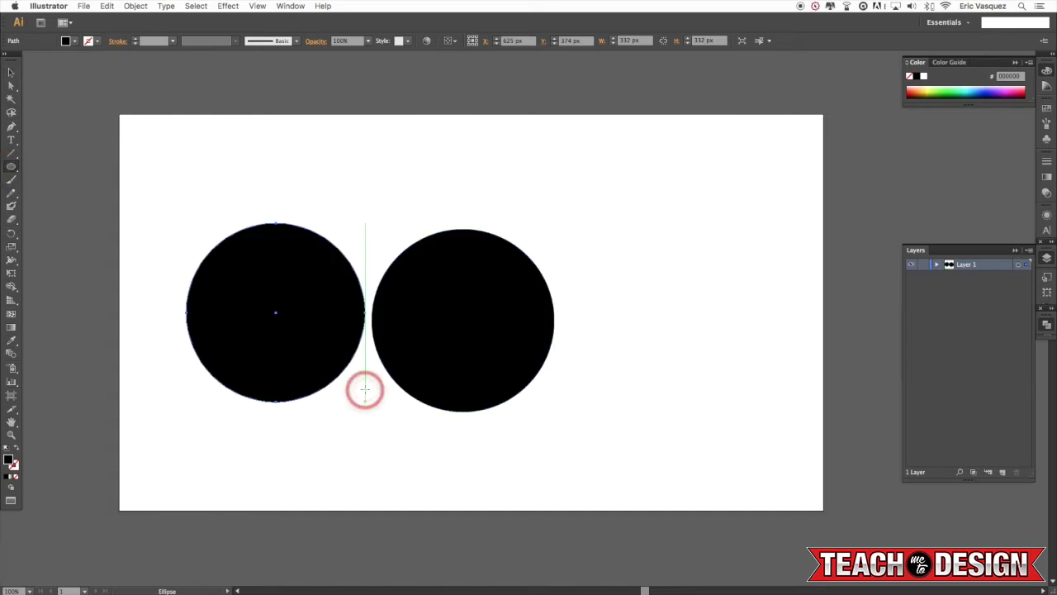
key(super+z)
key(v)
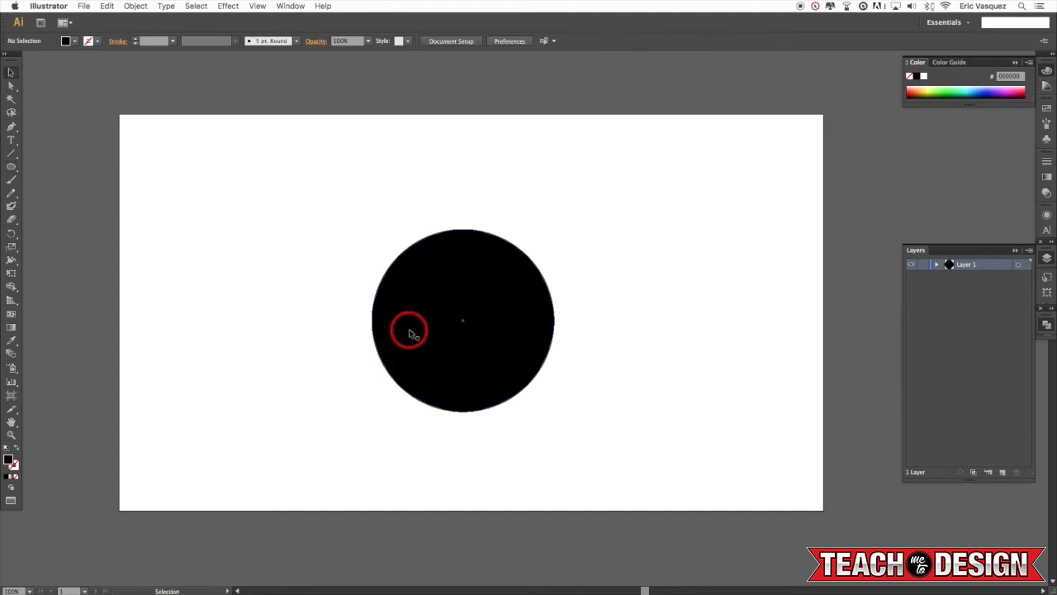
Move the circle horizontally into the right half of the artboard, to about X 911 px, and deselect it
click(400, 326)
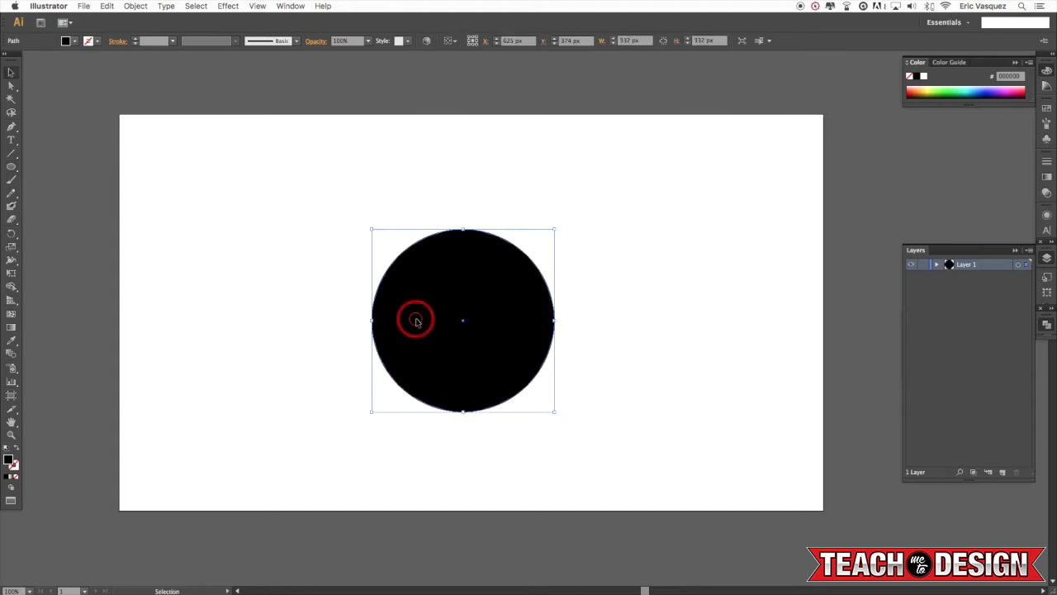
drag(416, 320, 574, 318)
click(276, 256)
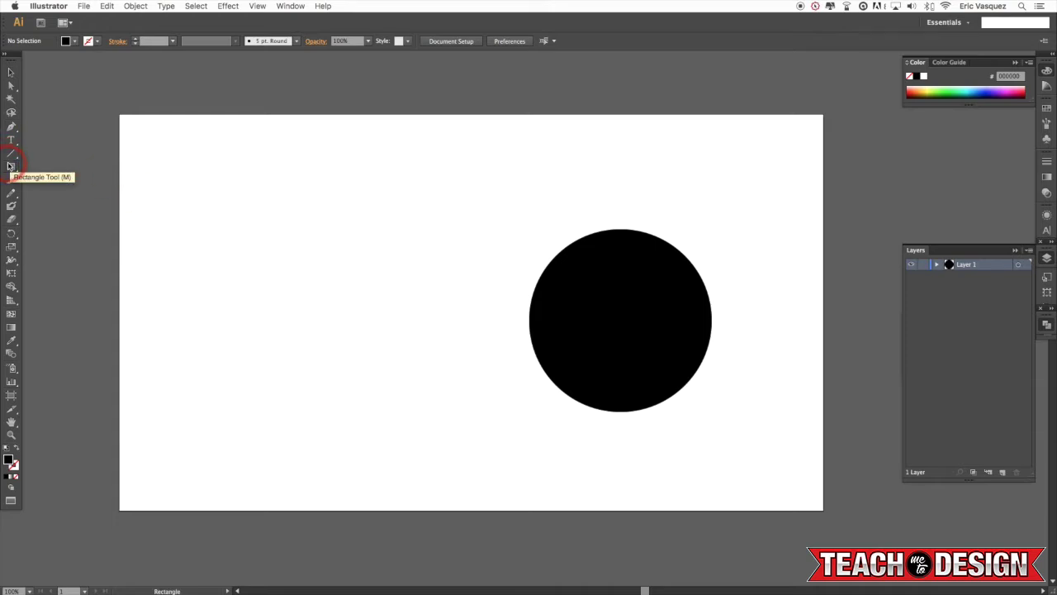
Draw a black square about 68 px wide in the artboard's upper left area and rotate it 45 degrees into a diamond
drag(267, 206, 304, 242)
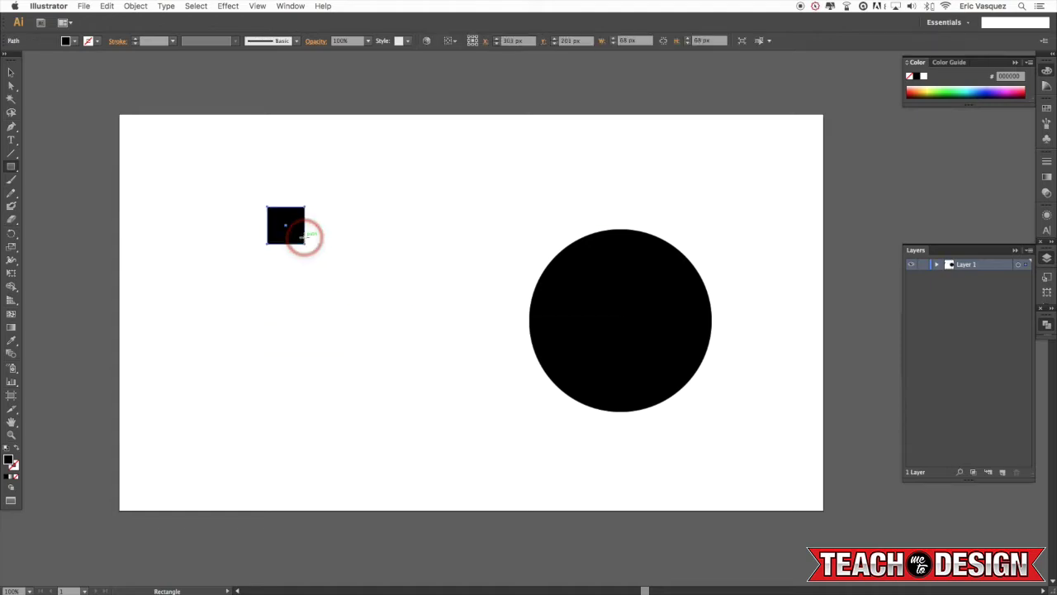
scroll(314, 232, right, 3)
key(v)
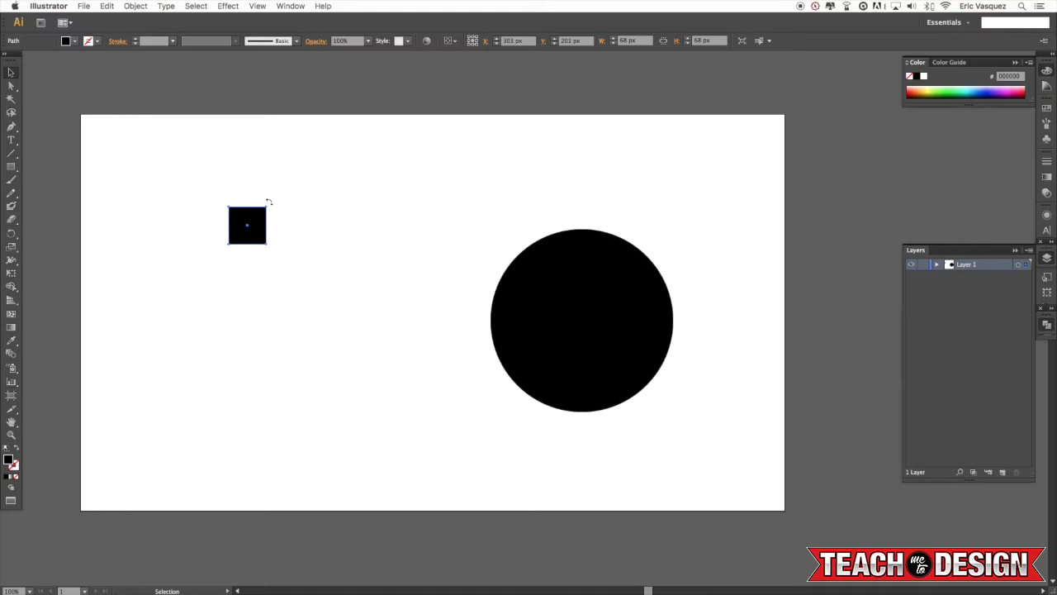
drag(268, 201, 255, 192)
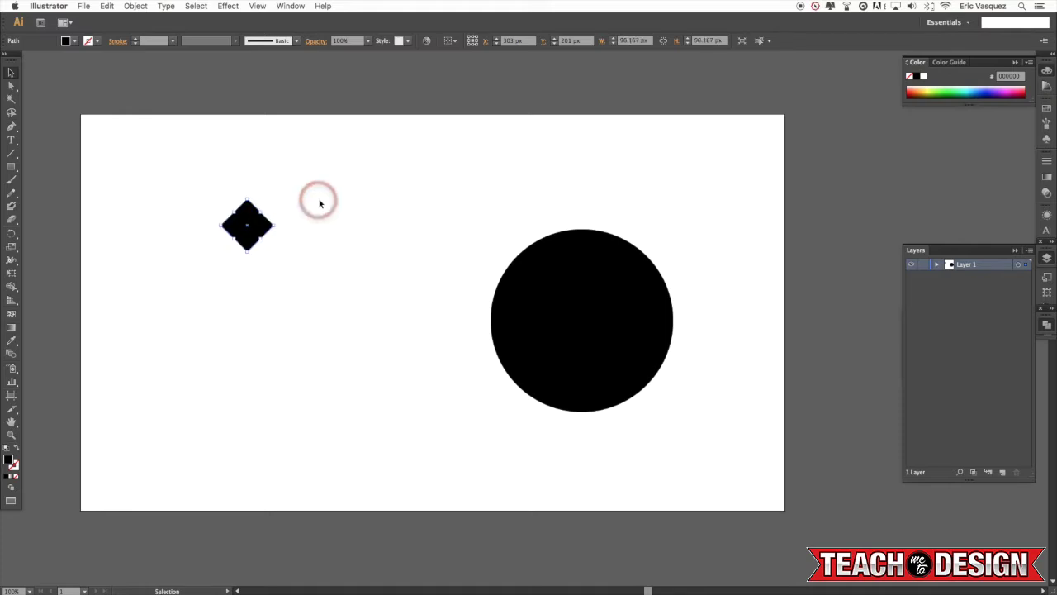
click(319, 204)
Stretch the diamond into a tall spike by moving its top anchor point straight up to just below the artboard's upper edge
key(super+=)
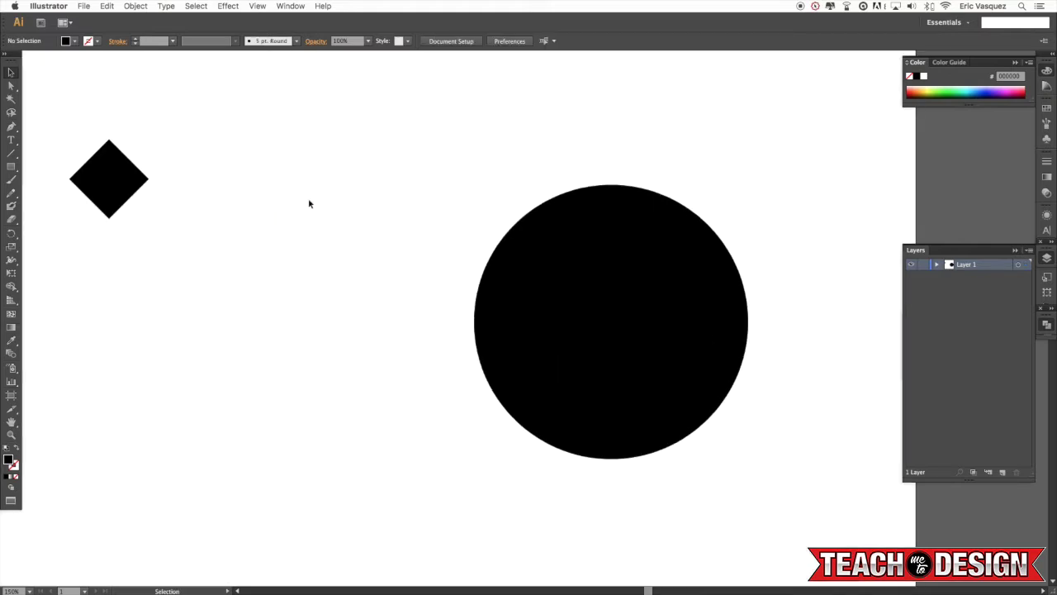
drag(265, 194, 488, 202)
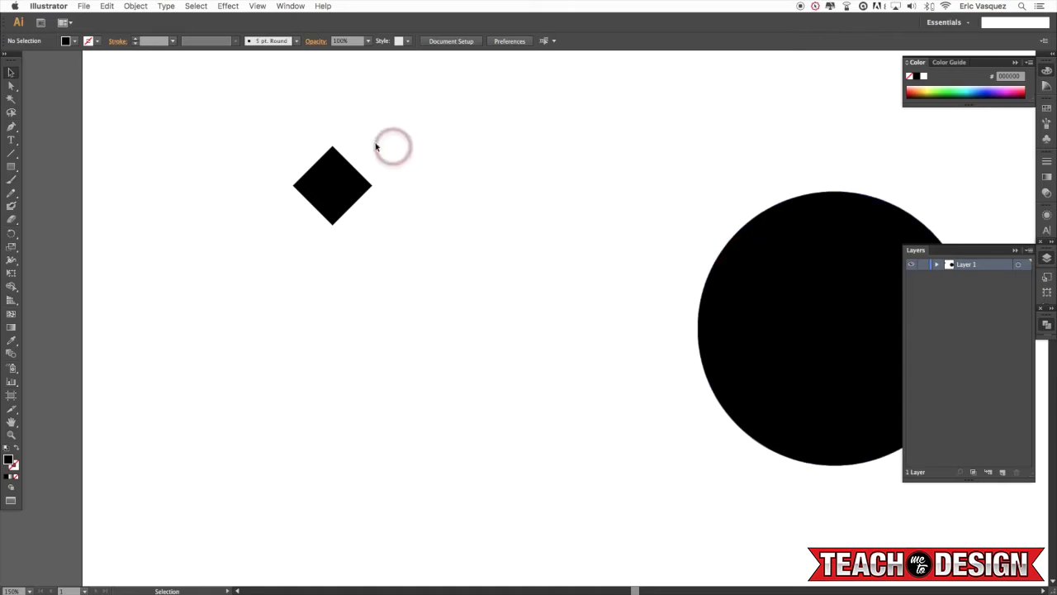
key(a)
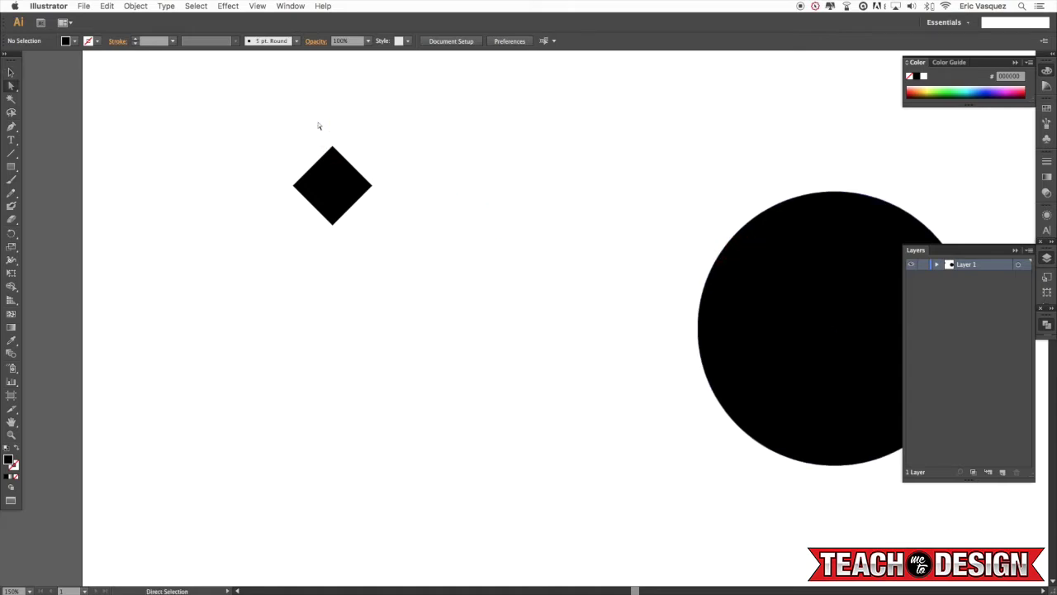
drag(352, 119, 371, 173)
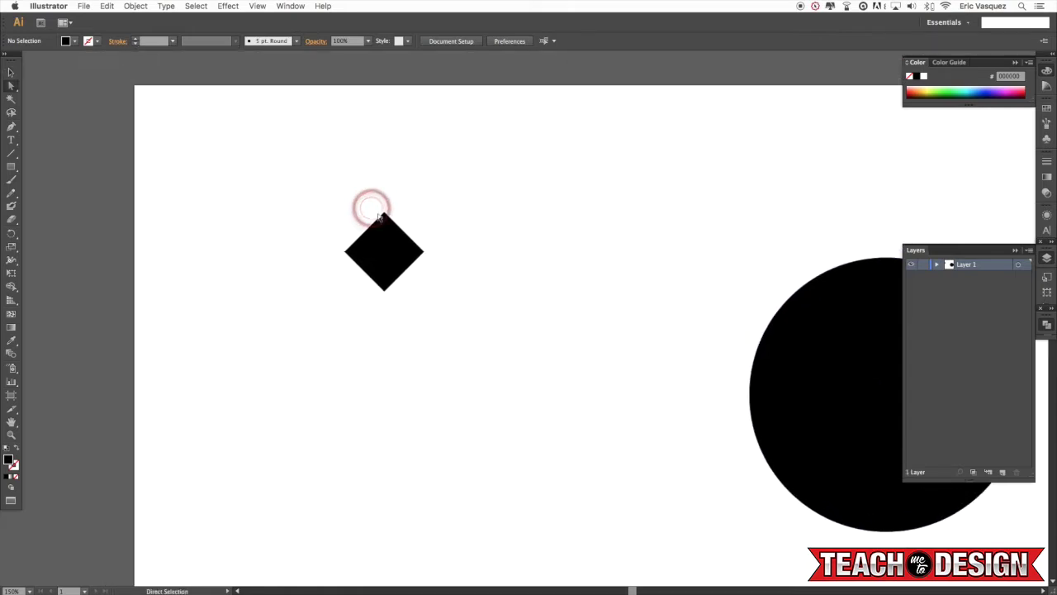
click(384, 214)
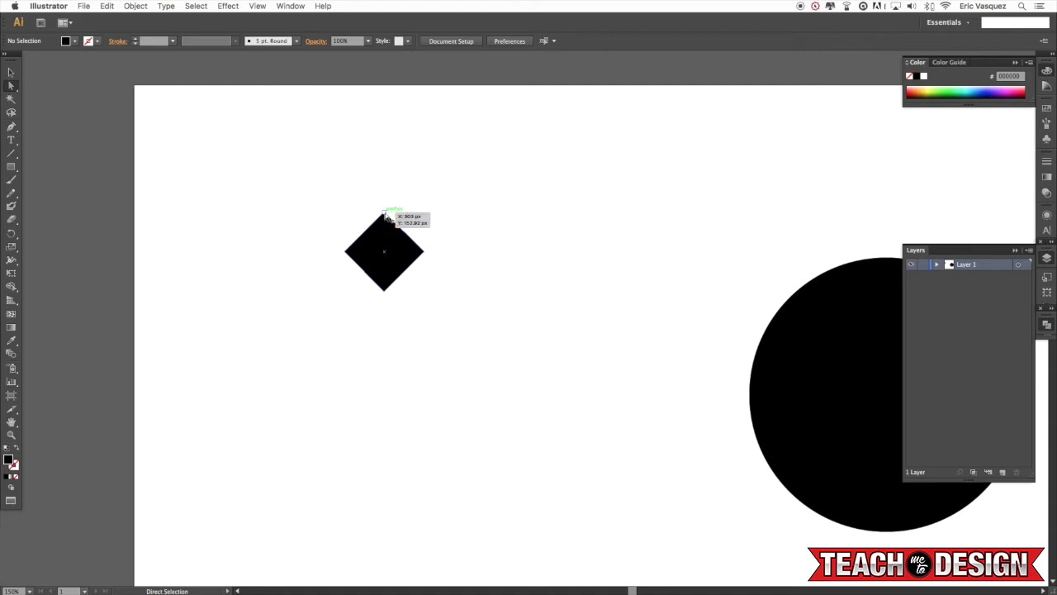
click(384, 213)
key(shift+Up)
key(shift+Up)
key(shift+Up)
key(shift+Up)
key(shift+Up)
key(shift+Up)
key(shift+Up)
key(shift+Up)
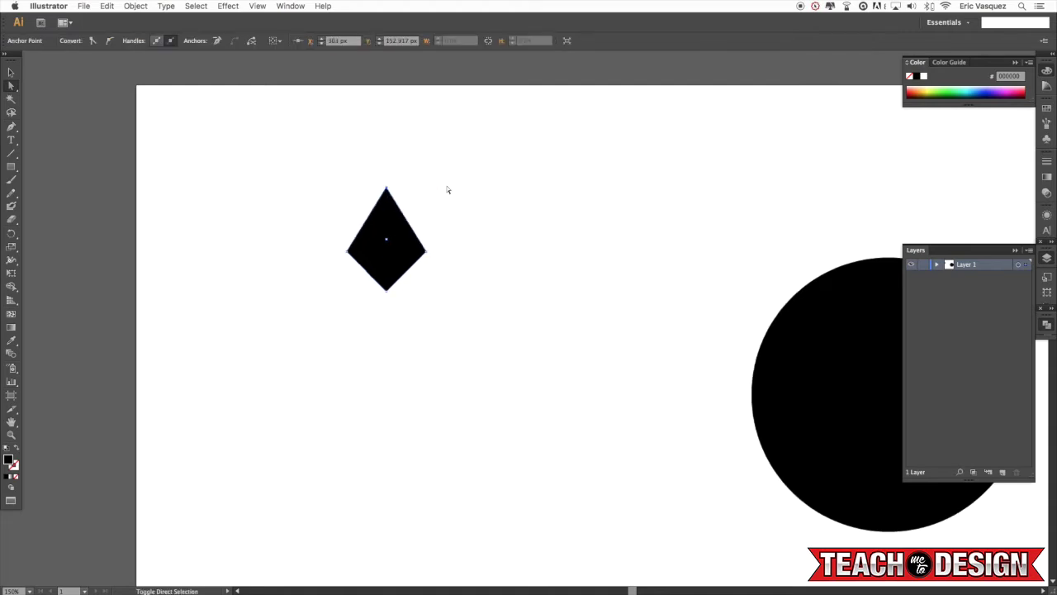
key(shift+Up)
key(shift+Up)
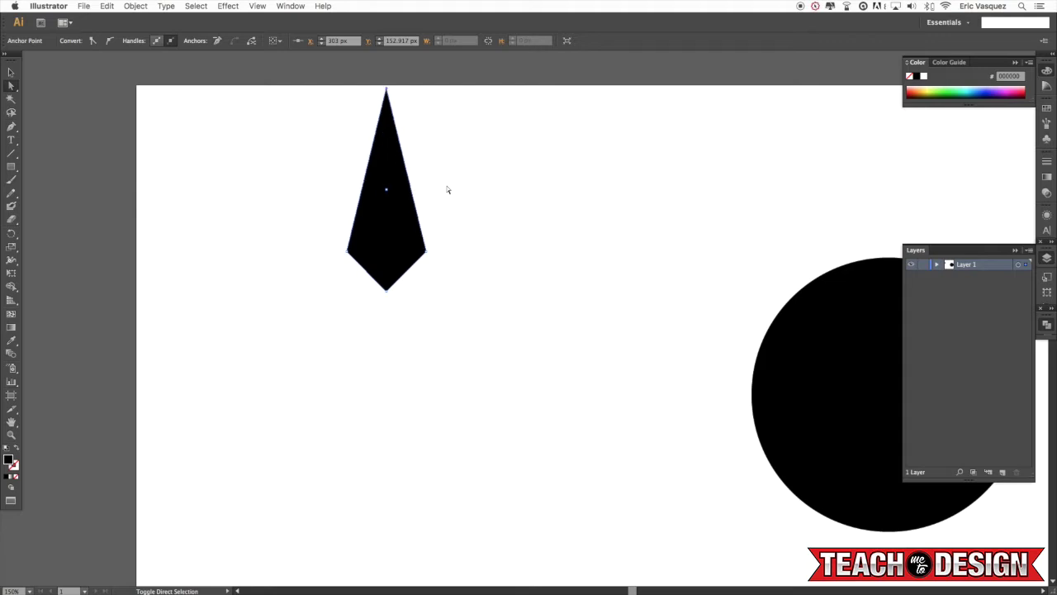
click(447, 190)
Narrow the spike by moving its right and left side anchor points inward by 10 px each
click(419, 264)
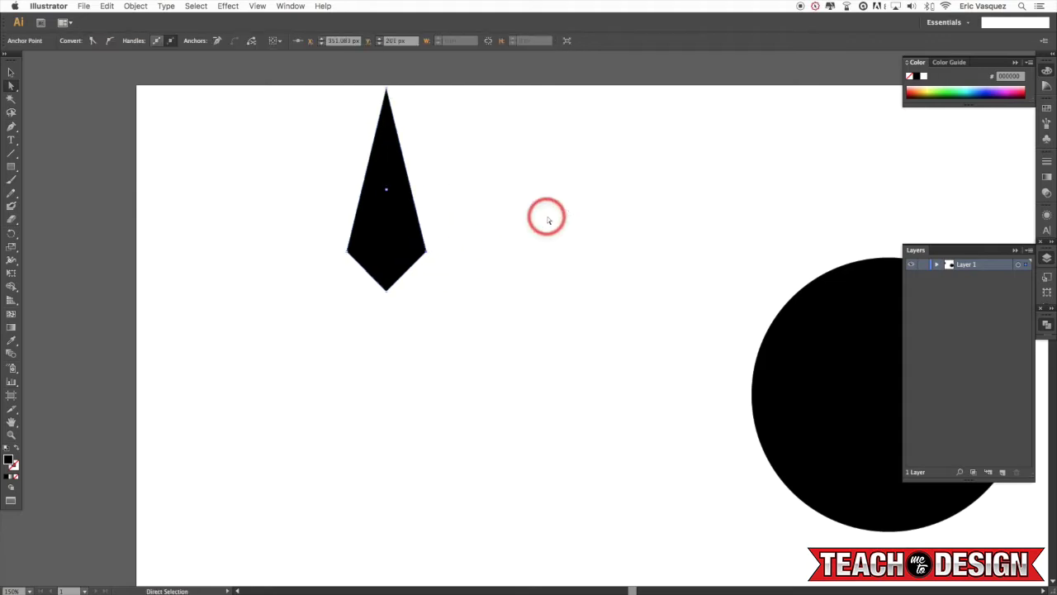
key(shift+Left)
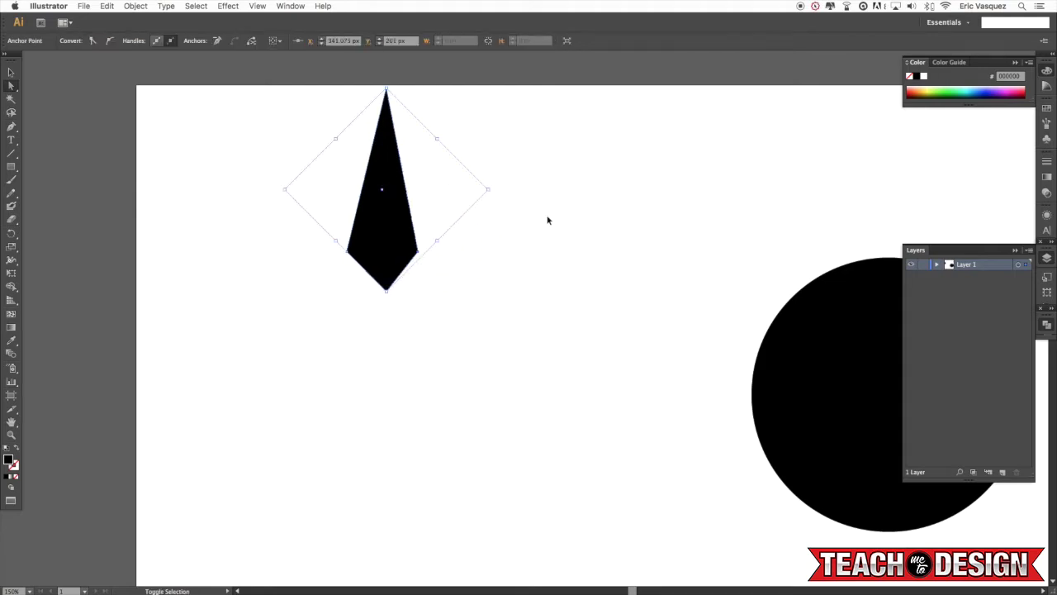
click(494, 219)
drag(334, 234, 355, 267)
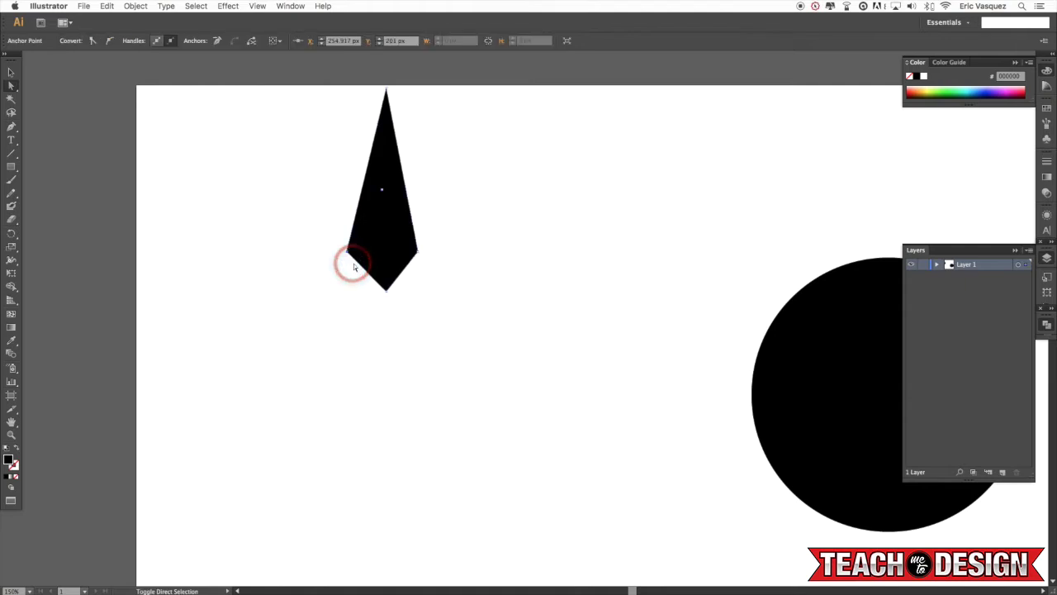
key(shift+Right)
click(445, 236)
Duplicate the circle horizontally to beneath the spike, aligning its centre with the spike at X 303 px
key(v)
drag(519, 206, 439, 175)
click(454, 201)
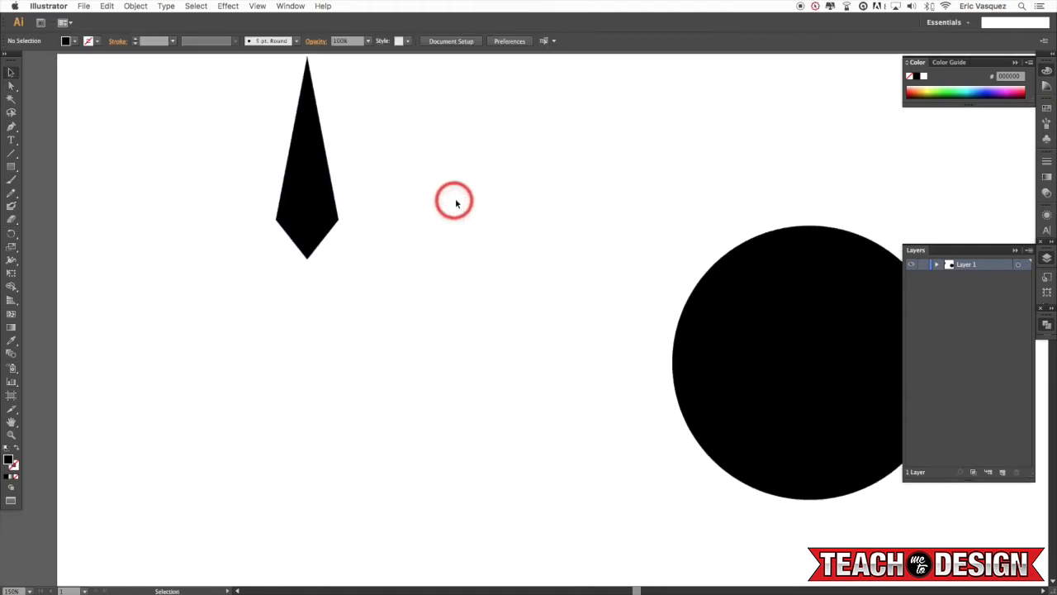
click(707, 378)
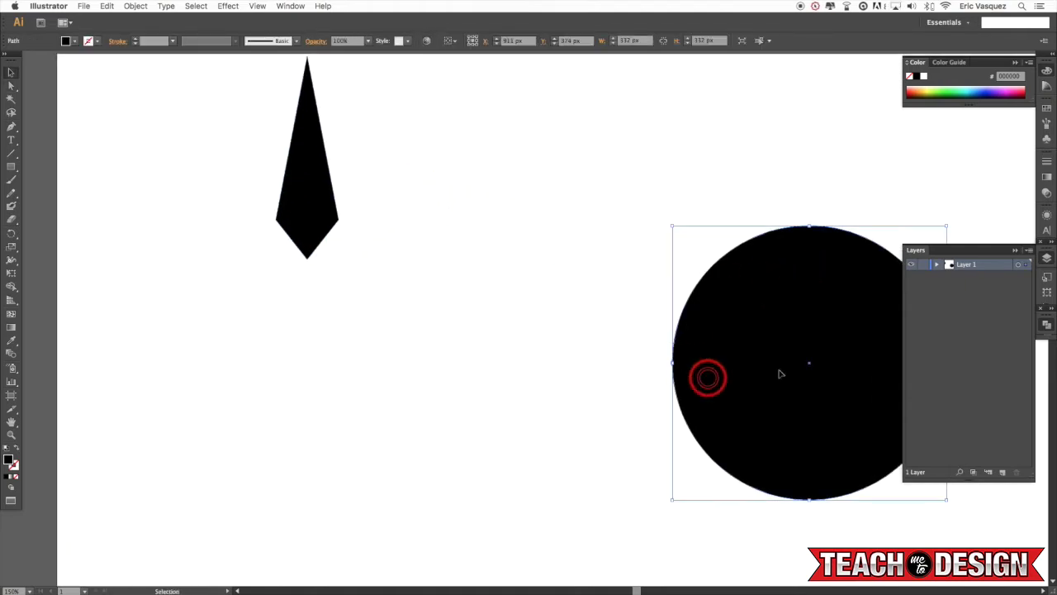
click(818, 275)
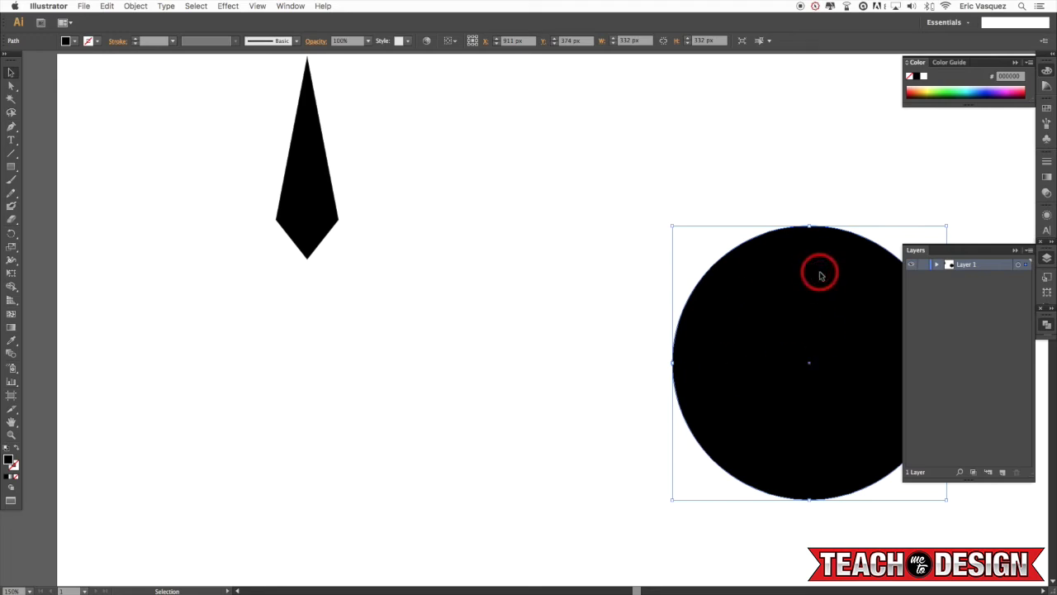
drag(820, 276, 316, 245)
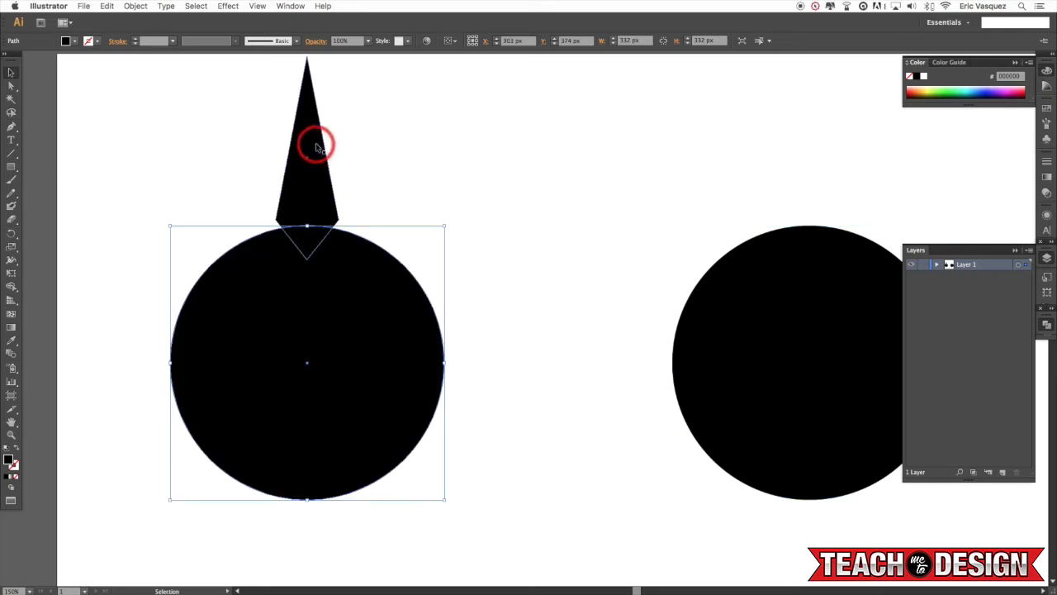
click(408, 162)
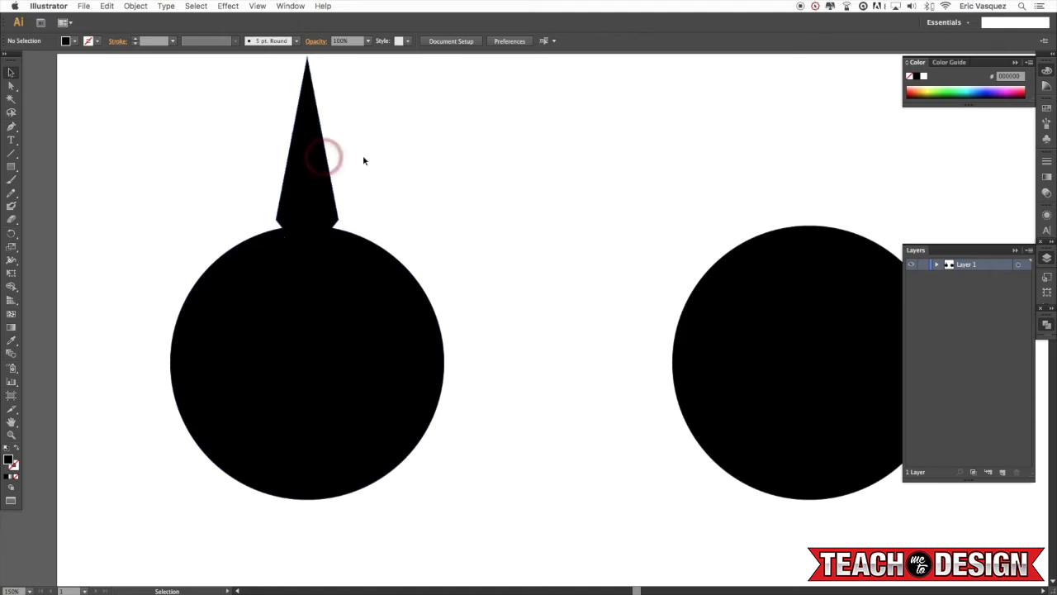
Check whether Smart Guides are enabled
drag(448, 150, 476, 174)
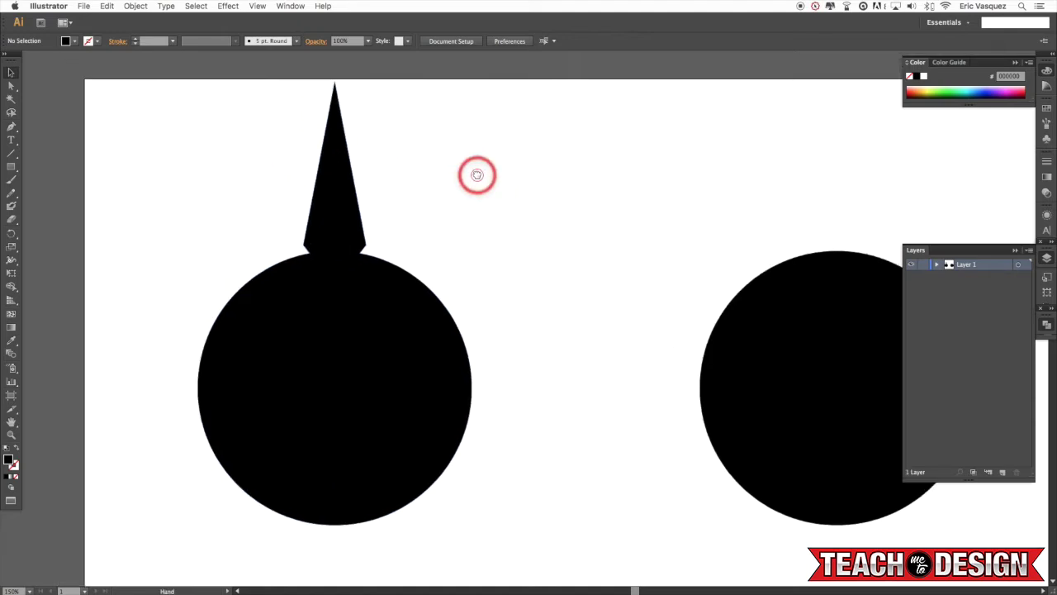
click(258, 6)
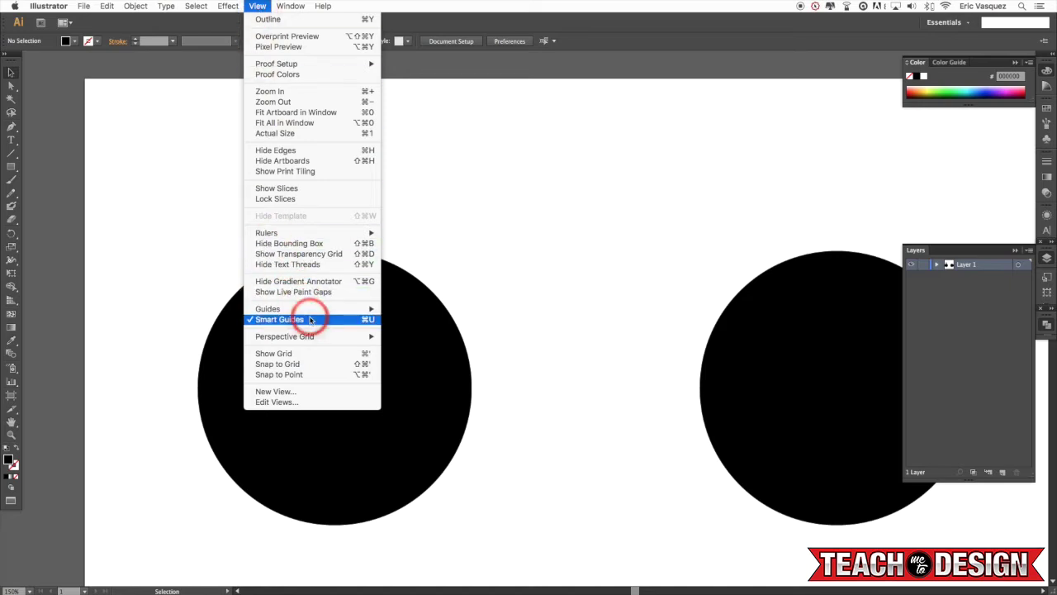
click(549, 267)
scroll(496, 191, left, 3)
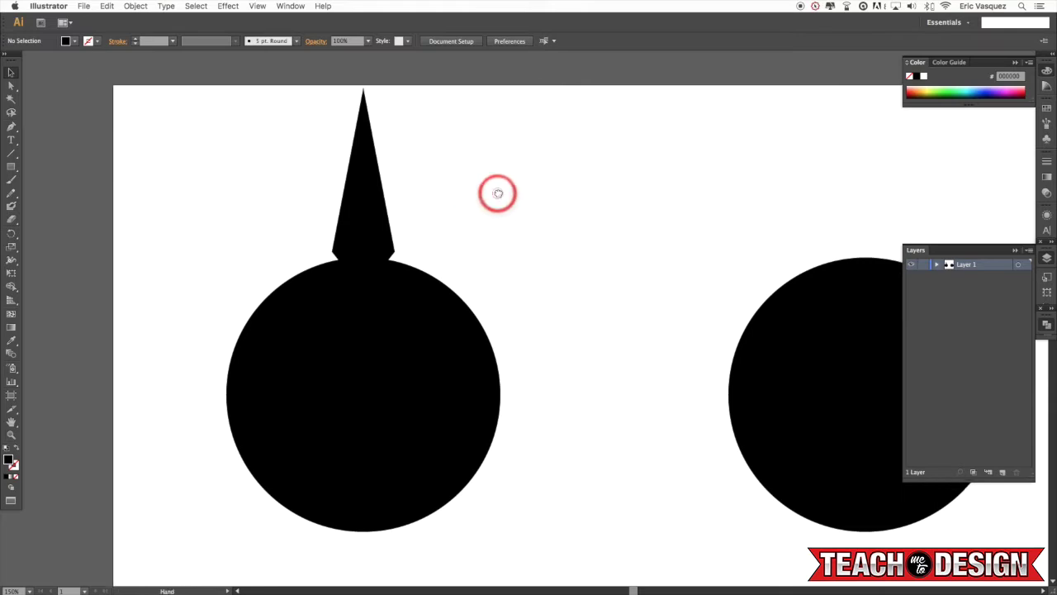
Move the duplicated circle straight up about 41 px so it covers the spike's lower shoulders
click(456, 339)
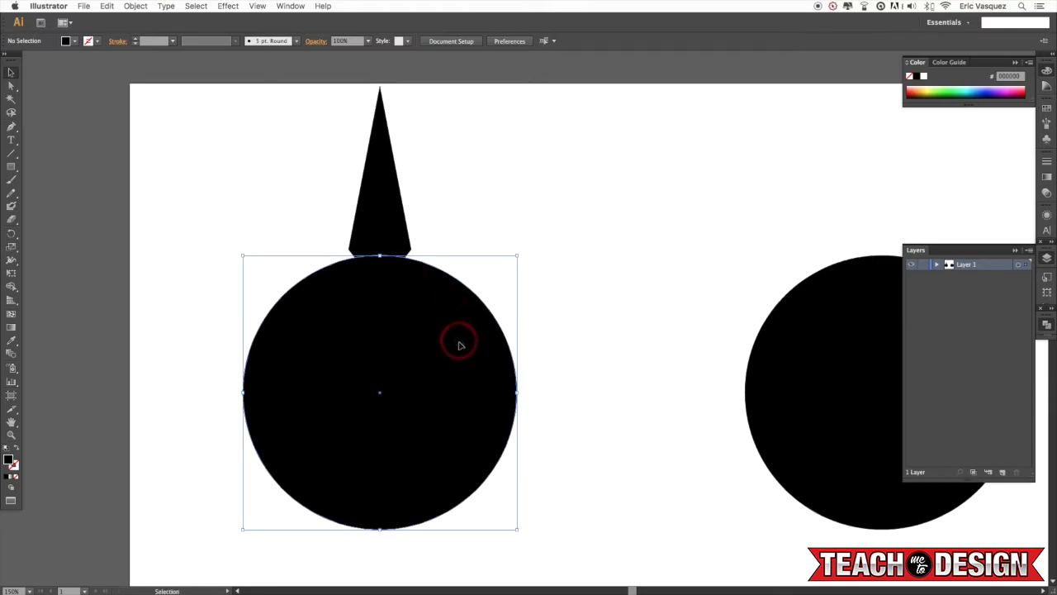
drag(477, 442, 478, 408)
click(550, 257)
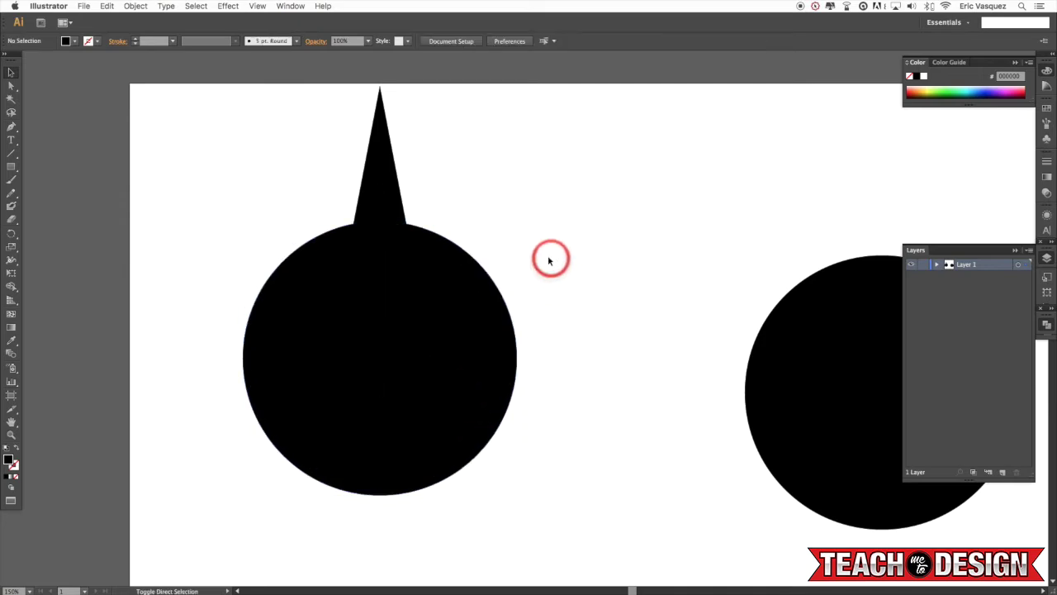
Select the spike and the circle beneath it and align their centres horizontally
click(349, 234)
drag(488, 185, 295, 343)
click(293, 357)
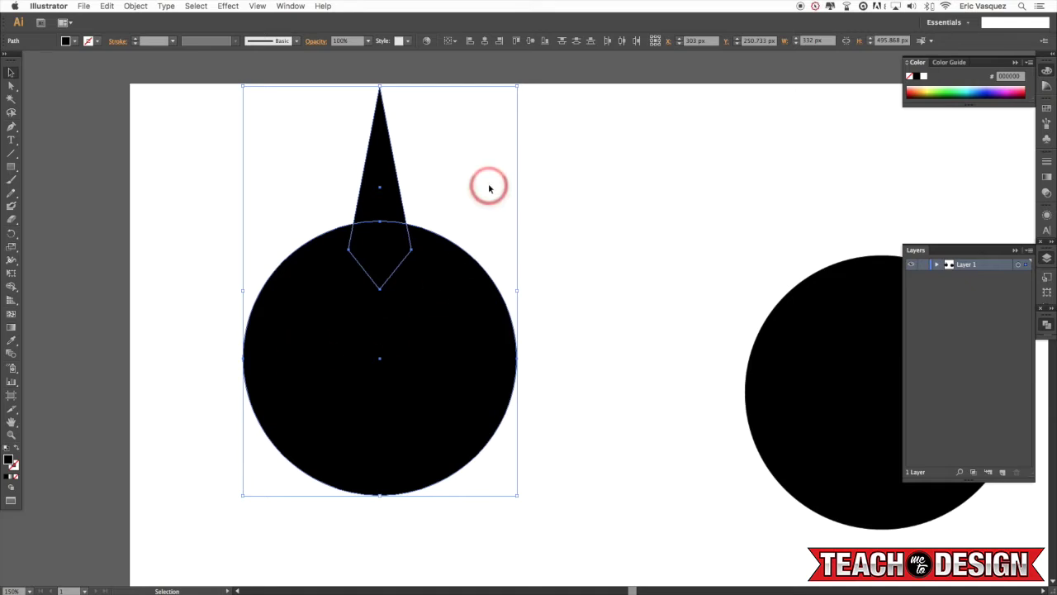
click(486, 41)
click(548, 146)
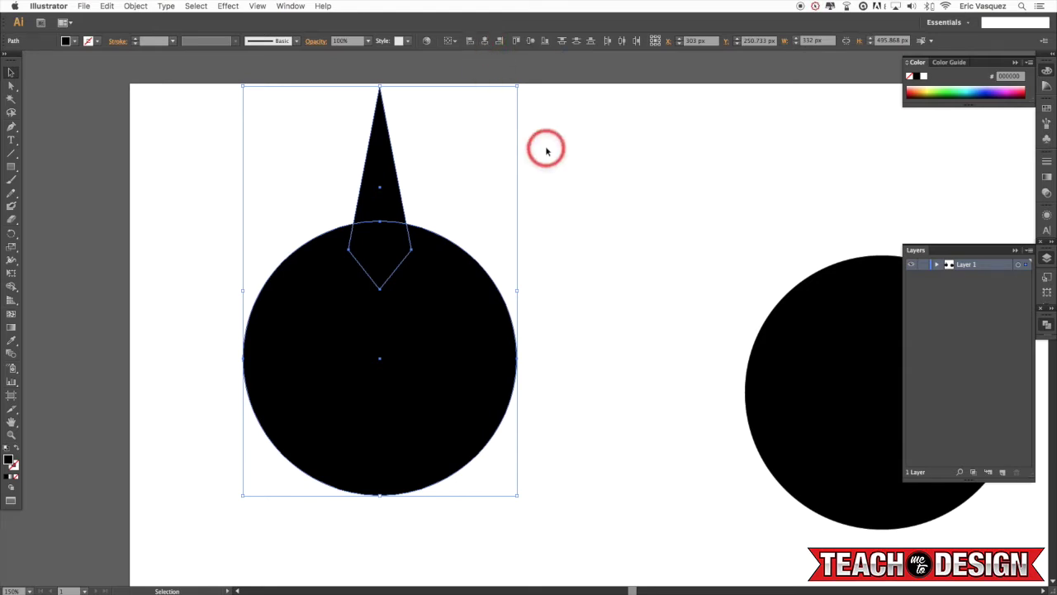
Bring the circle beneath the spike to the front of the stacking order
click(451, 327)
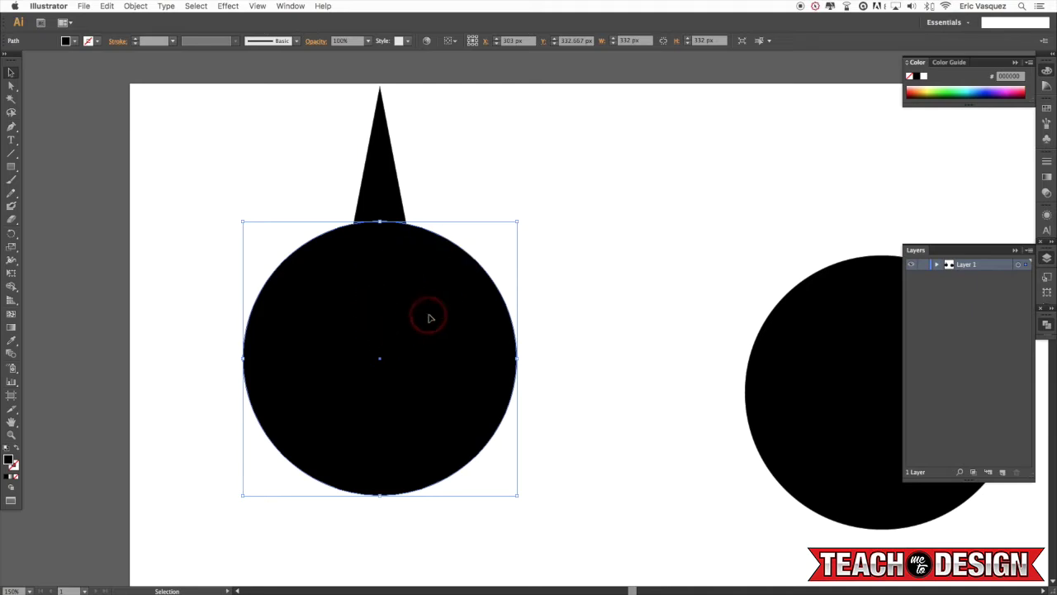
click(380, 173)
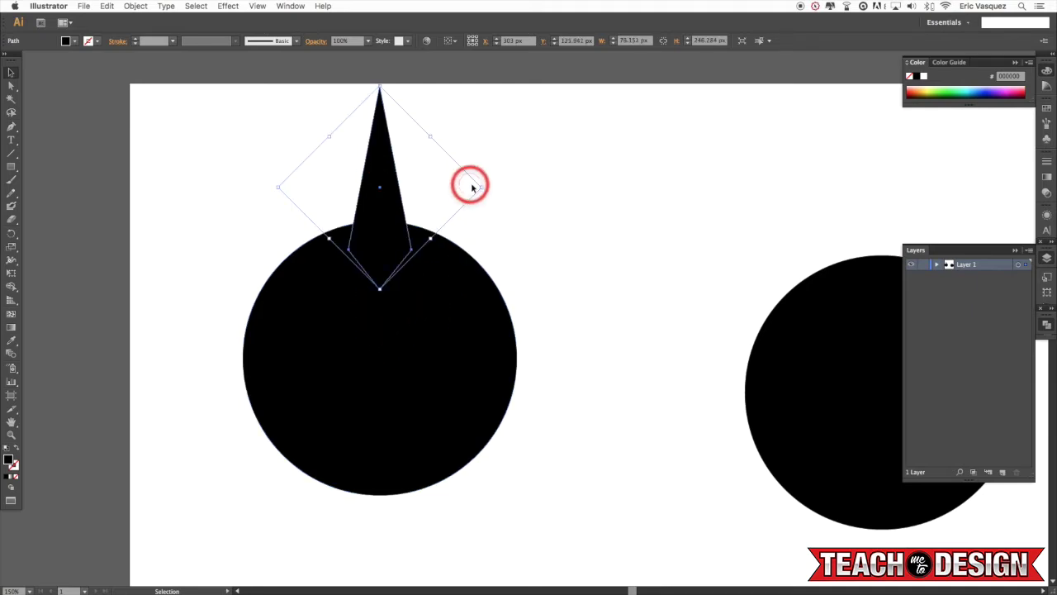
click(483, 322)
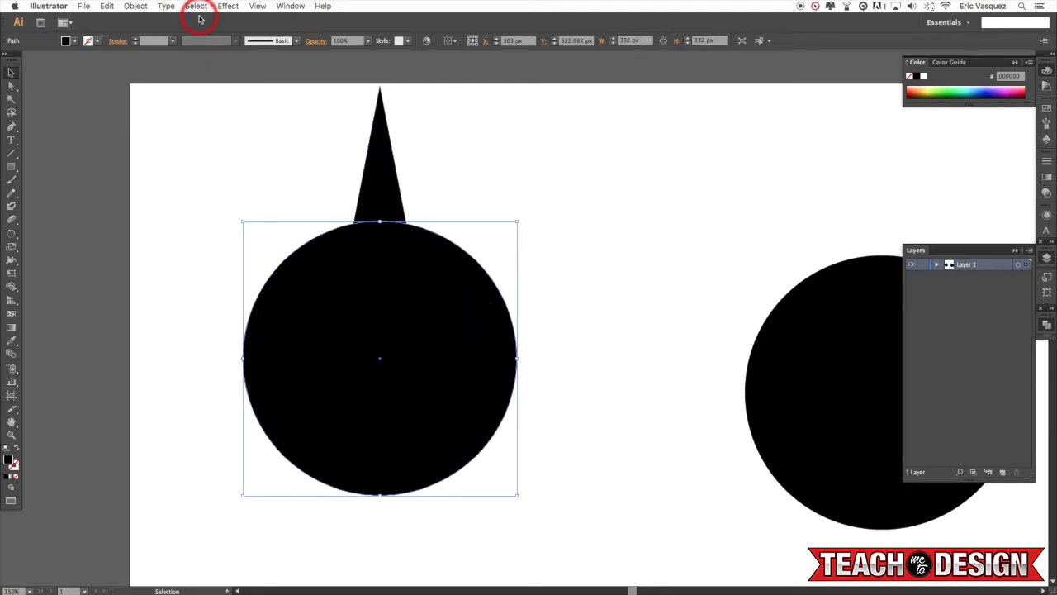
click(135, 6)
mouse_move(142, 30)
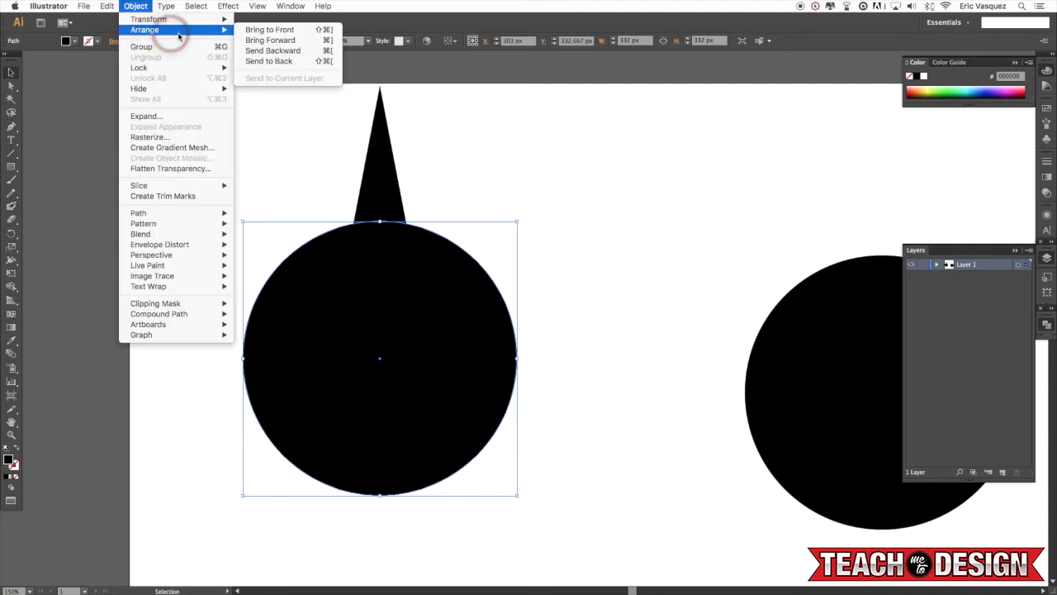
click(285, 31)
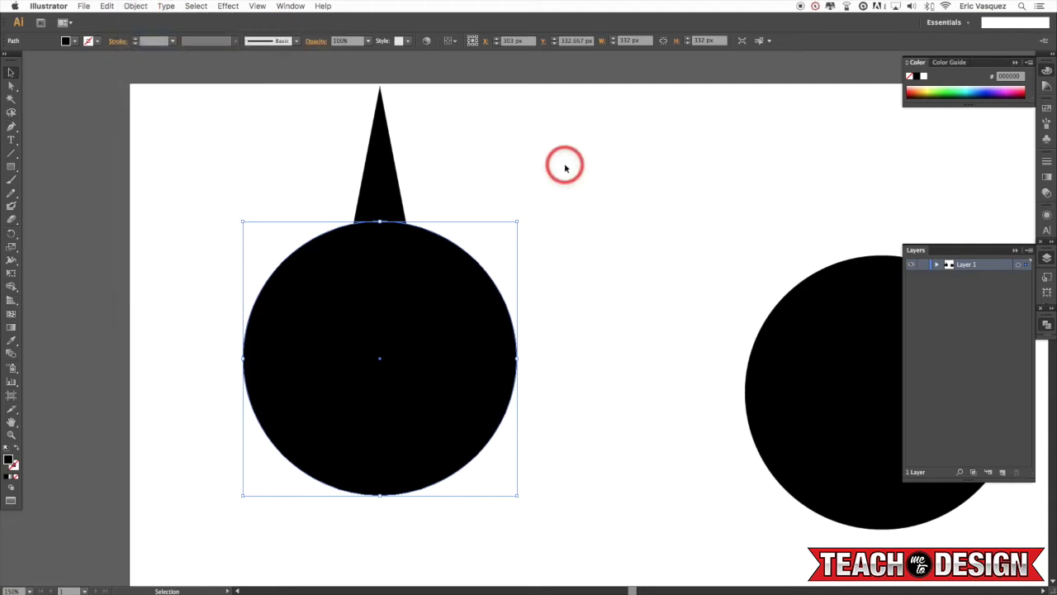
Select the spike with its overlapping circle and subtract the circle from the spike using Pathfinder's Minus Front
key(super)
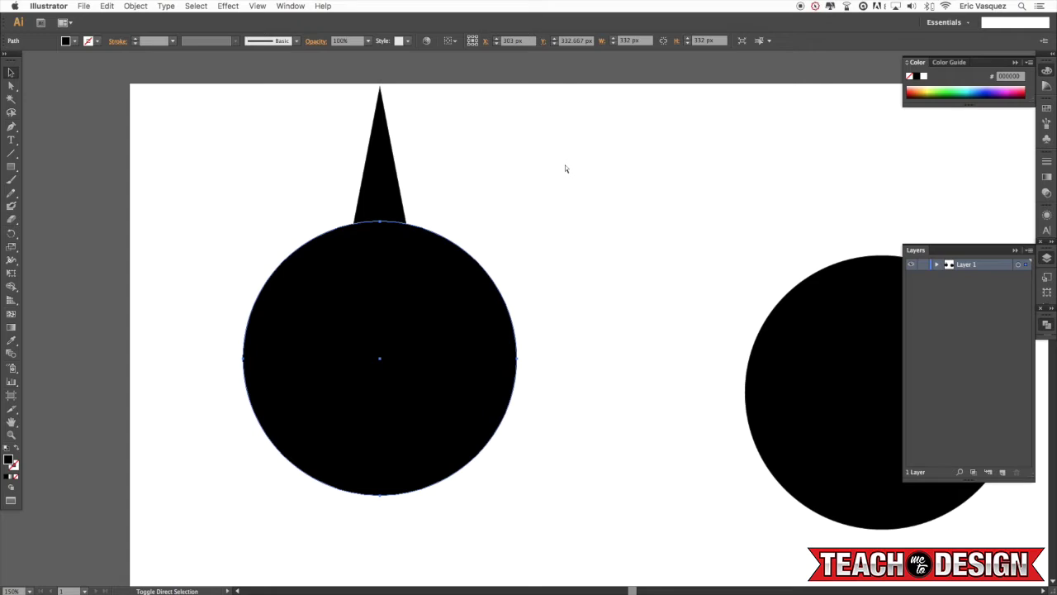
key(space)
drag(561, 184, 588, 172)
click(588, 173)
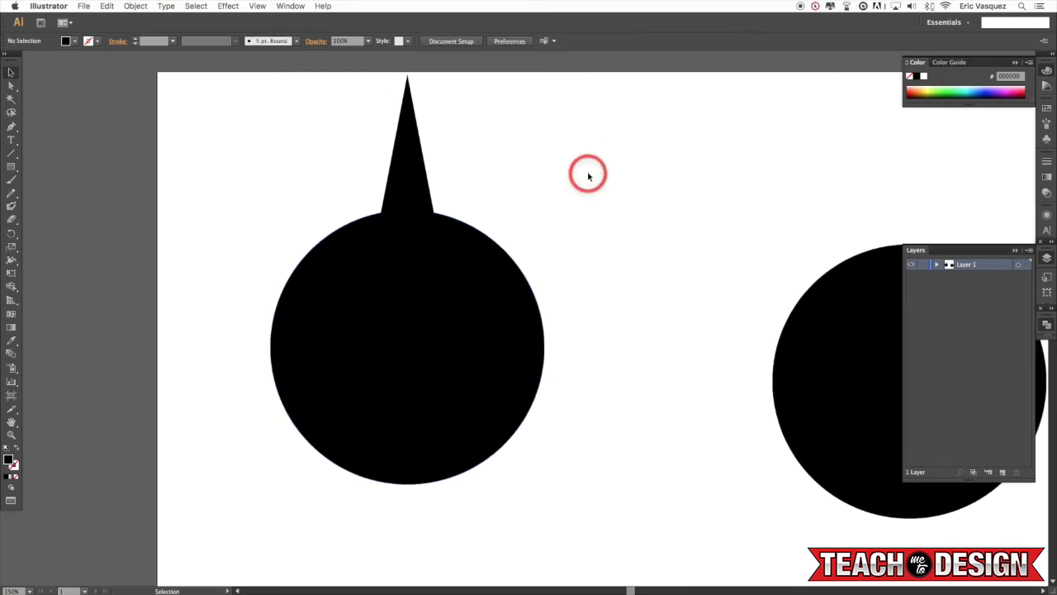
drag(568, 276, 372, 152)
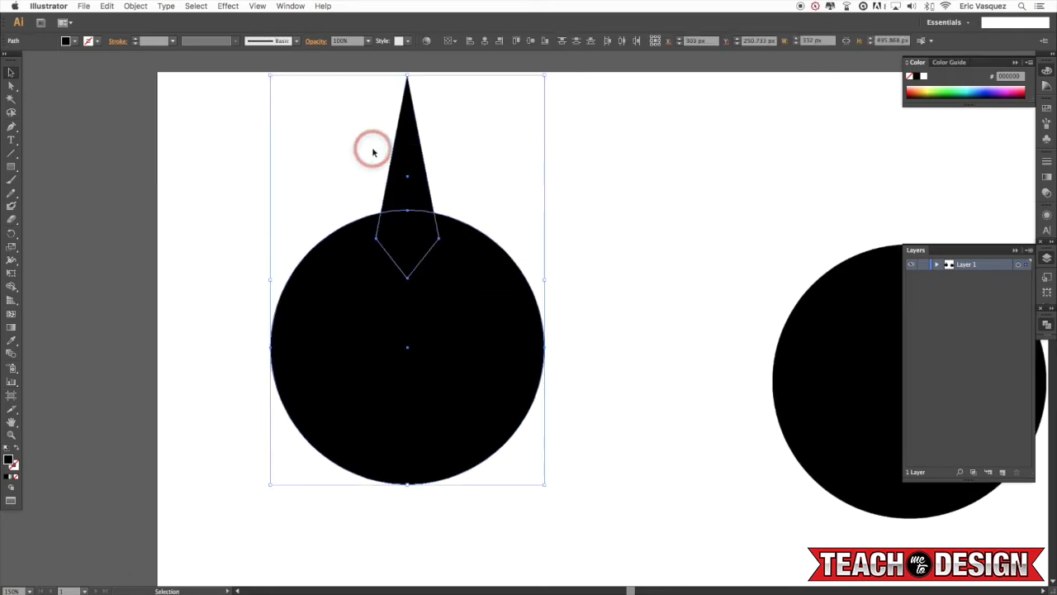
click(383, 152)
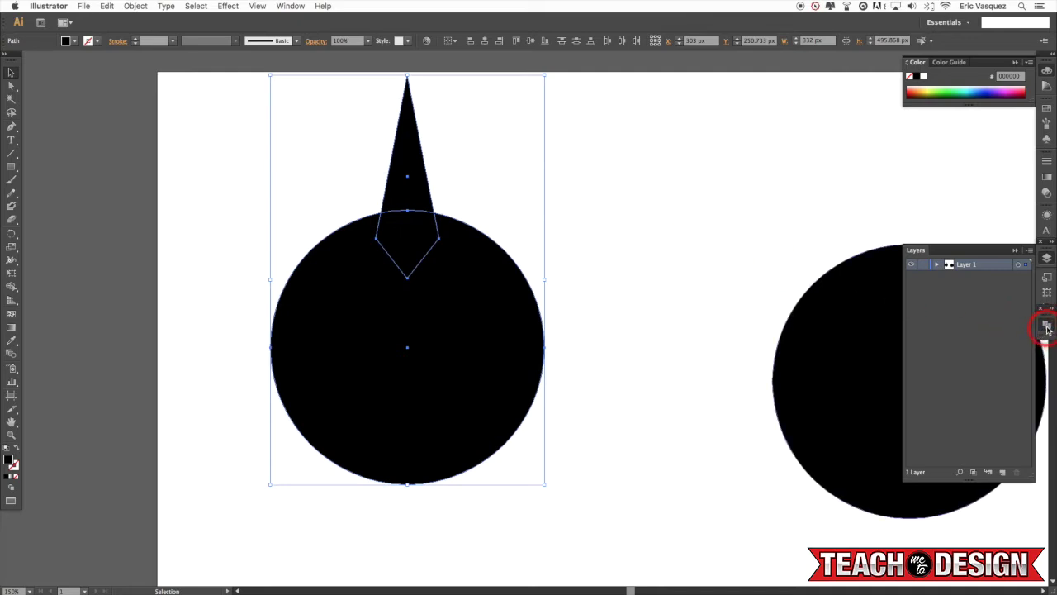
click(290, 6)
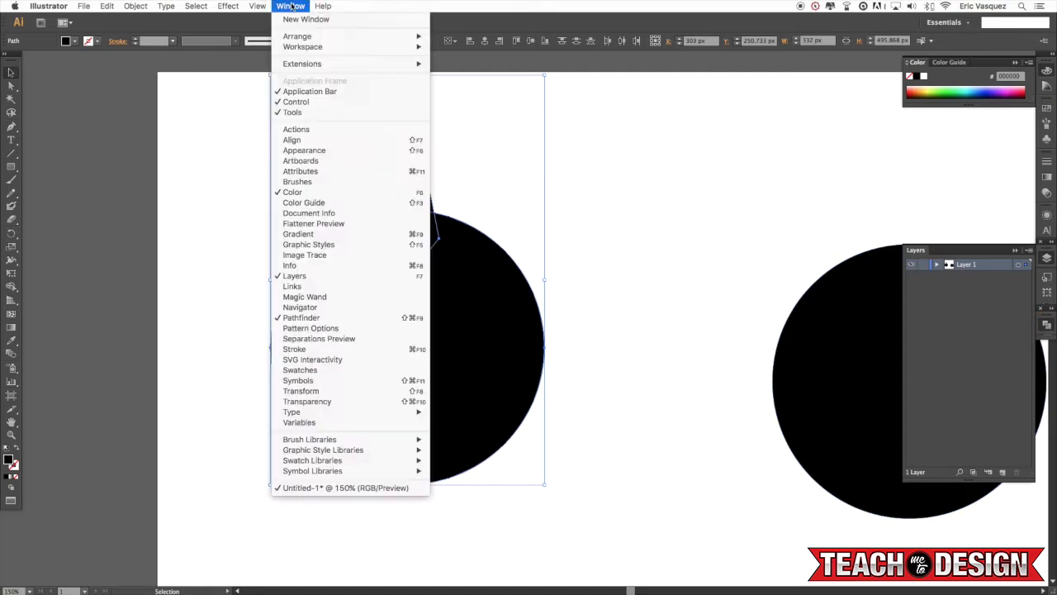
click(340, 318)
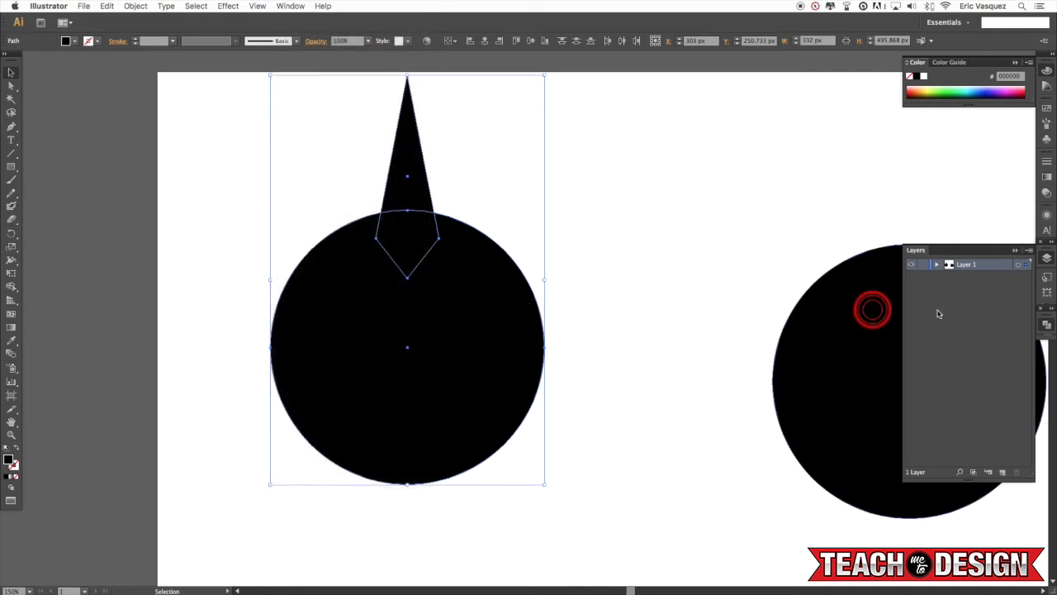
click(1047, 327)
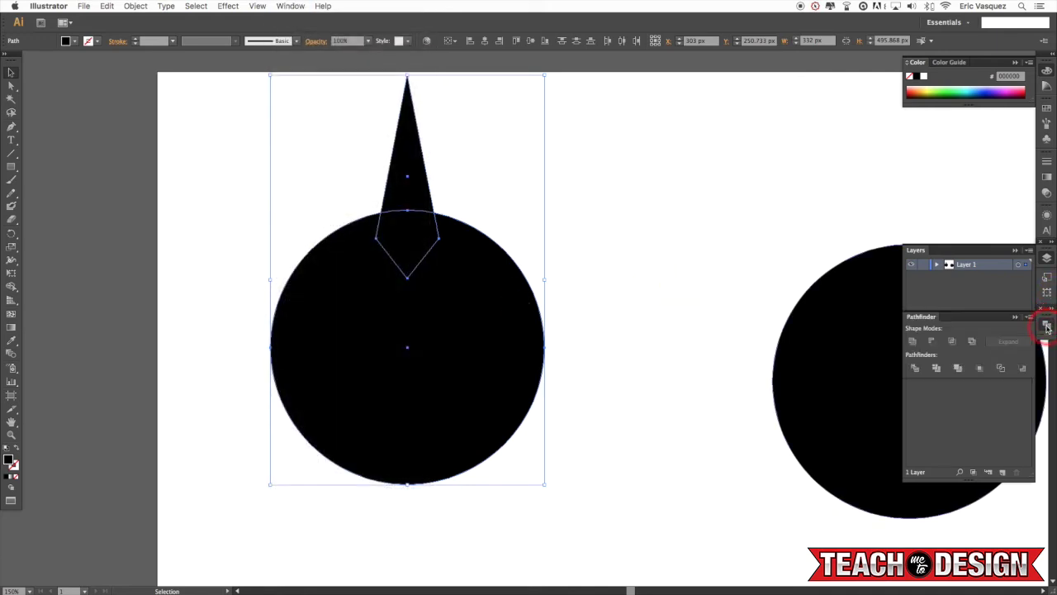
click(932, 342)
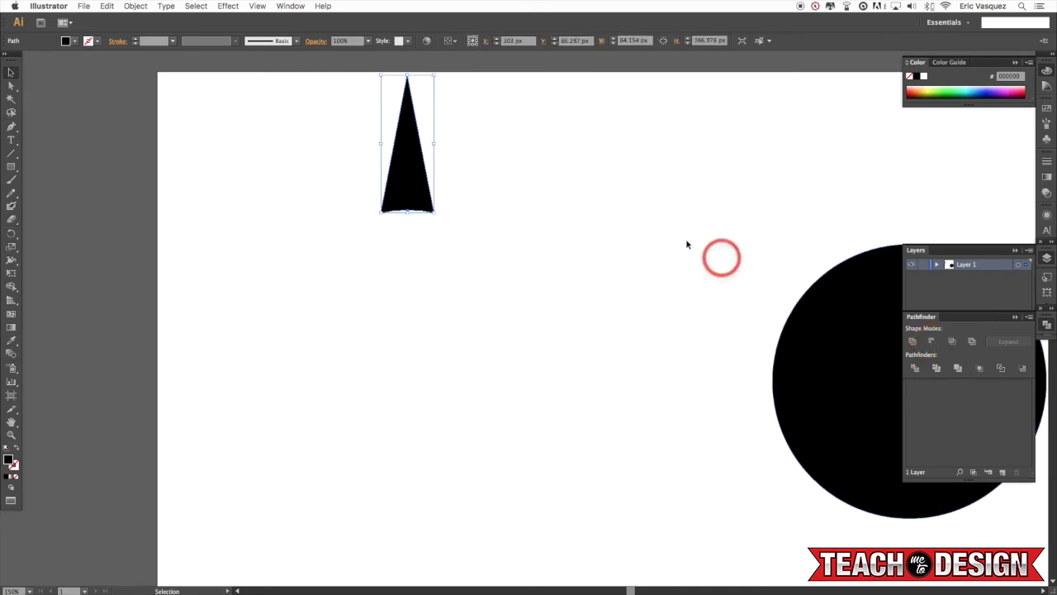
Duplicate the remaining circle horizontally to beneath the trimmed spike, centring the copy at X 303 px
drag(619, 203, 690, 270)
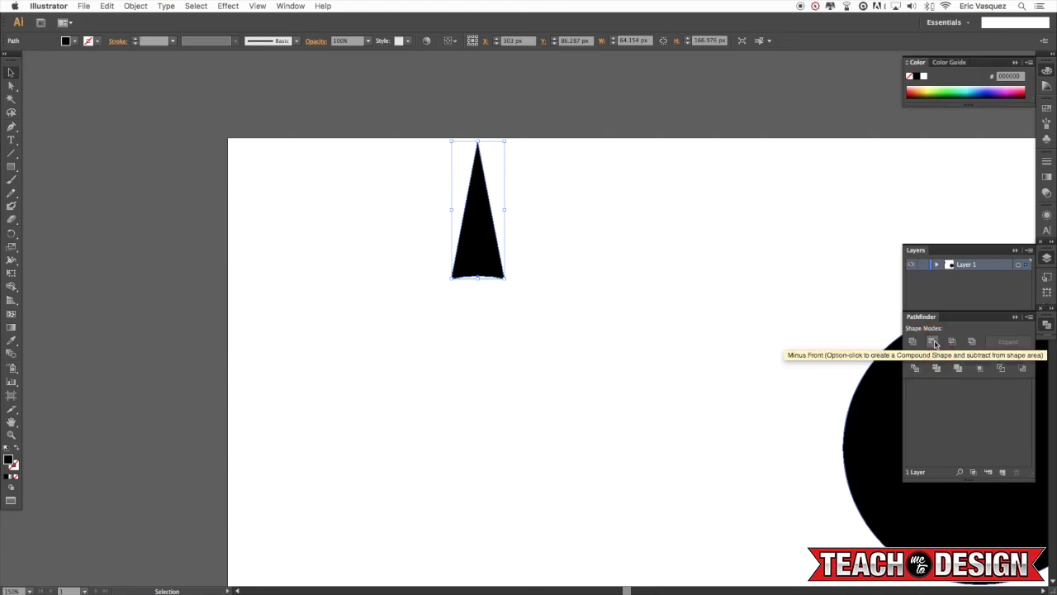
click(732, 283)
drag(684, 283, 638, 276)
drag(516, 241, 490, 236)
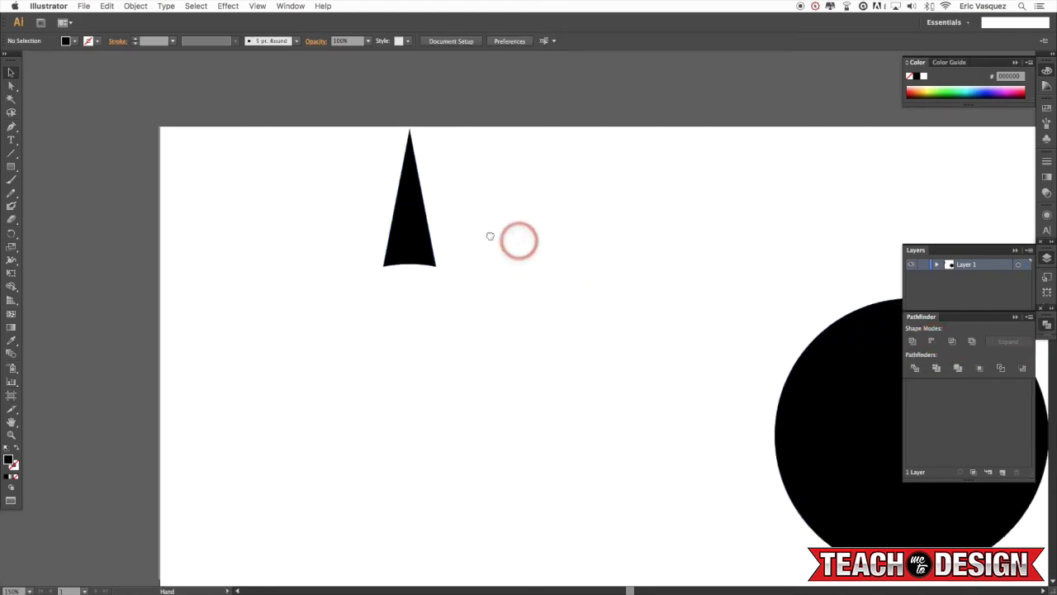
click(816, 309)
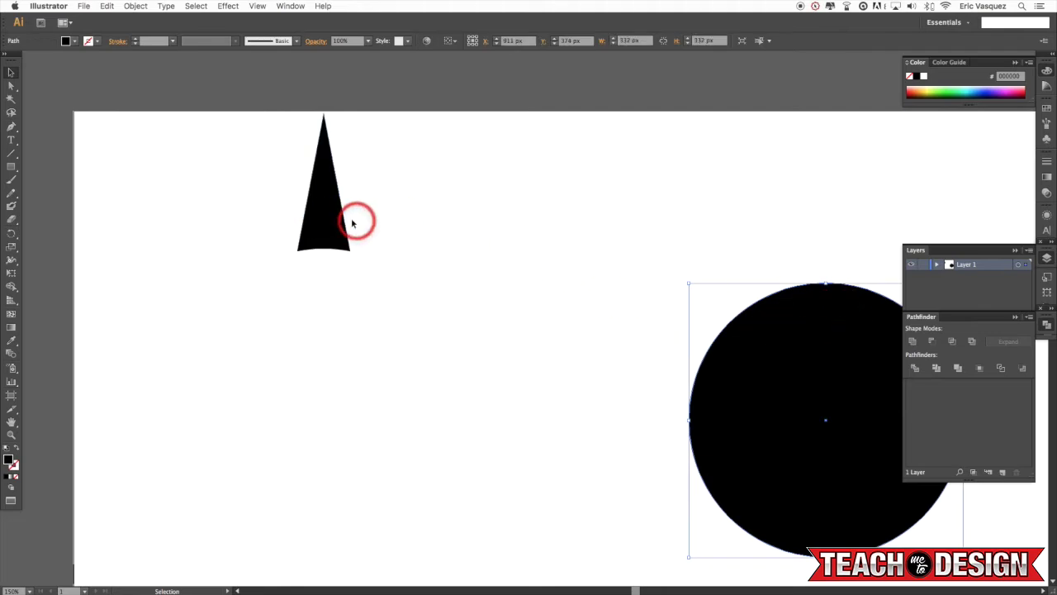
click(390, 275)
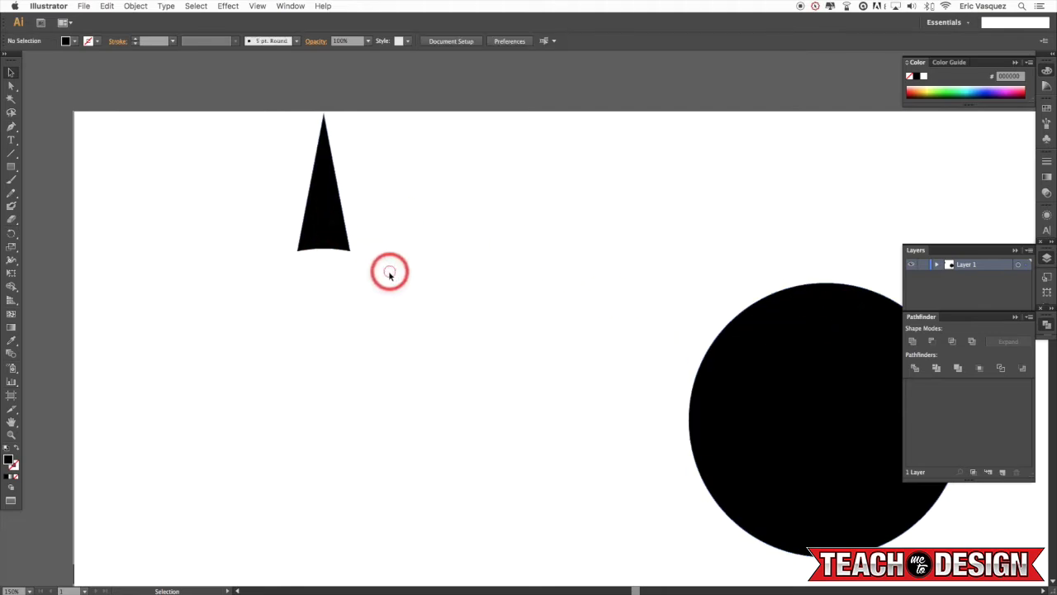
click(776, 343)
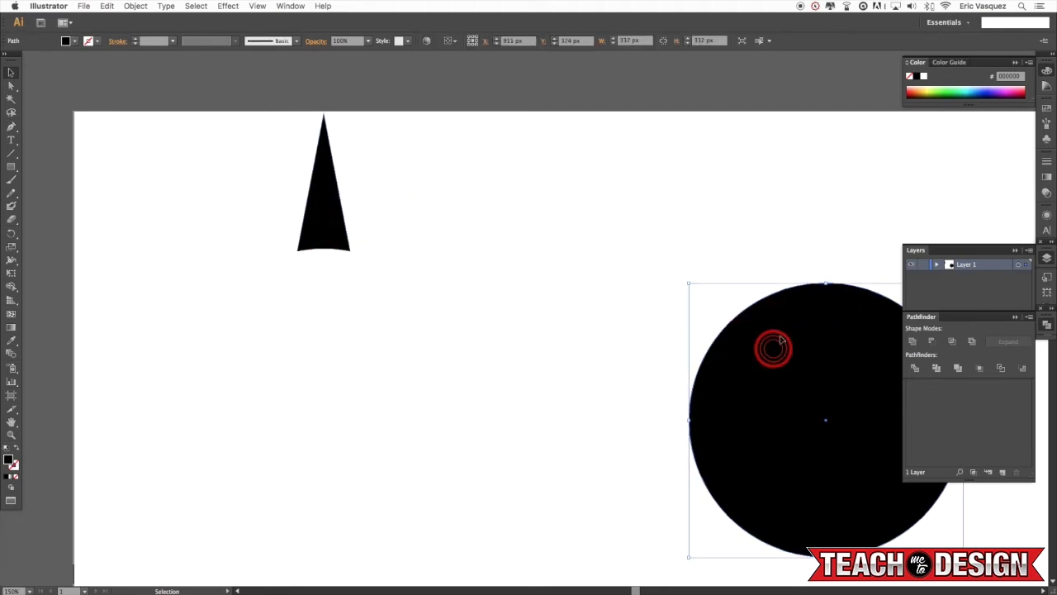
drag(820, 320, 316, 302)
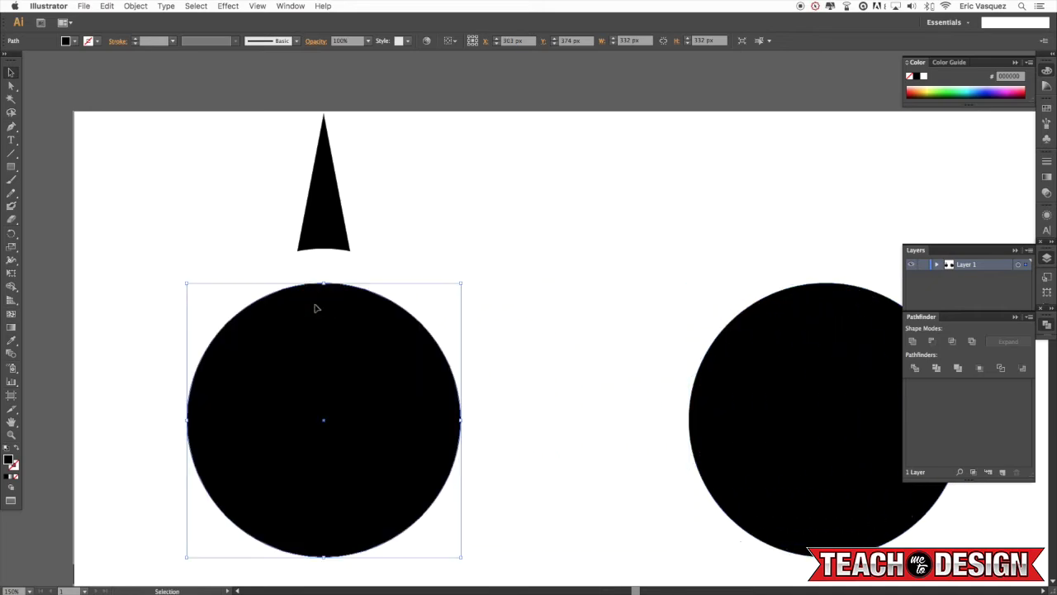
Move the spike straight down about 38 px so its curved base sits just above the circle
click(384, 238)
scroll(376, 215, right, 2)
drag(290, 207, 290, 238)
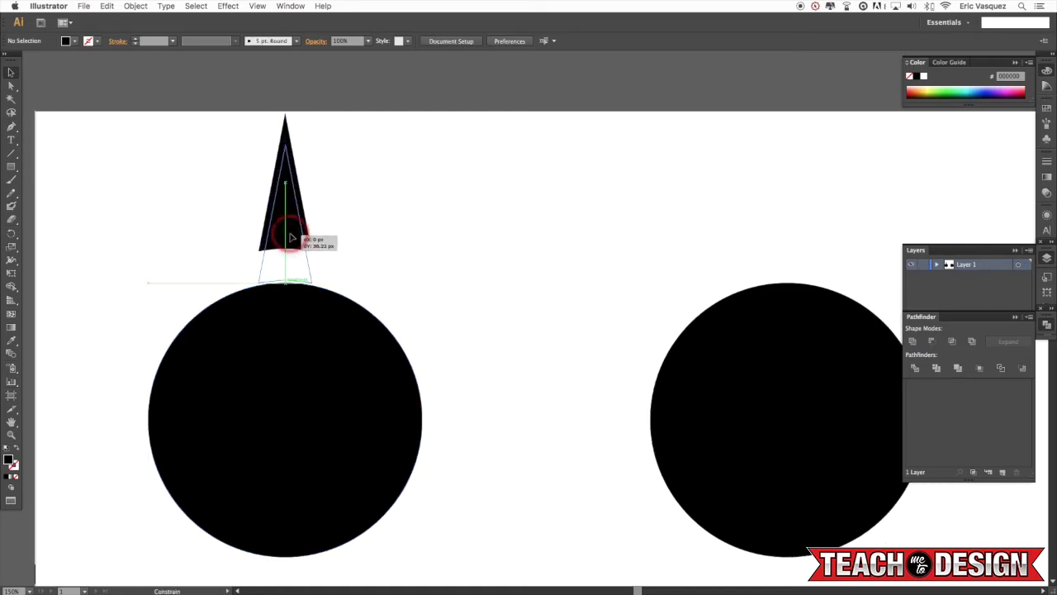
drag(290, 237, 291, 237)
click(441, 206)
drag(465, 261, 517, 217)
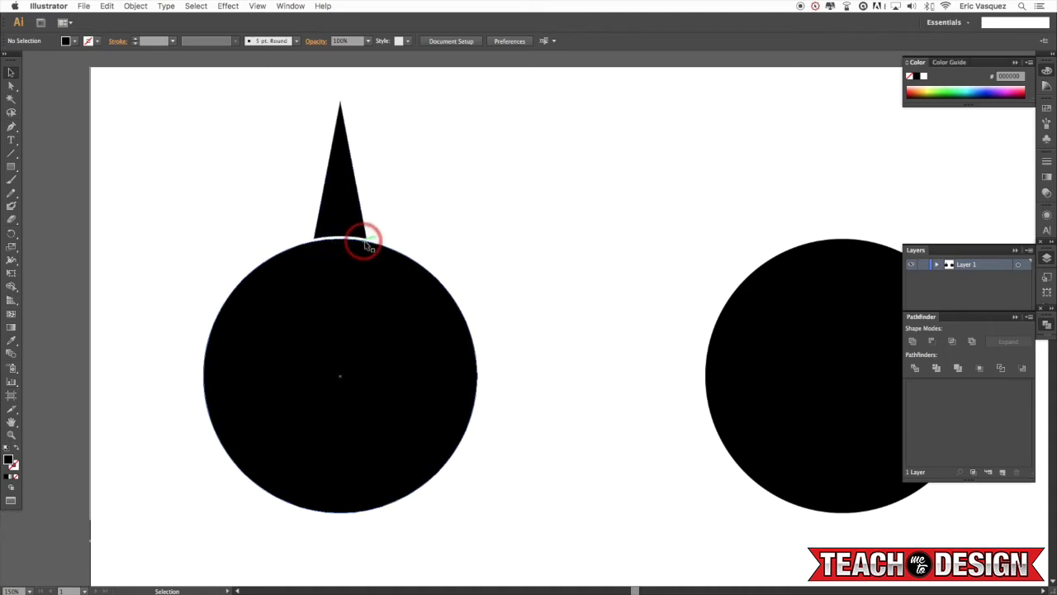
click(318, 194)
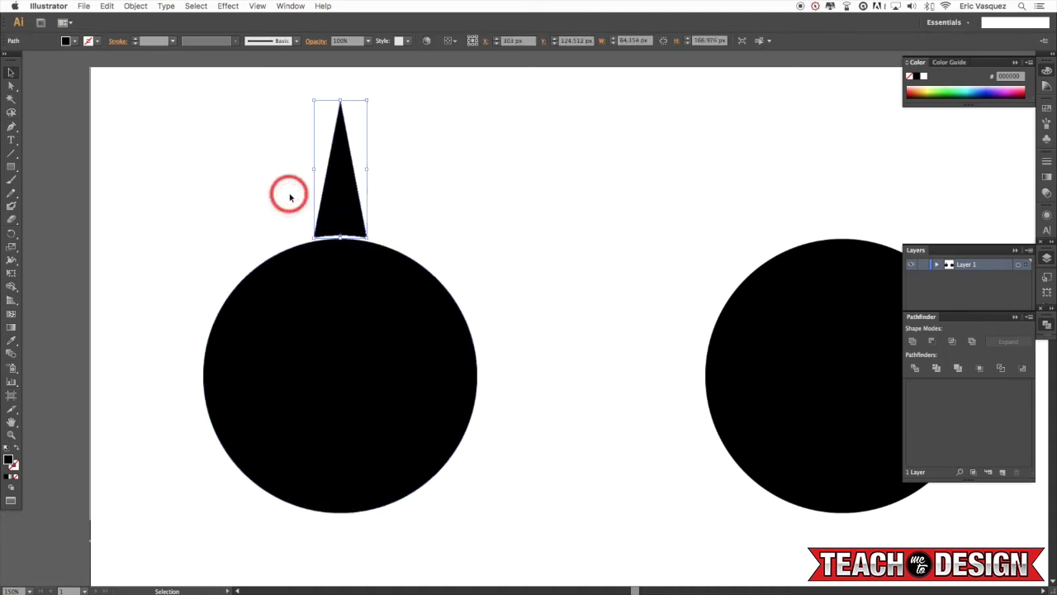
click(290, 197)
drag(499, 186, 544, 178)
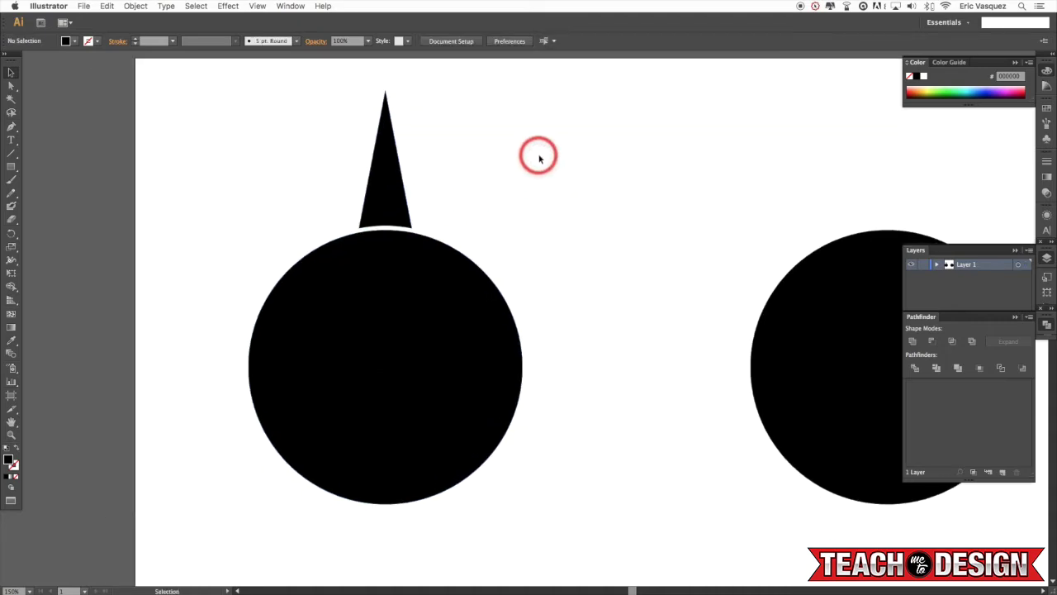
Lengthen the spike by moving only its tip anchor point straight up about 20 px, and deselect it
scroll(495, 136, up, 2)
scroll(496, 136, left, 1)
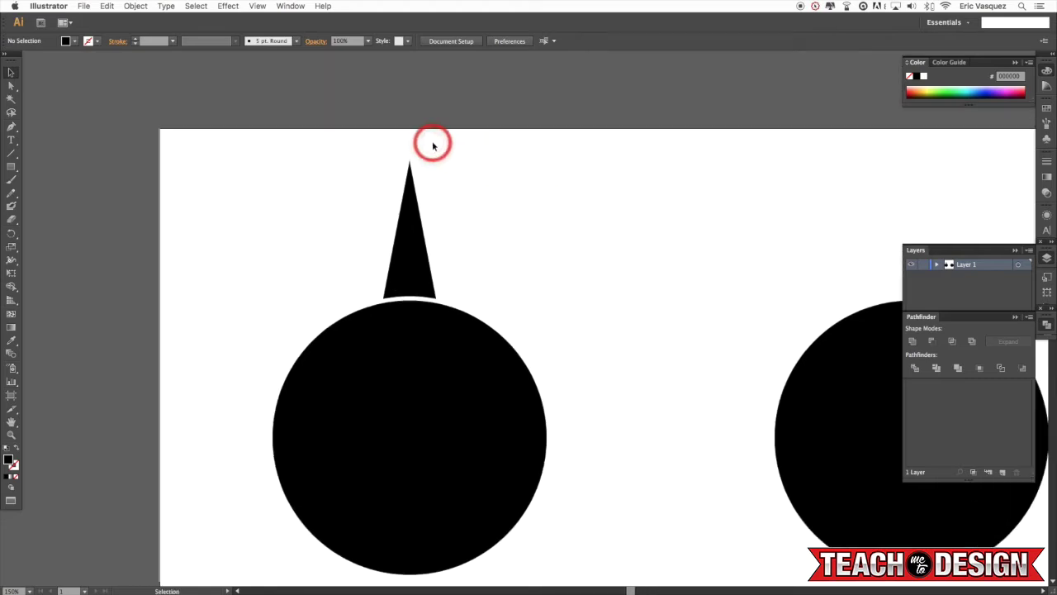
key(a)
drag(397, 141, 437, 174)
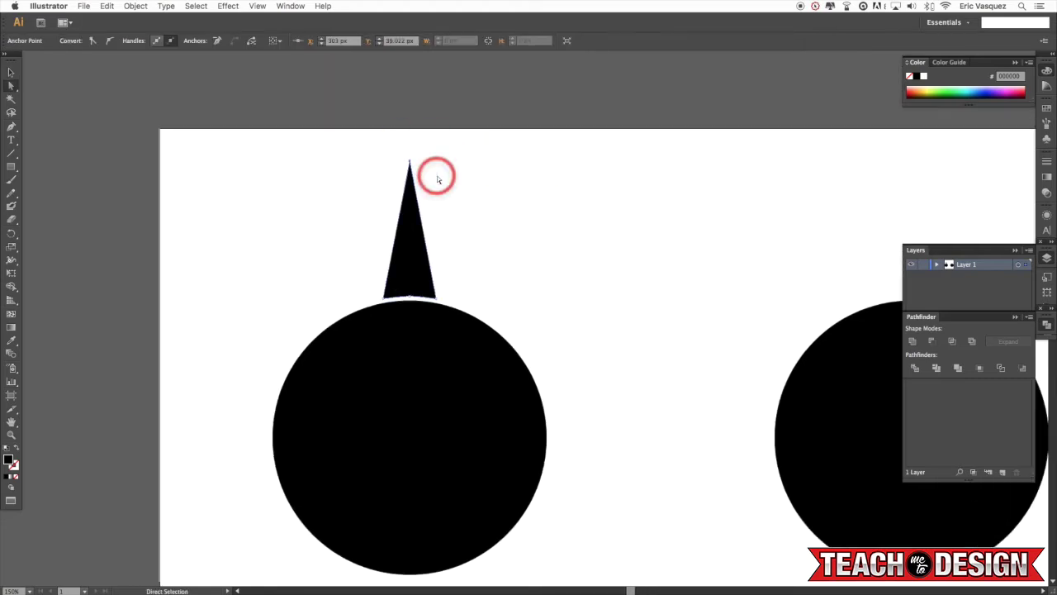
key(shift+Up)
key(shift+Up)
key(super+shift+a)
key(v)
Select the spike and the circle beneath it, and activate the Rotate tool
drag(589, 257, 582, 193)
drag(538, 150, 257, 454)
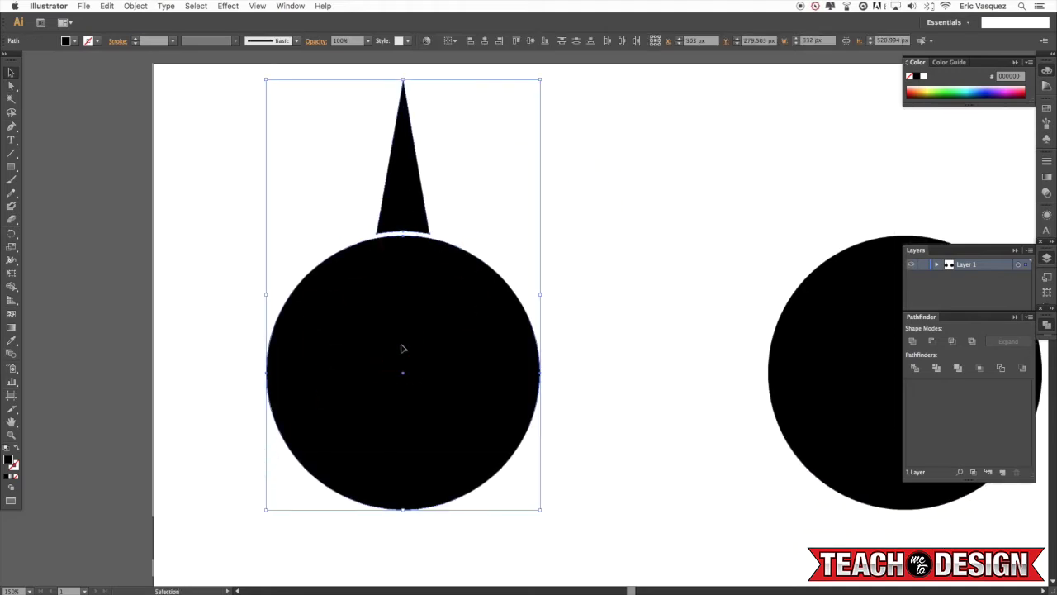
key(r)
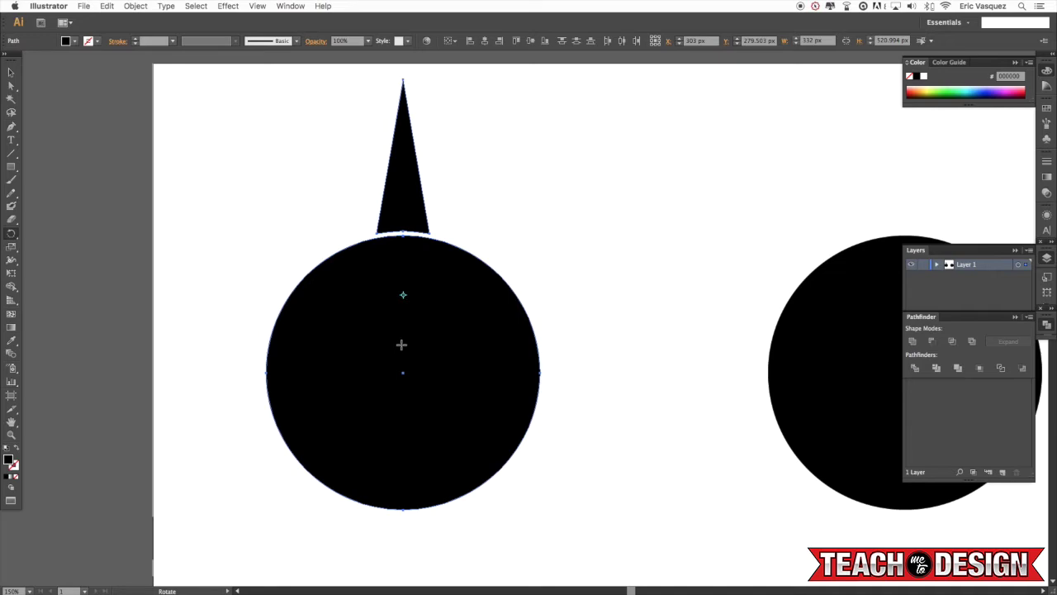
scroll(397, 294, left, 1)
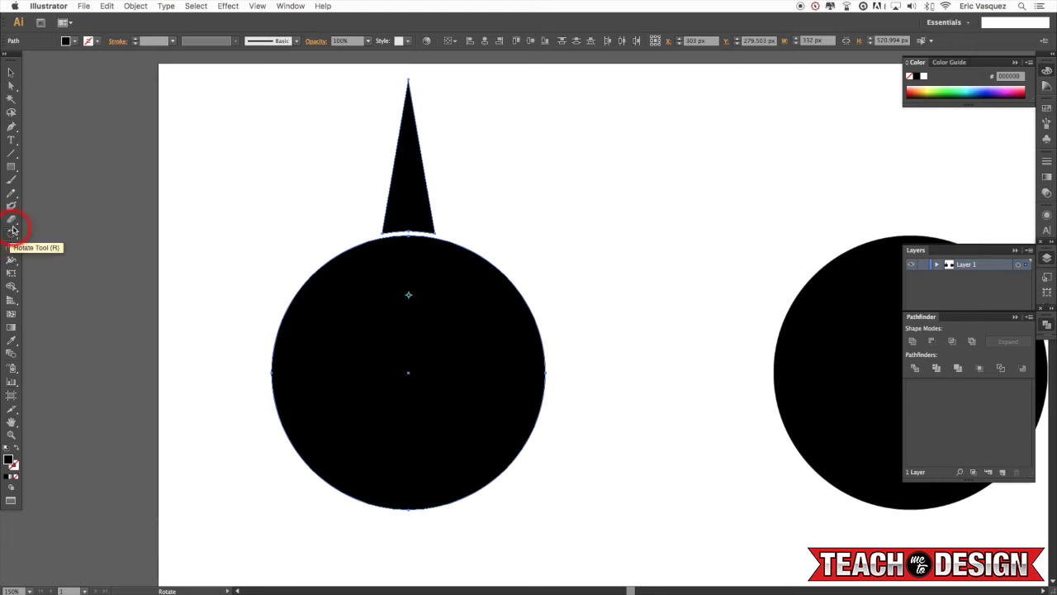
click(12, 236)
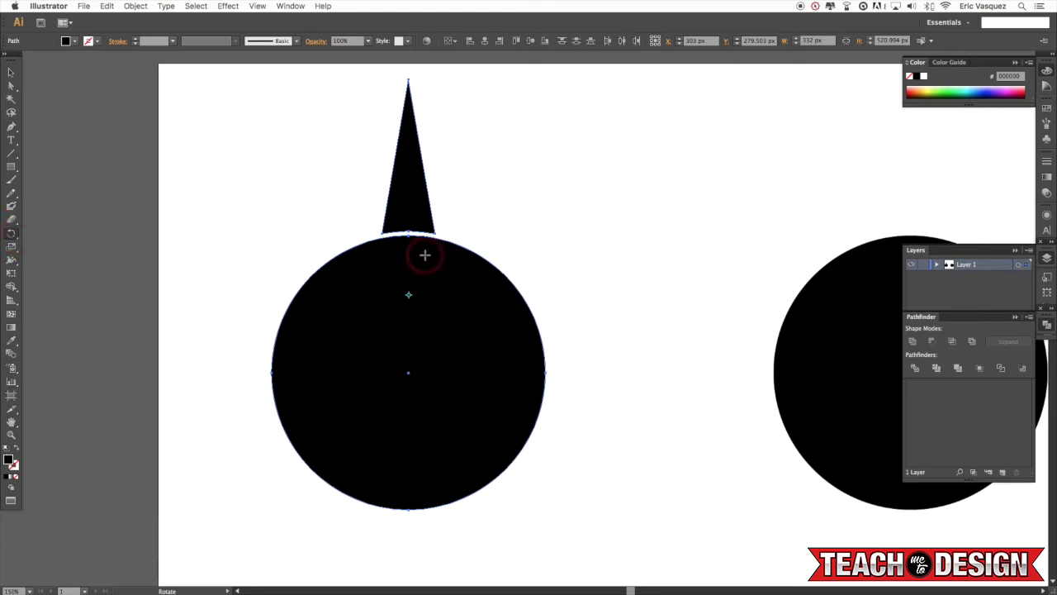
Try rotating the spike and circle freehand about the selection's default reference point, and undo the rotation
click(410, 295)
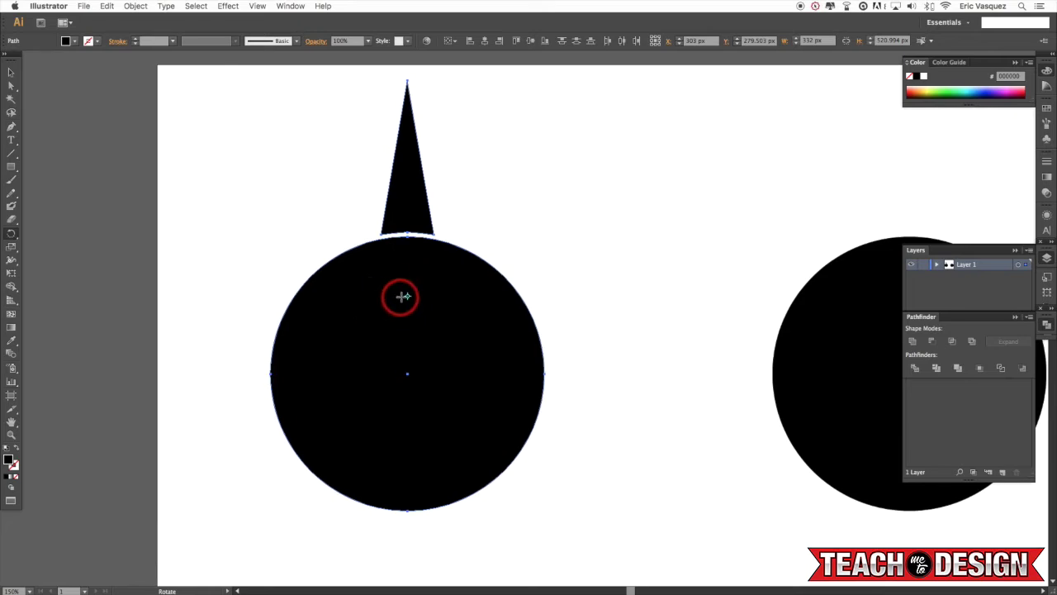
drag(408, 295, 388, 320)
drag(360, 263, 432, 366)
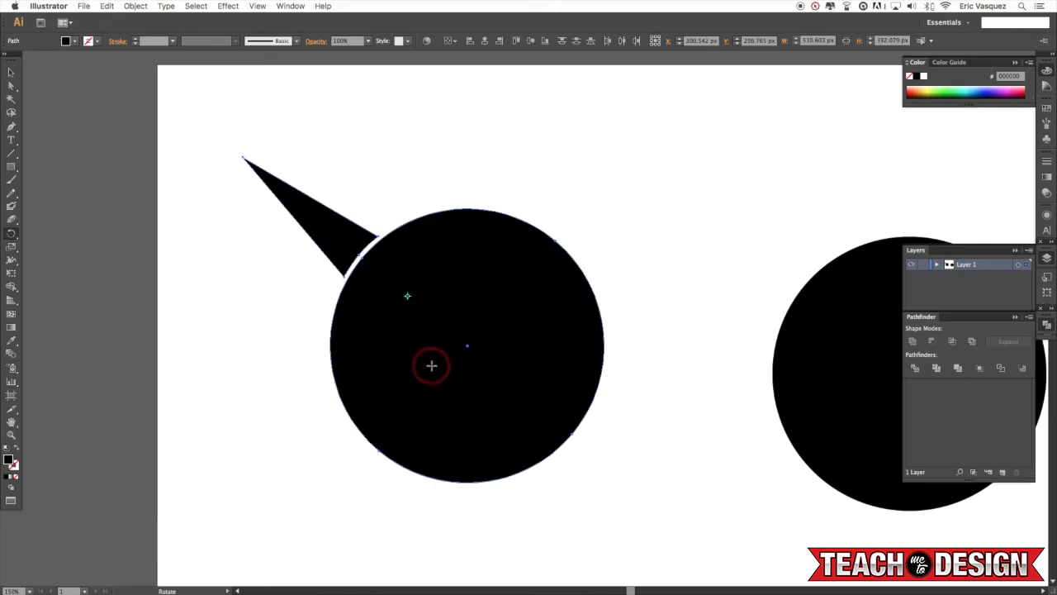
key(super+z)
key(super+z)
key(super+z)
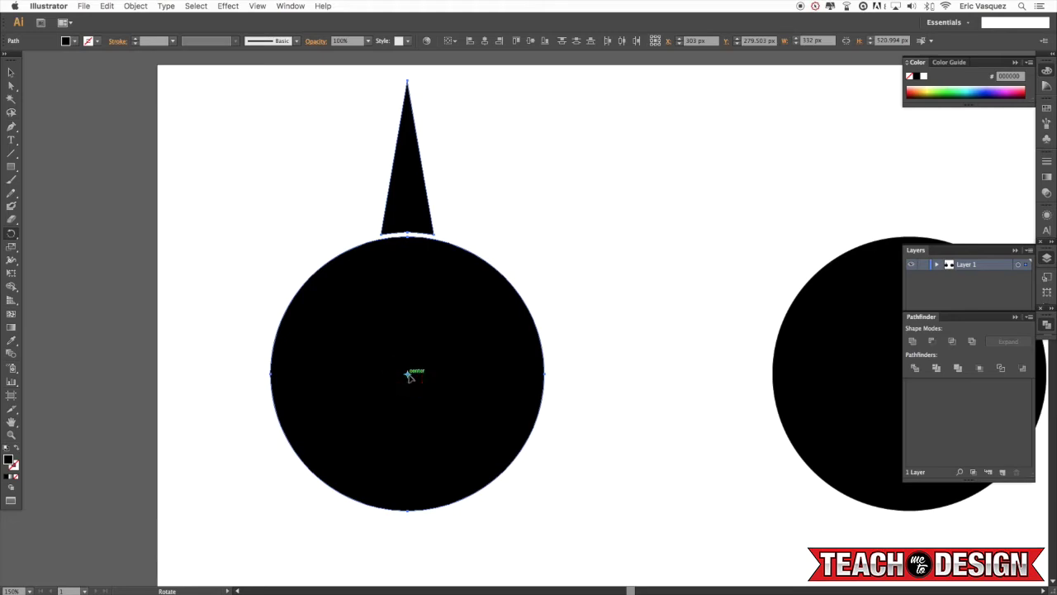
Try a rotation about the circle's centre through the Rotate options, cancel it, and undo the reference point change
alt+click(408, 374)
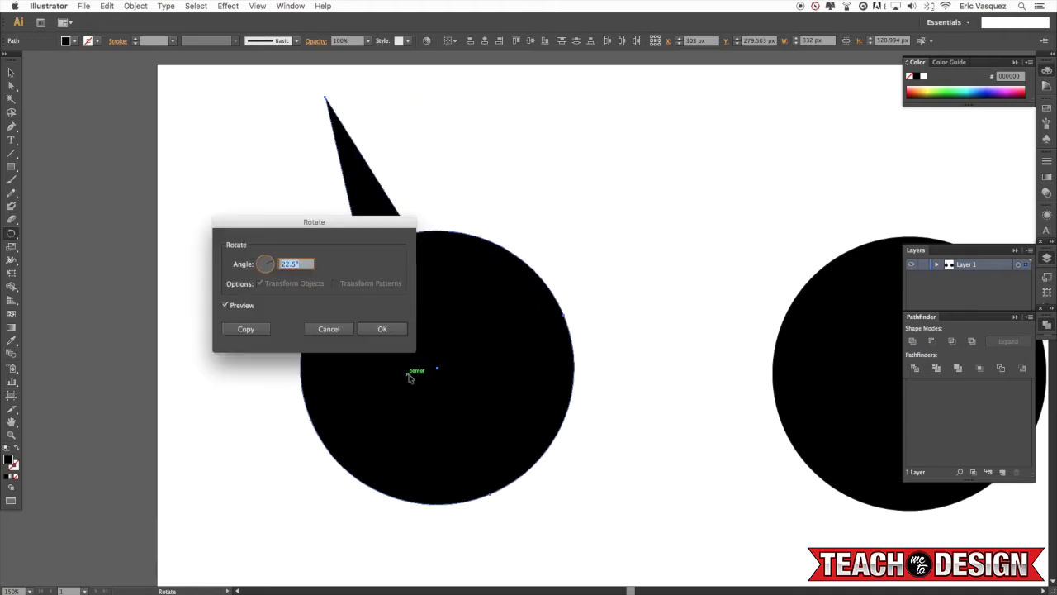
click(328, 329)
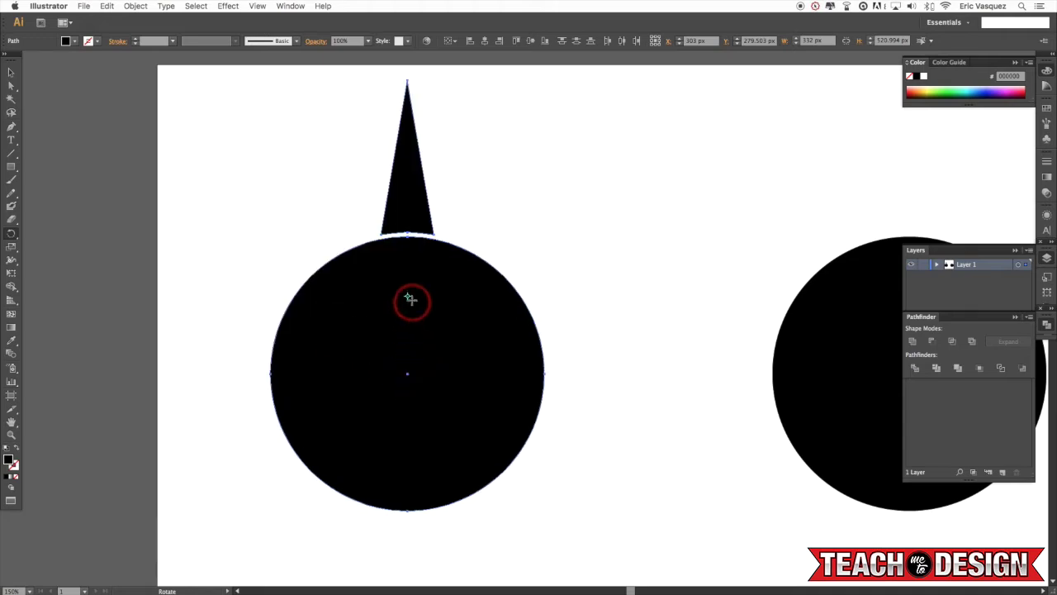
drag(411, 299, 408, 358)
key(super+z)
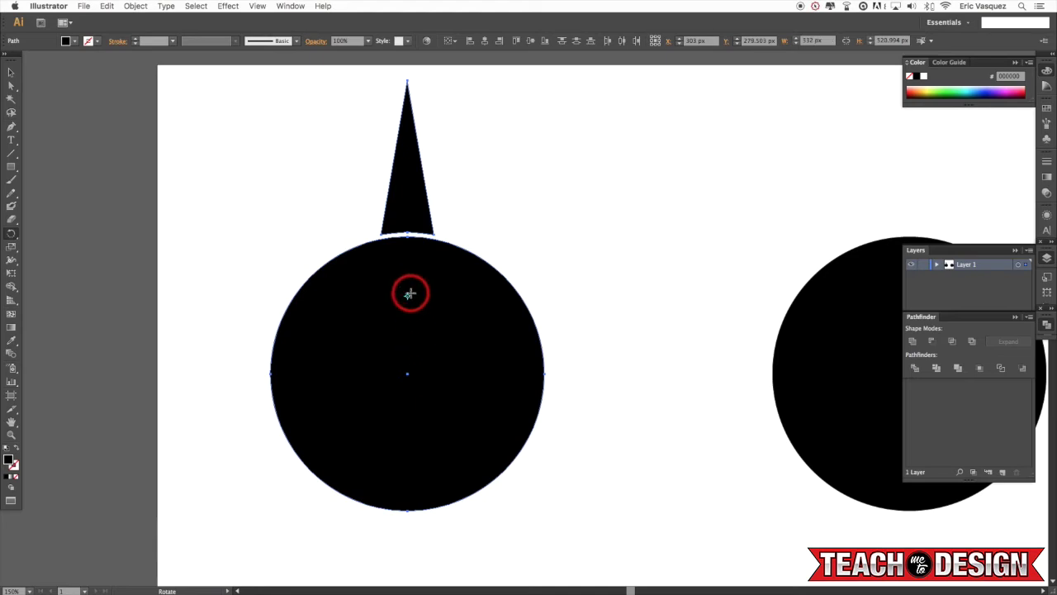
drag(408, 296, 406, 370)
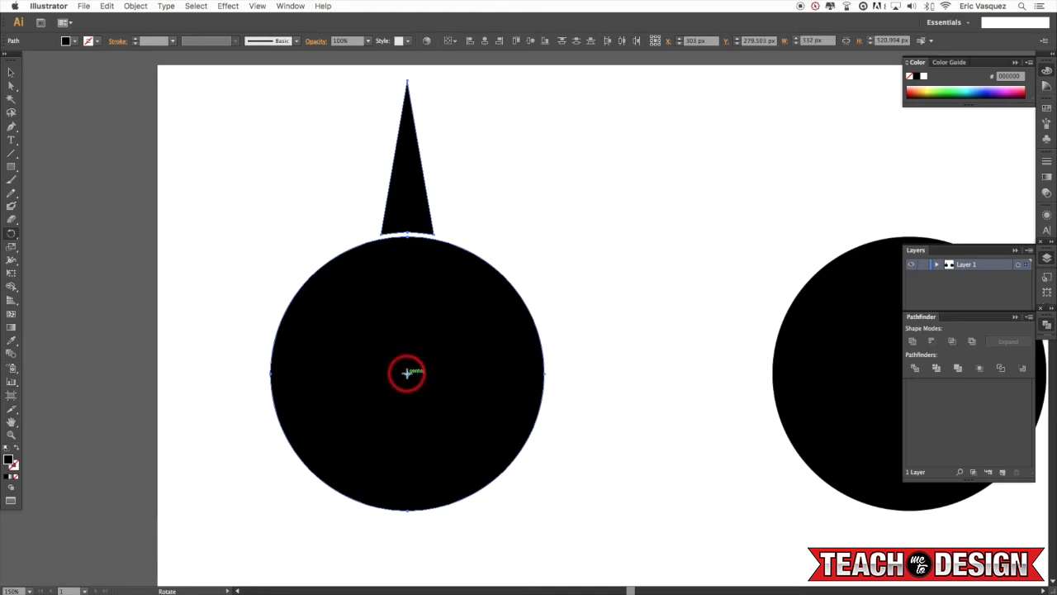
alt+click(407, 376)
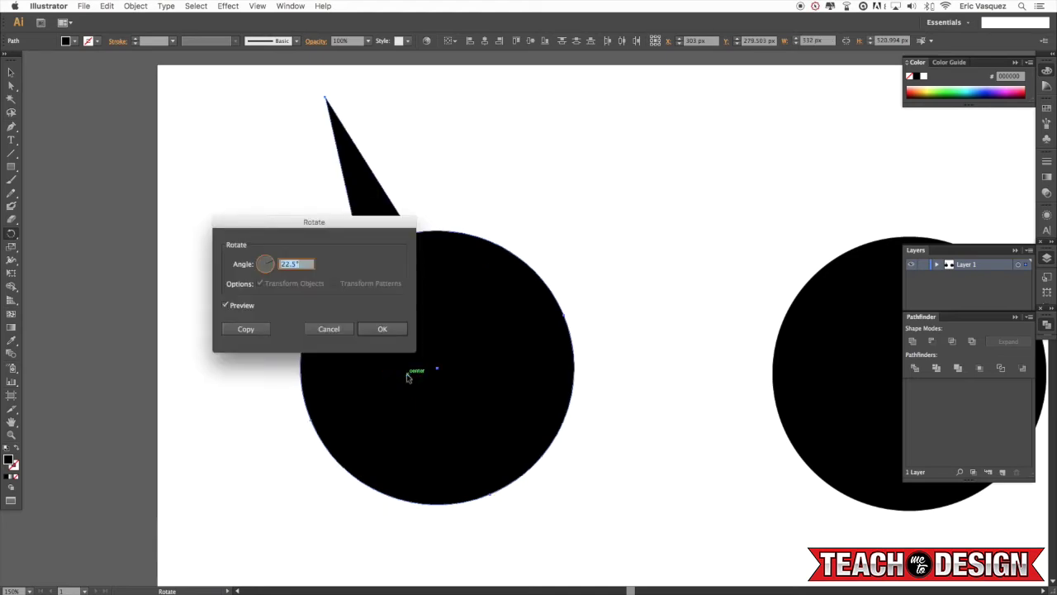
click(330, 330)
Create a copy of the spike and circle rotated 45° about the circle's centre through the Rotate options
drag(410, 331, 407, 371)
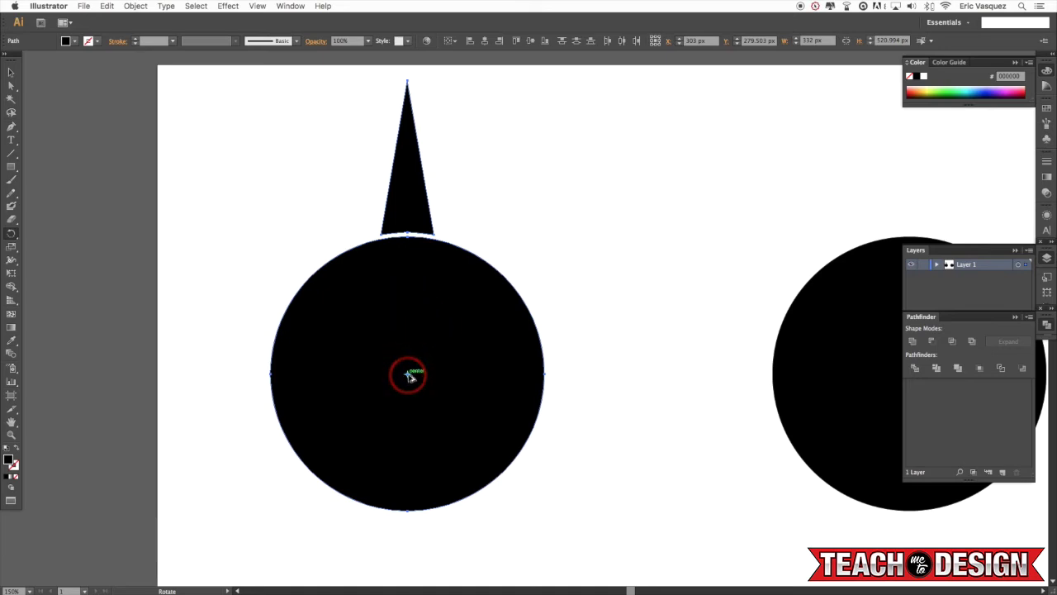
alt+click(408, 374)
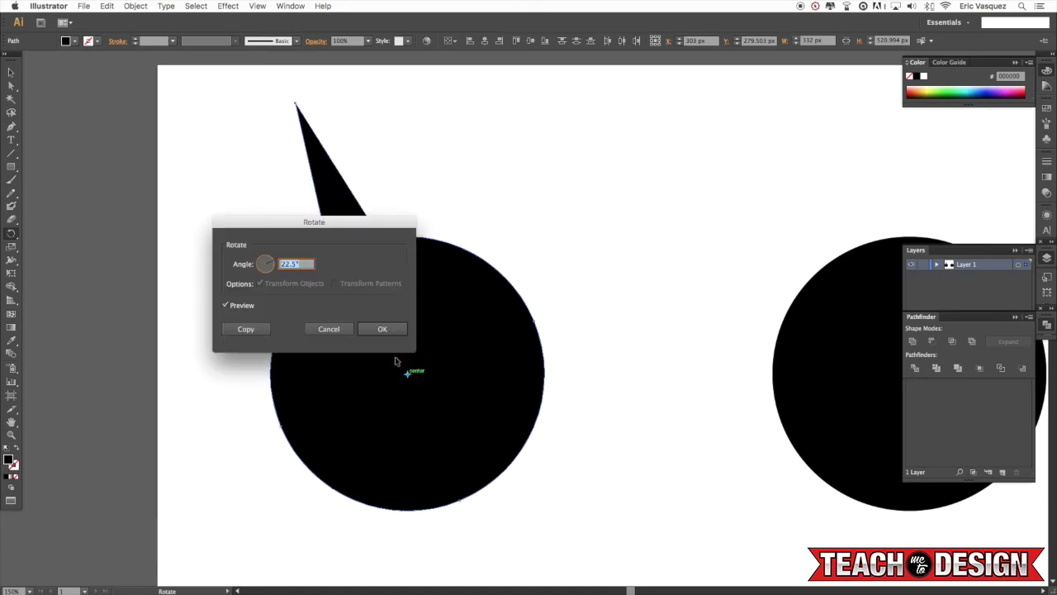
drag(310, 266, 255, 263)
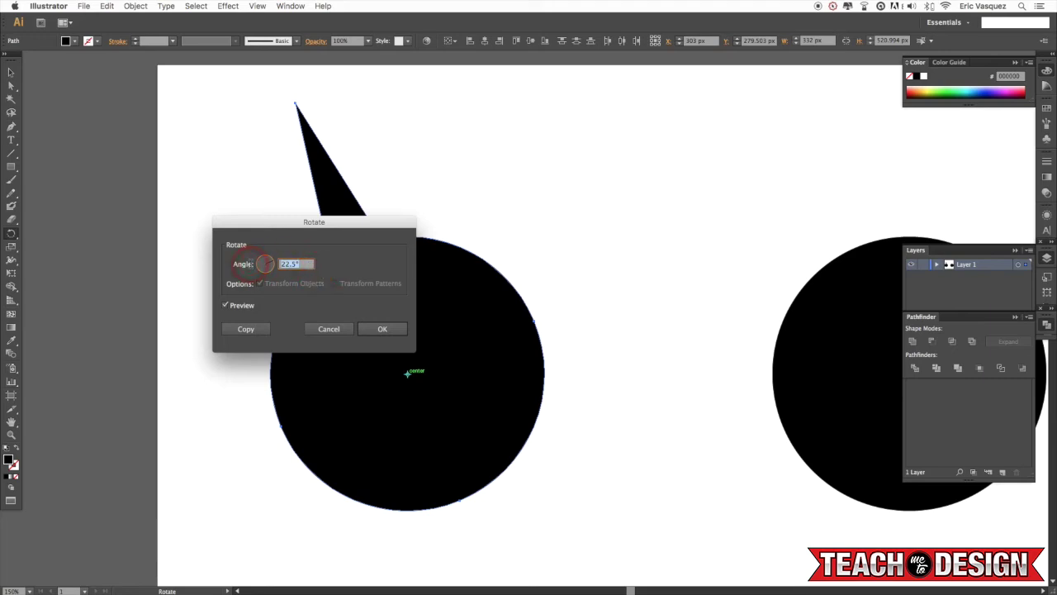
click(246, 329)
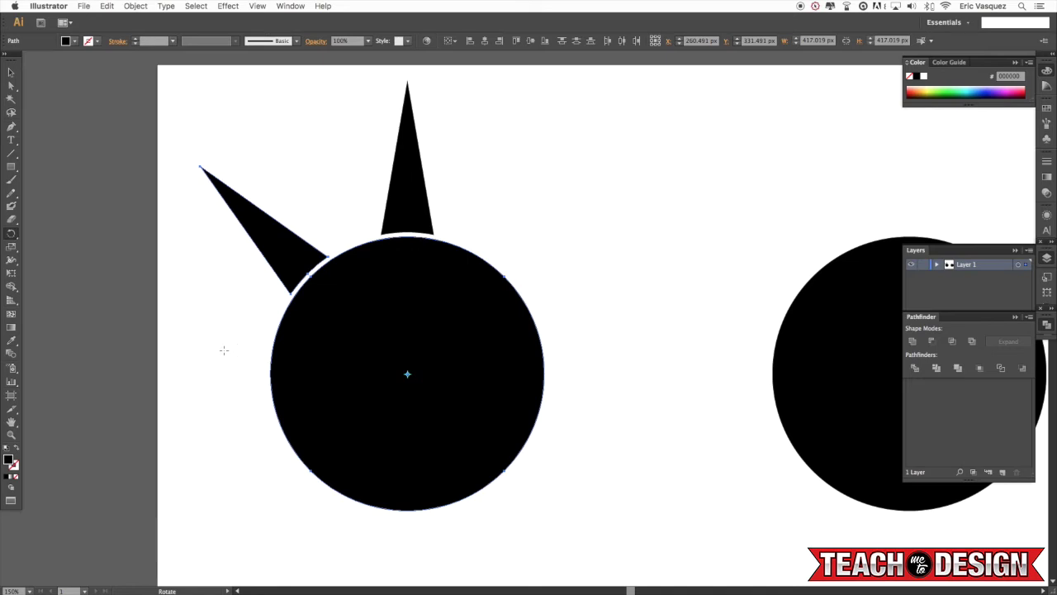
Repeat the rotated copy until eight evenly spaced spikes surround the circle, and deselect everything
key(super+d)
key(super+d)
key(super+d)
key(super+d)
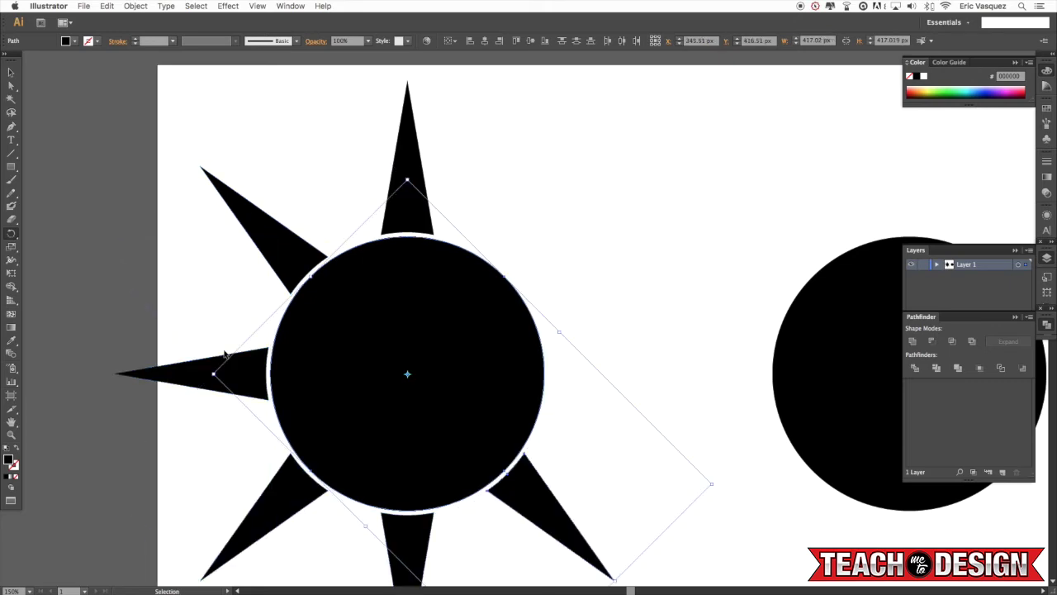
key(super+d)
key(super+d)
key(super+shift+a)
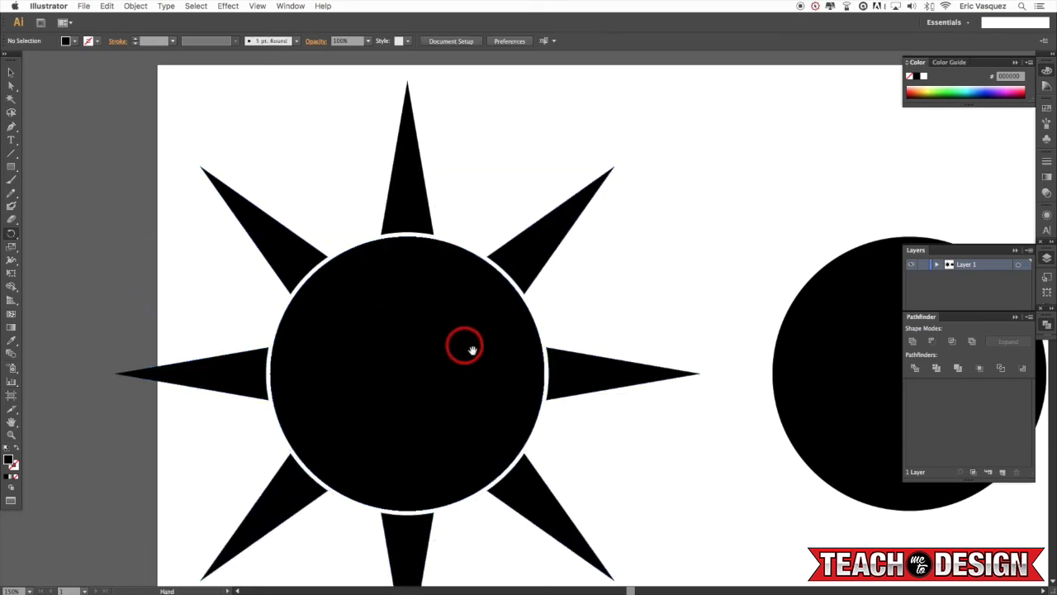
drag(470, 350, 485, 300)
key(v)
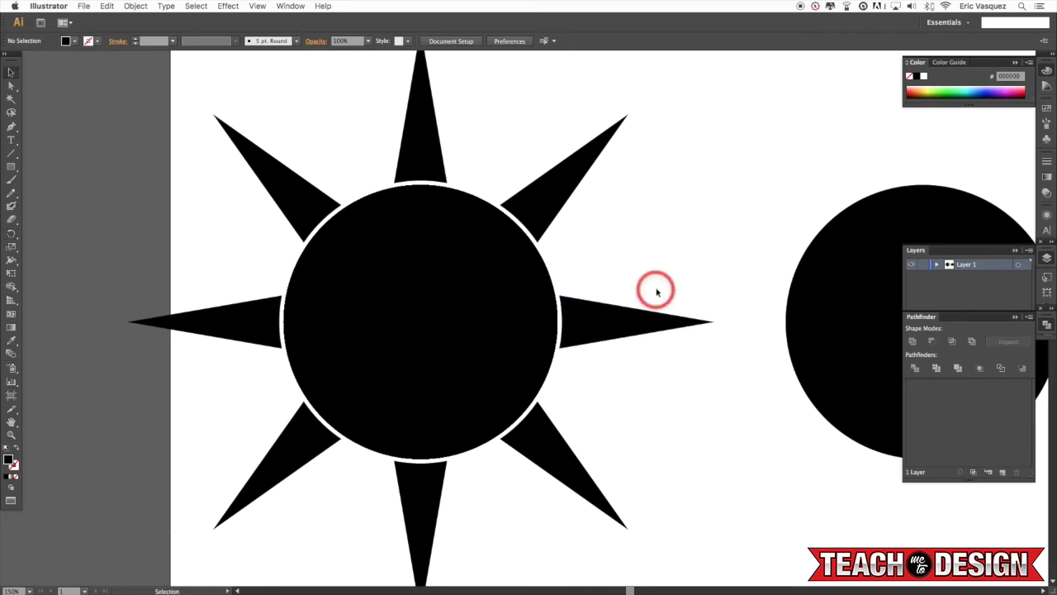
drag(620, 261, 670, 386)
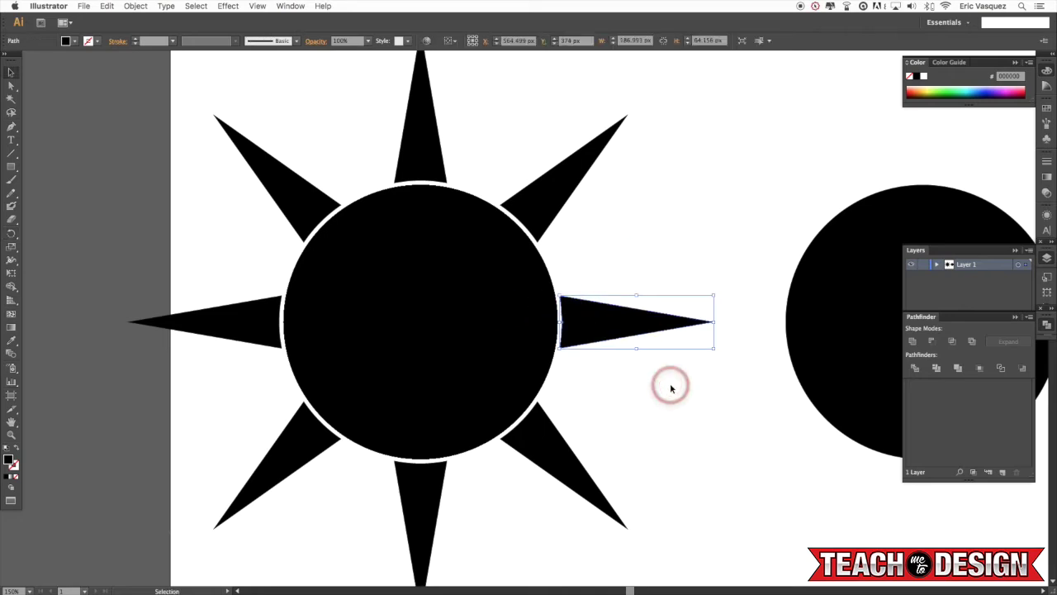
click(653, 283)
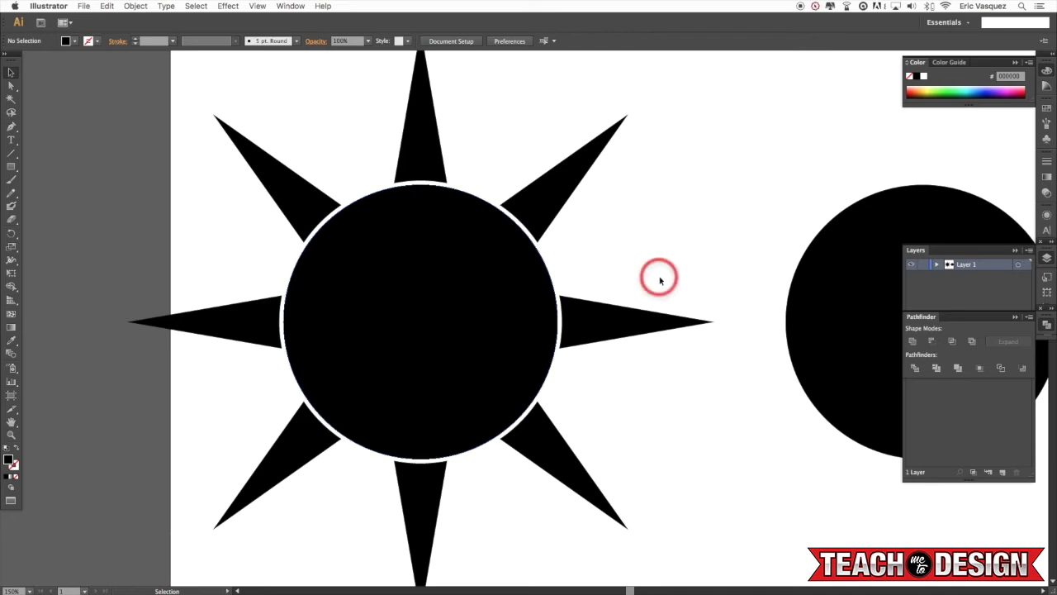
click(621, 312)
click(616, 330)
click(604, 322)
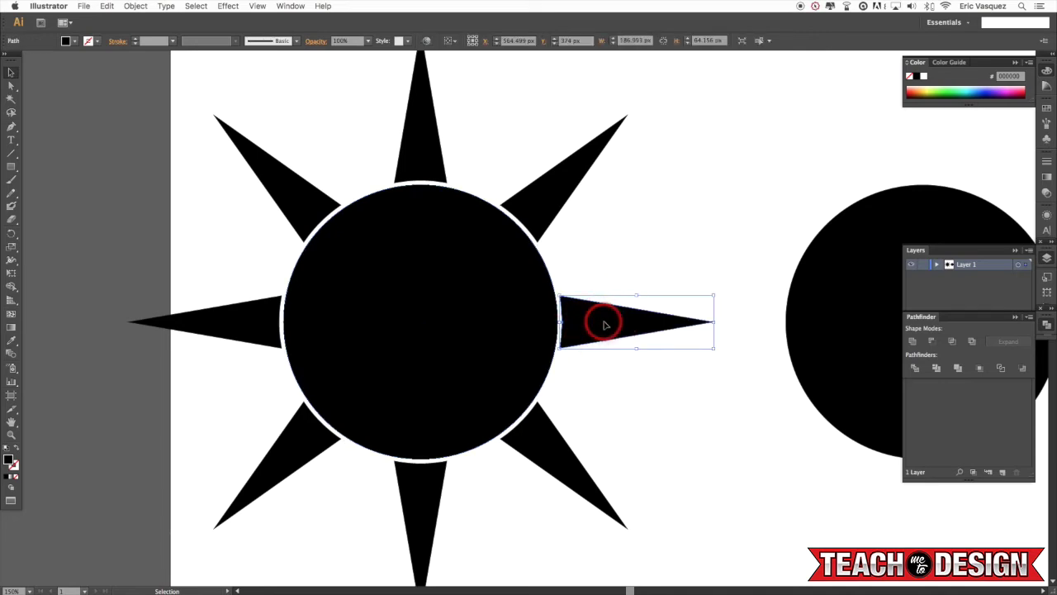
key(super+shift+a)
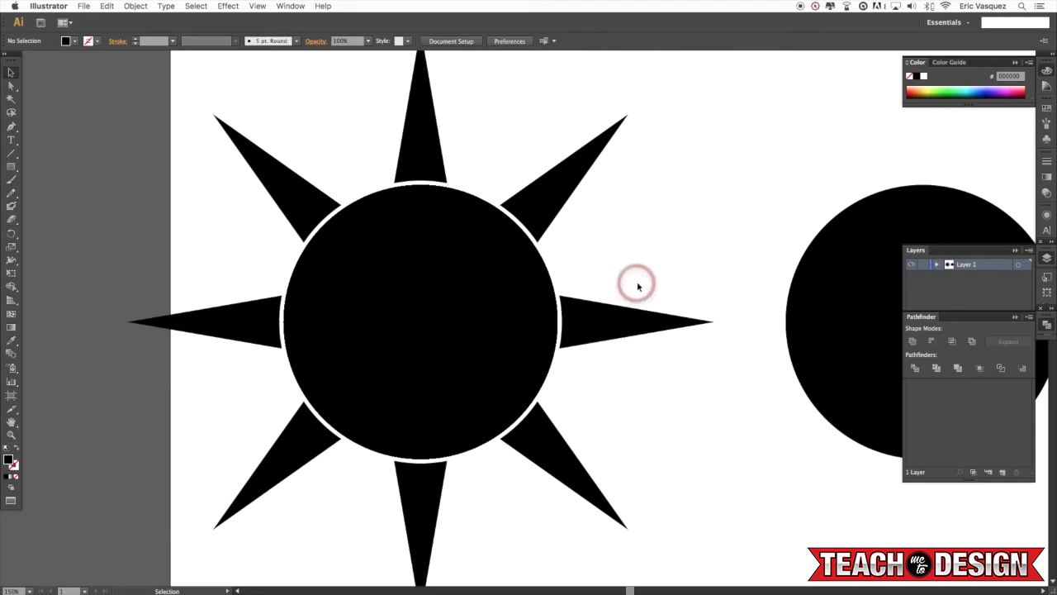
Delete all the stacked circles inside the ring of spikes, keeping only the eight spikes
drag(561, 307, 374, 341)
key(Delete)
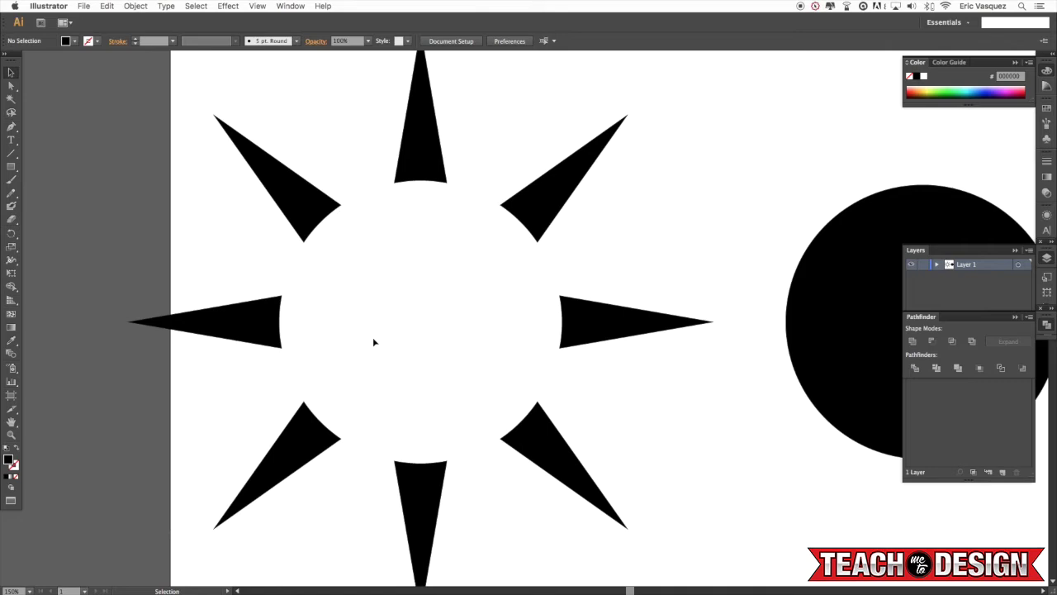
Select all eight spikes and group them
key(super+0)
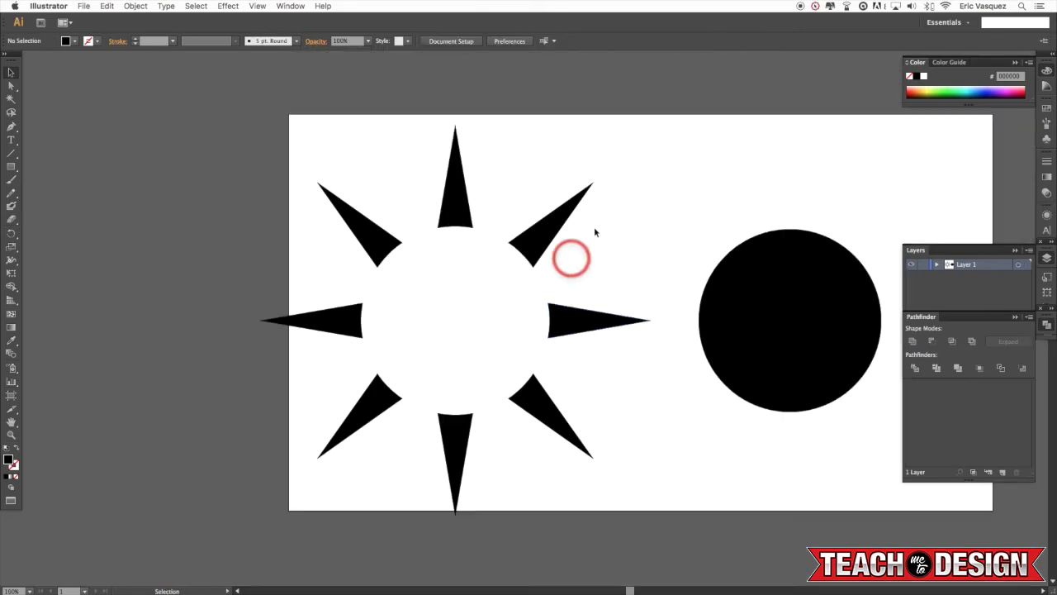
drag(272, 131, 647, 542)
click(135, 6)
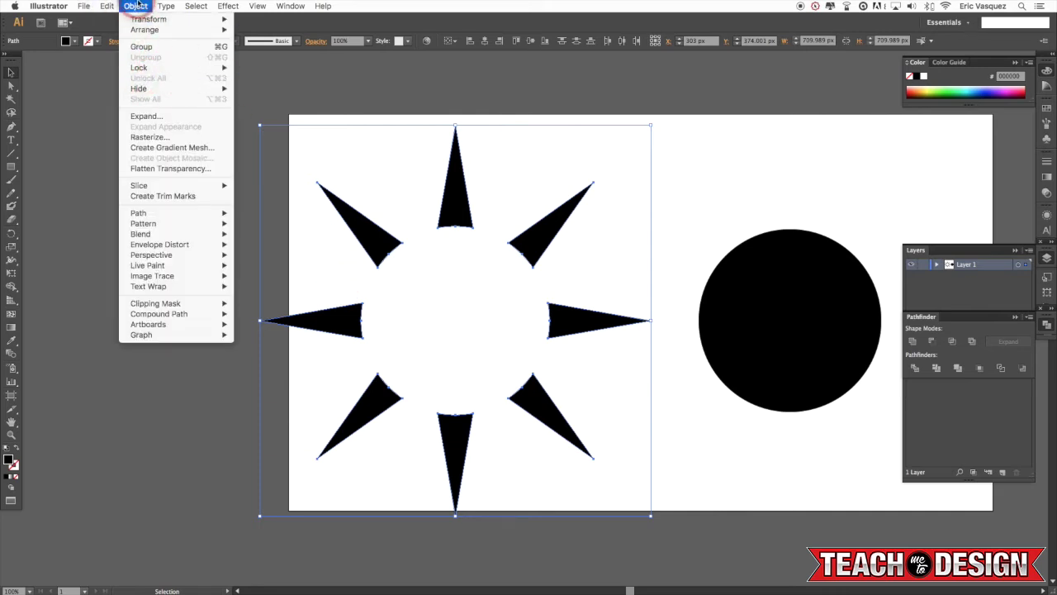
click(643, 243)
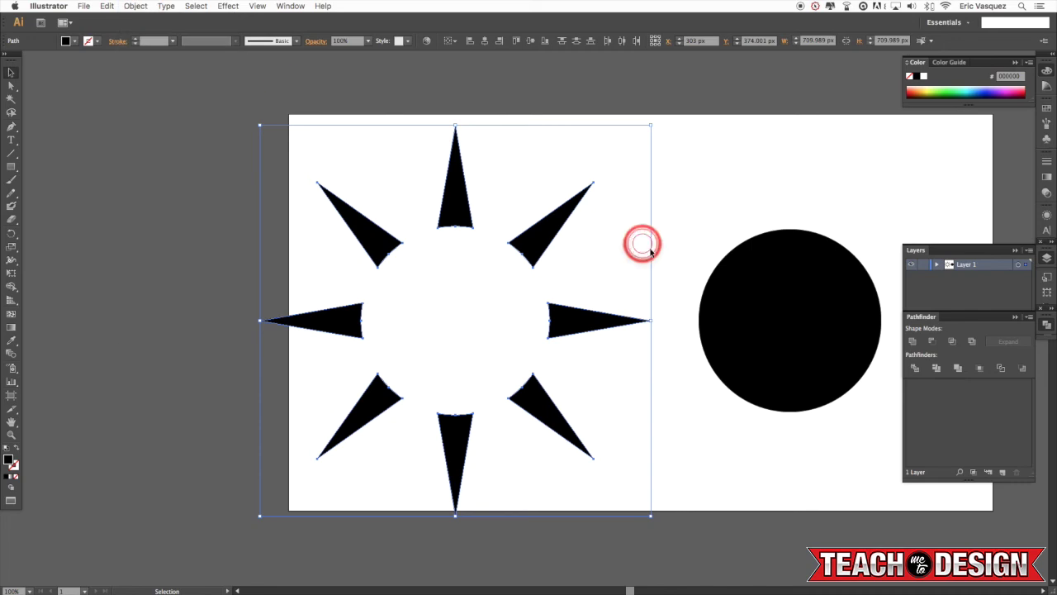
click(666, 207)
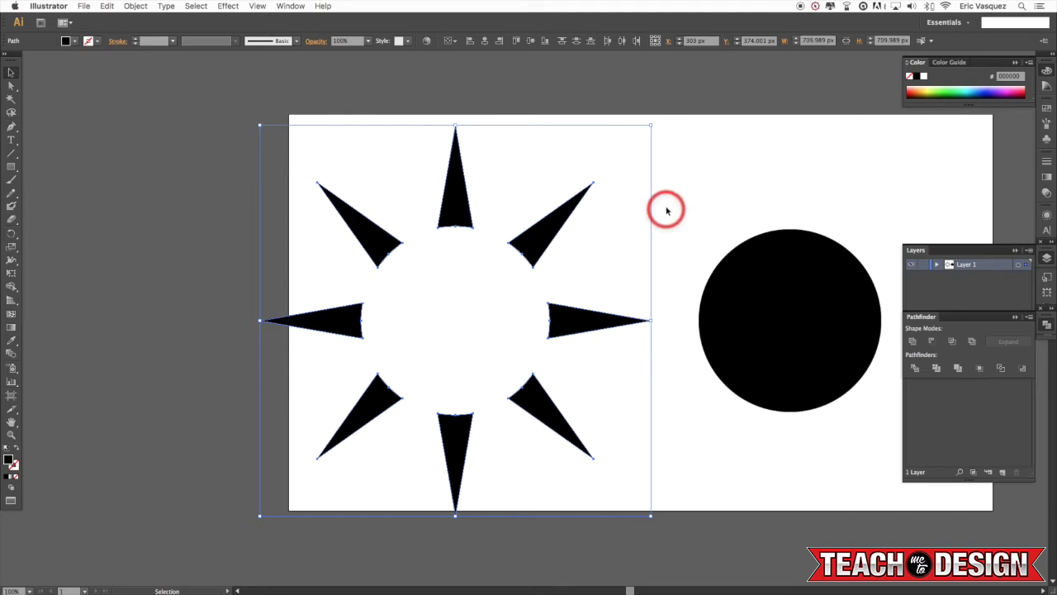
drag(666, 141, 265, 502)
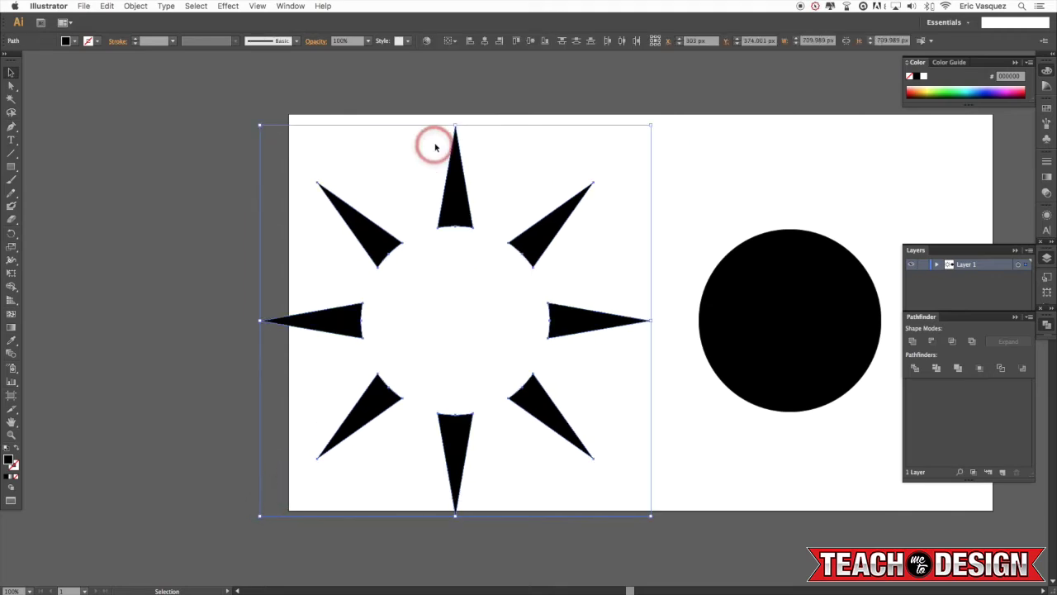
key(a)
key(v)
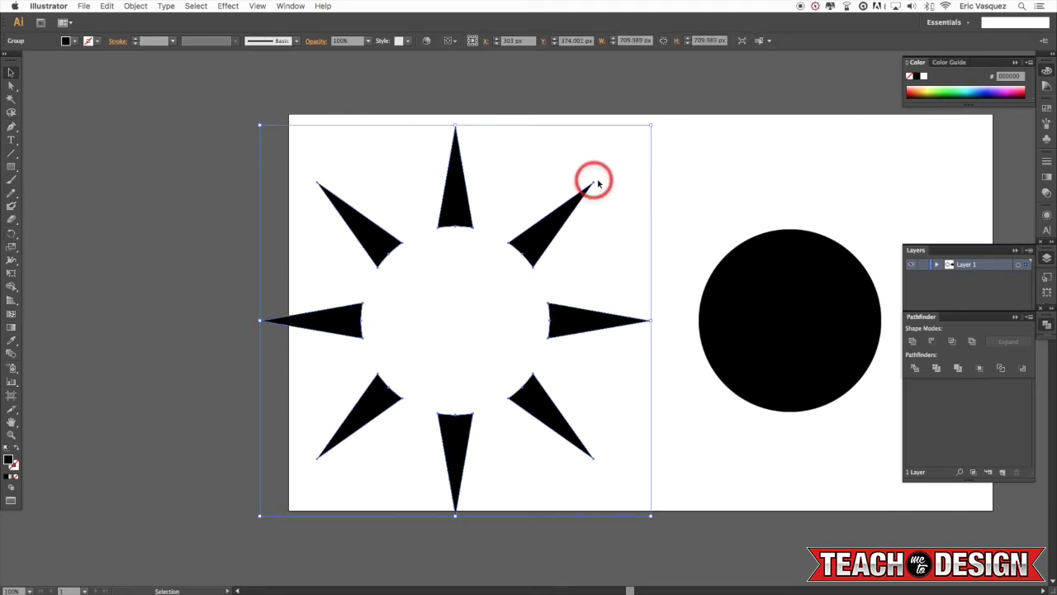
Reposition the grouped spikes slightly right and down on the artboard, and deselect them
click(630, 188)
drag(540, 239, 630, 189)
key(super+z)
drag(388, 230, 562, 206)
click(627, 170)
drag(664, 170, 594, 168)
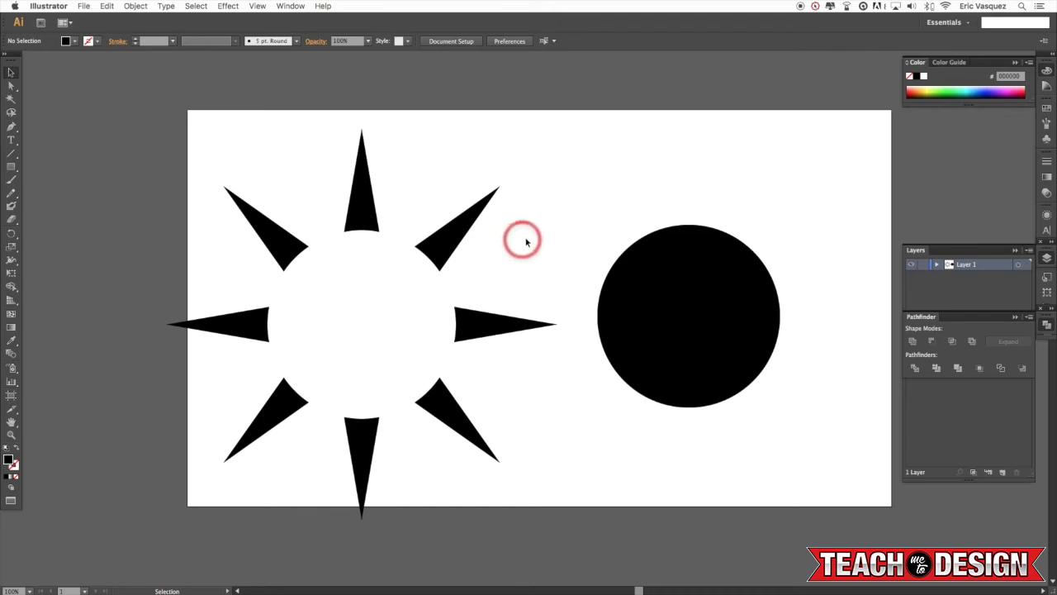
Draw a 41 × 41 px black square above the remaining circle, and rotate it 45° into a diamond
drag(522, 236, 470, 237)
key(m)
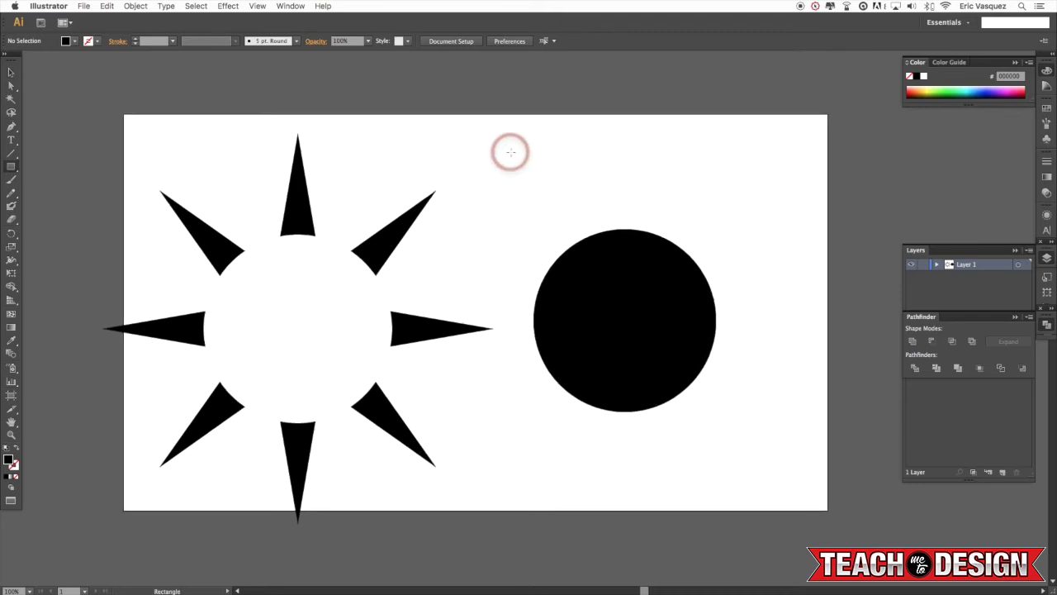
mouse_move(511, 152)
mouse_down()
mouse_move(534, 174)
mouse_move(557, 282)
mouse_up()
key(v)
key(super+equal)
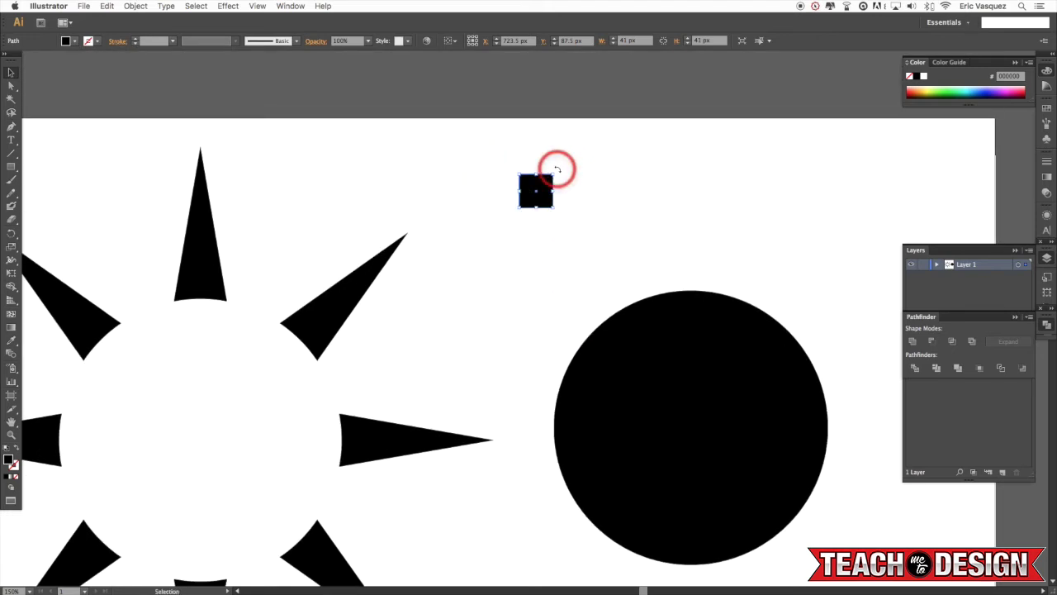
drag(557, 170, 584, 200)
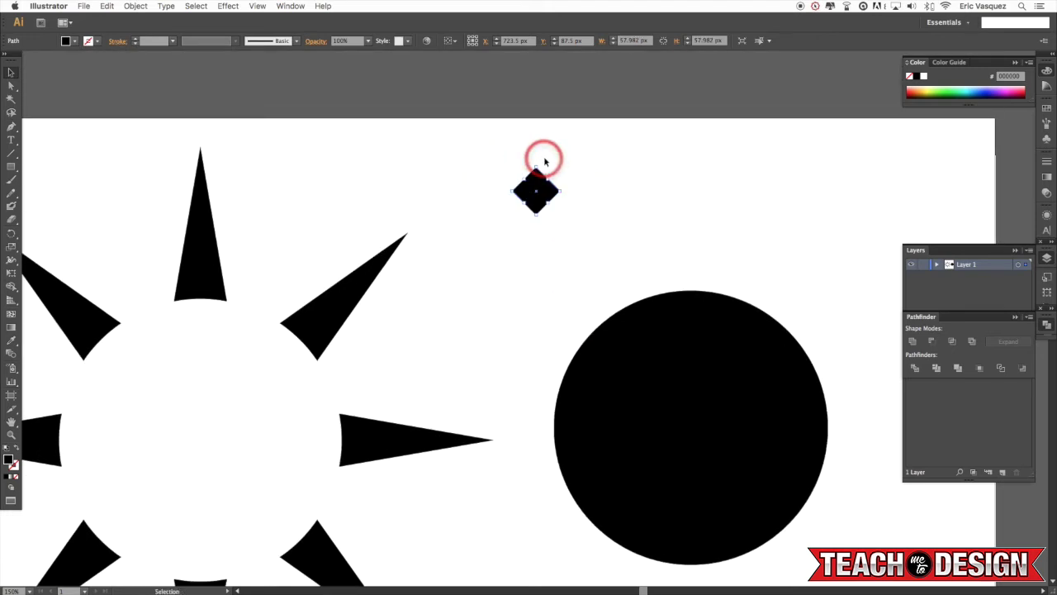
key(a)
click(586, 193)
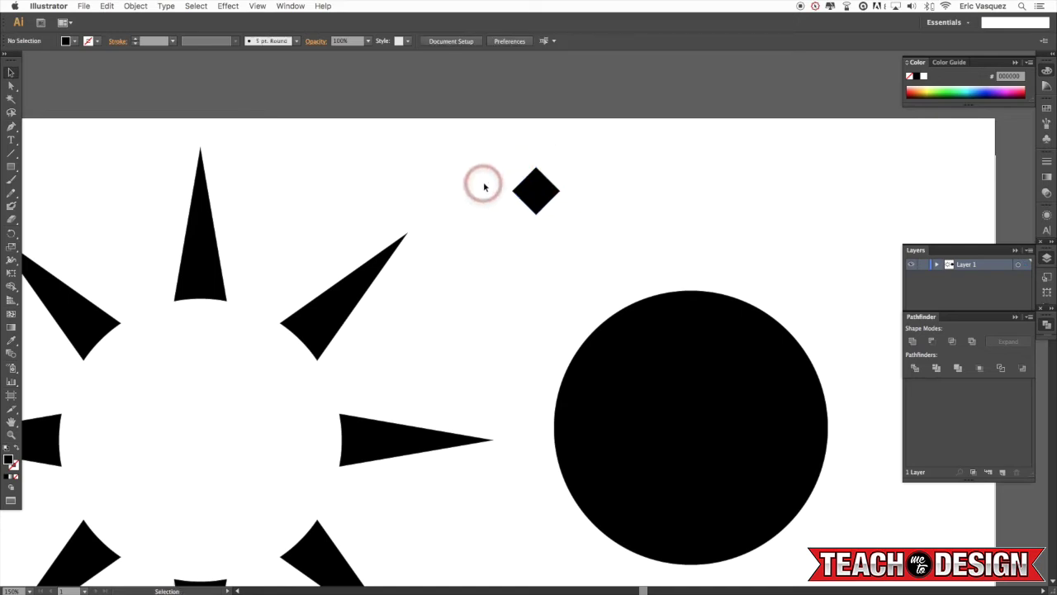
Raise the diamond's top anchor point about 20 px and move both side anchor points inward about 10 px each
key(v)
click(538, 203)
click(602, 174)
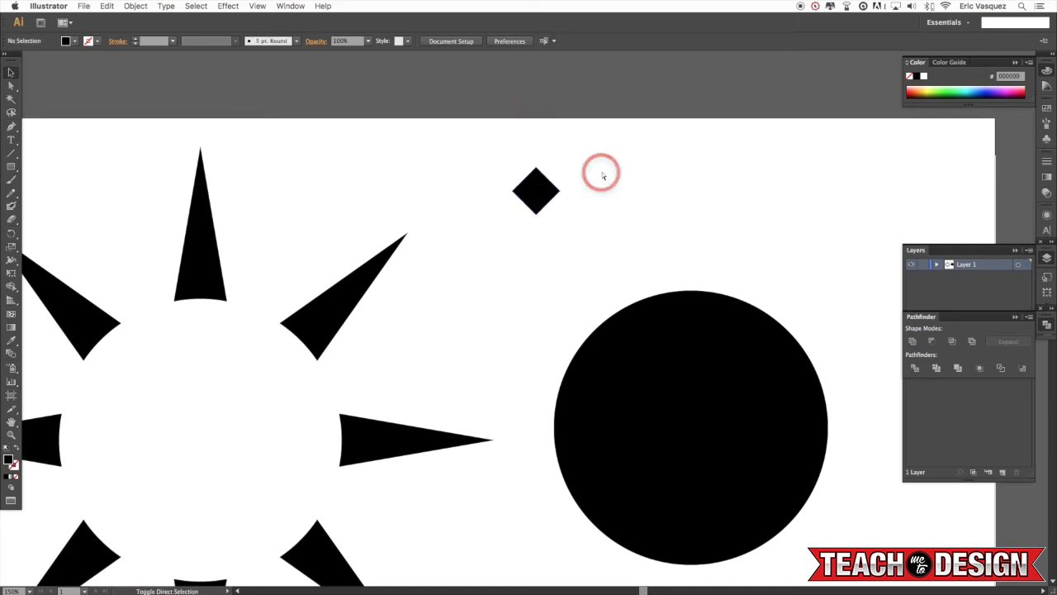
key(a)
drag(556, 153, 518, 173)
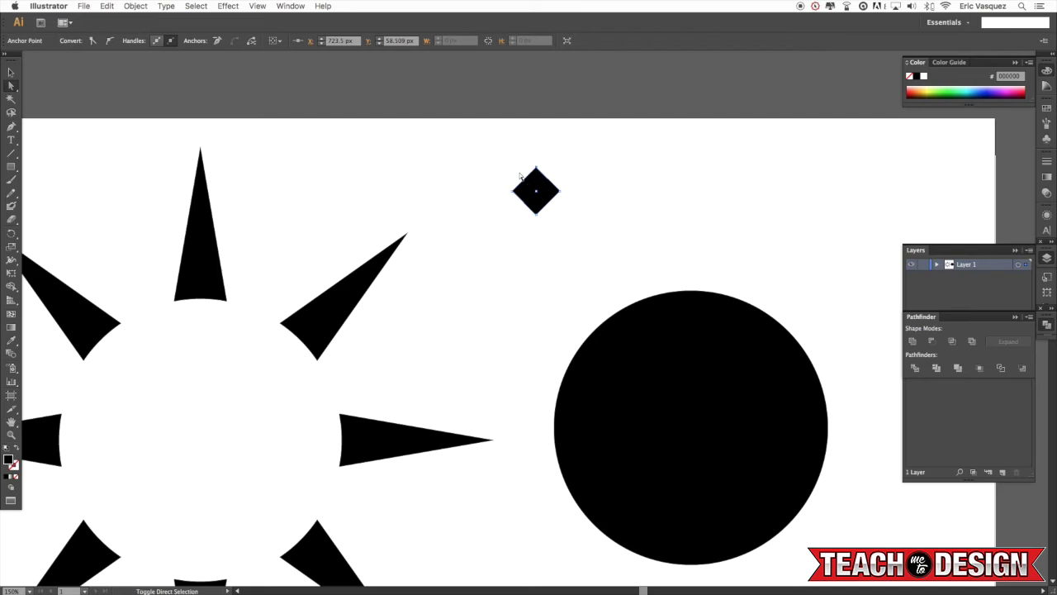
drag(561, 165, 549, 202)
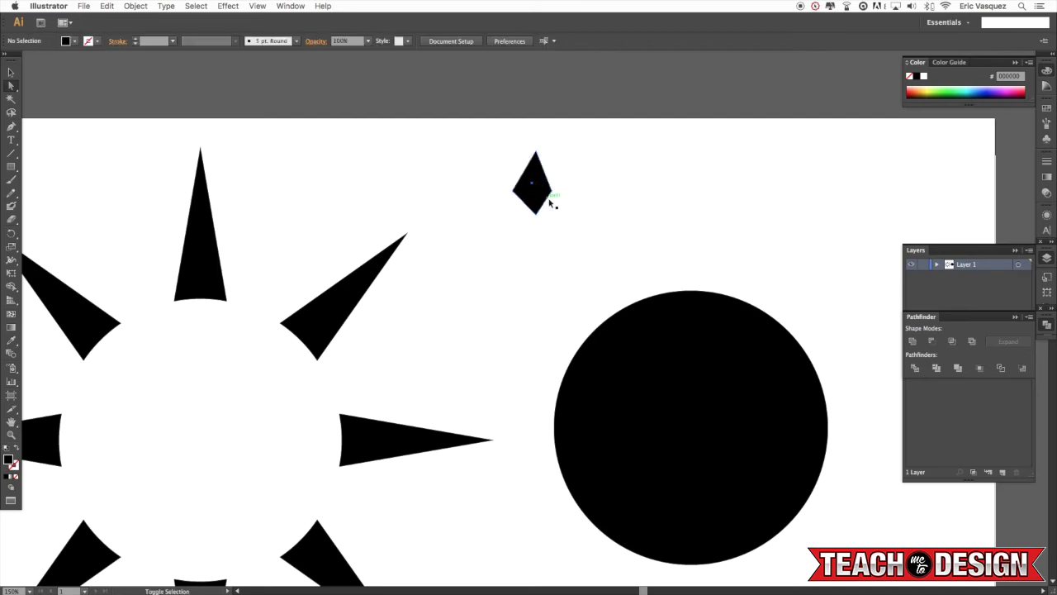
drag(502, 176, 527, 202)
key(shift+Right)
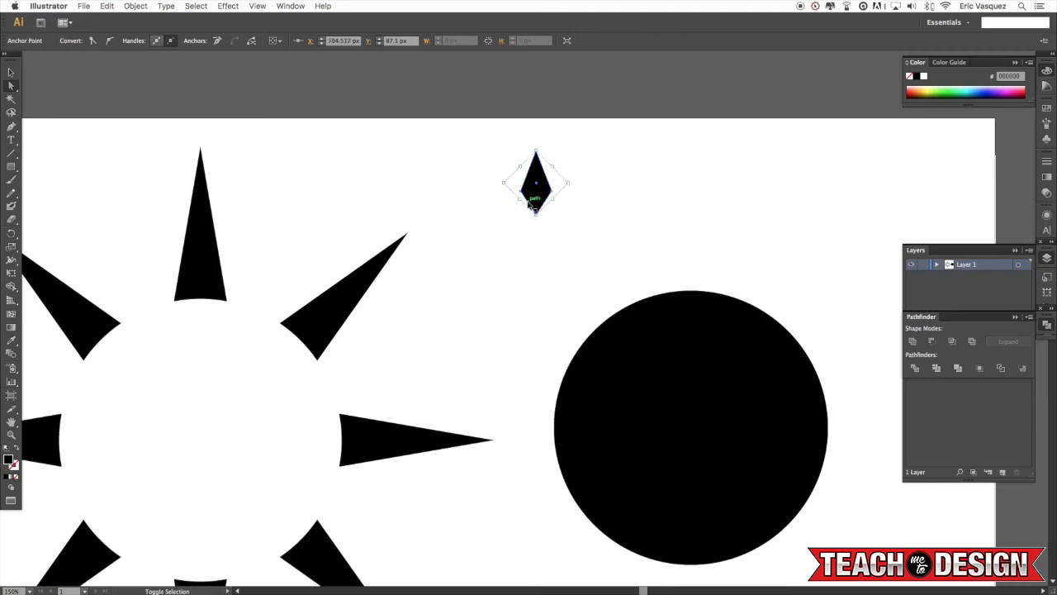
Lower the diamond's top anchor point about 10 px, and deselect the shape
click(570, 140)
drag(531, 136, 563, 167)
key(shift+Down)
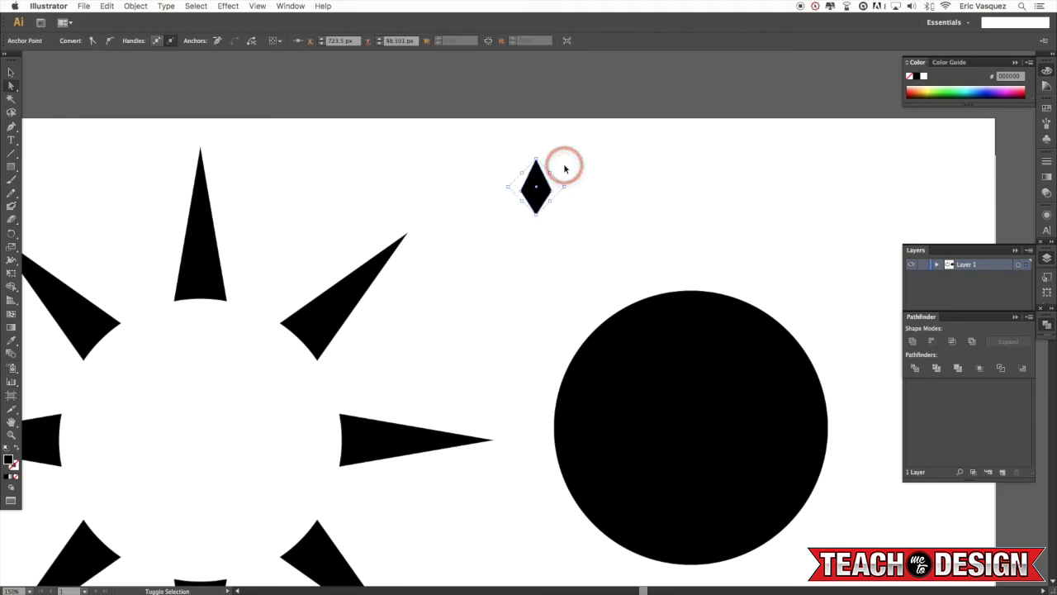
click(566, 169)
Try duplicating the large black circle and repositioning the copies, and undo these changes
key(v)
drag(642, 204, 617, 185)
click(682, 325)
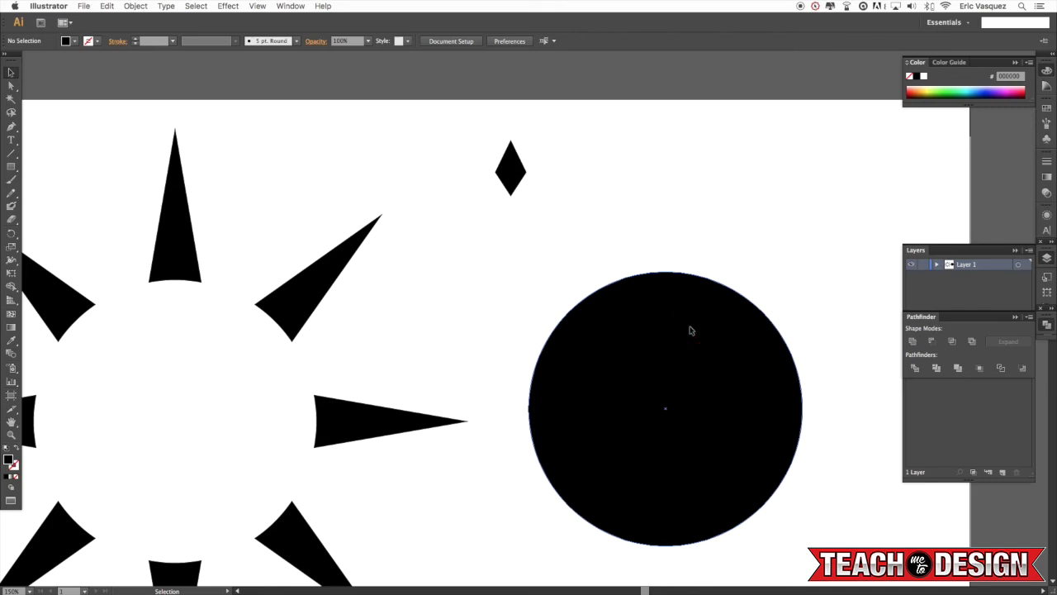
drag(691, 330, 738, 169)
click(483, 322)
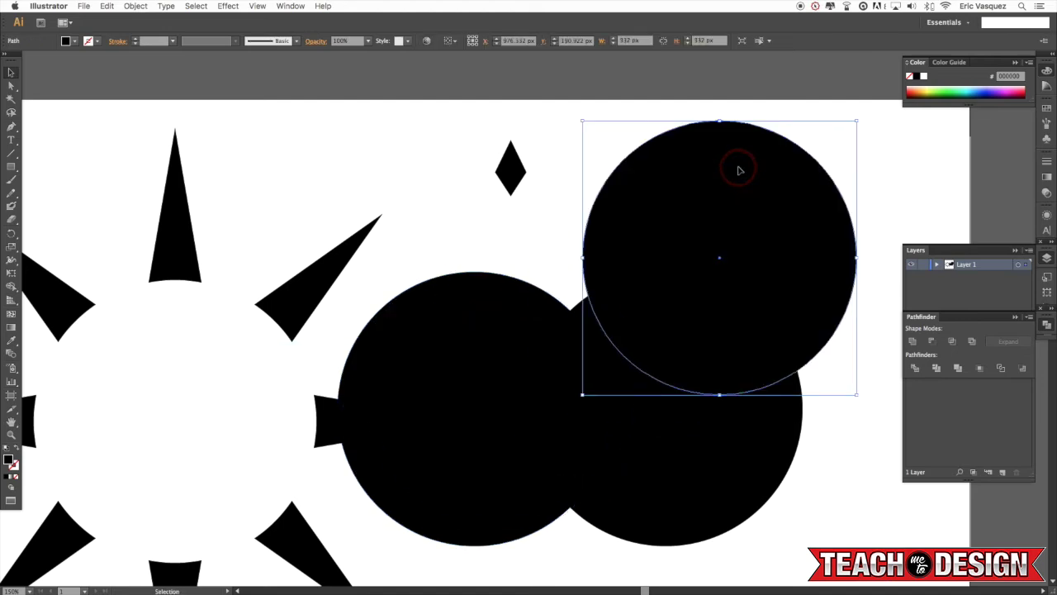
key(super+z)
click(659, 213)
drag(458, 335, 435, 257)
key(super+z)
key(a)
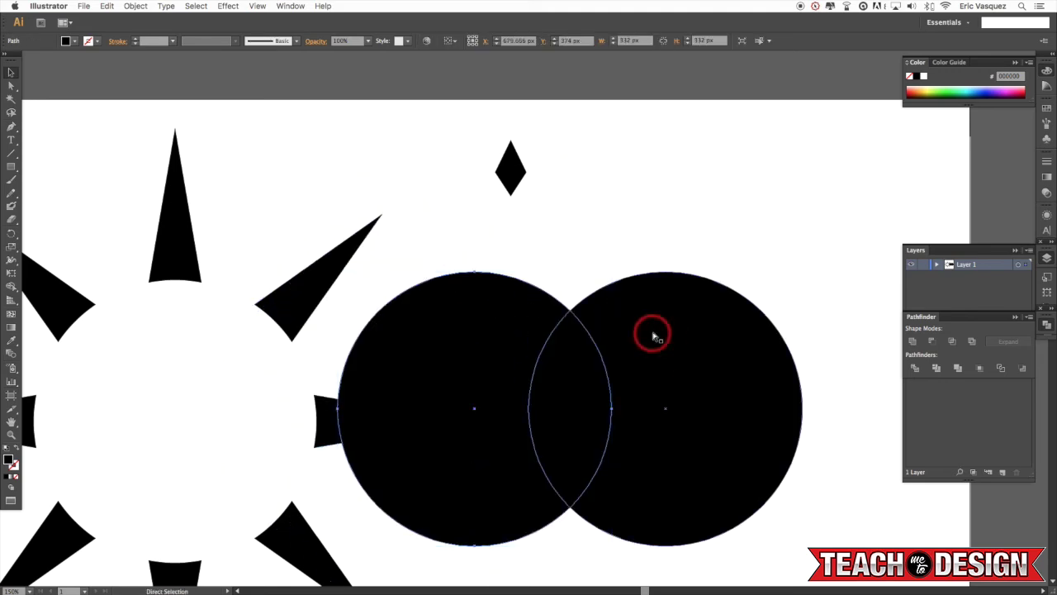
key(super+z)
key(super+z)
Duplicate the large black circle and centre the copy horizontally on the diamond so it covers the diamond's lower half
click(618, 325)
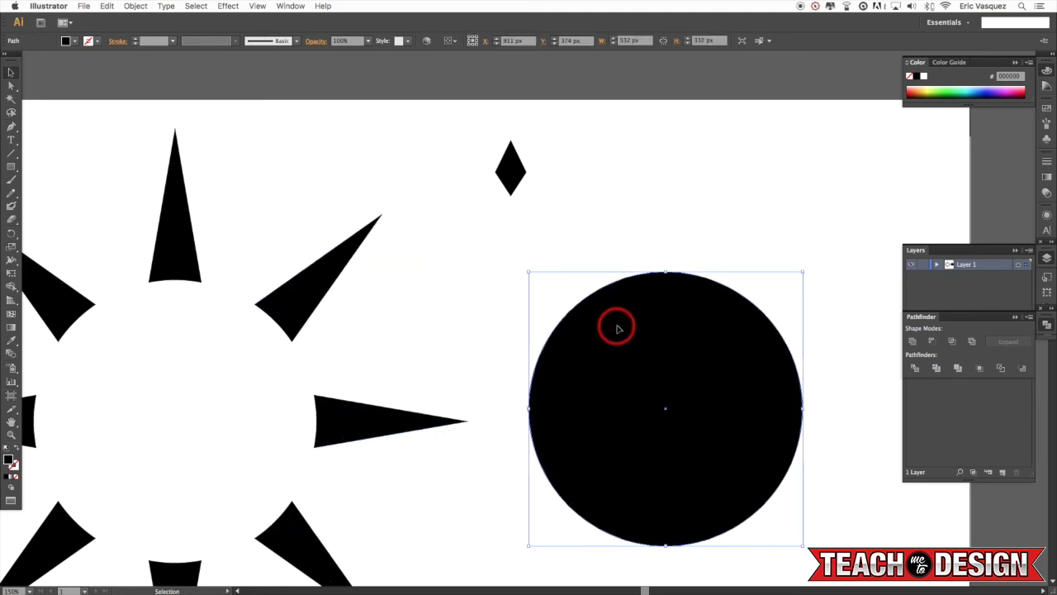
click(650, 319)
drag(652, 319, 372, 281)
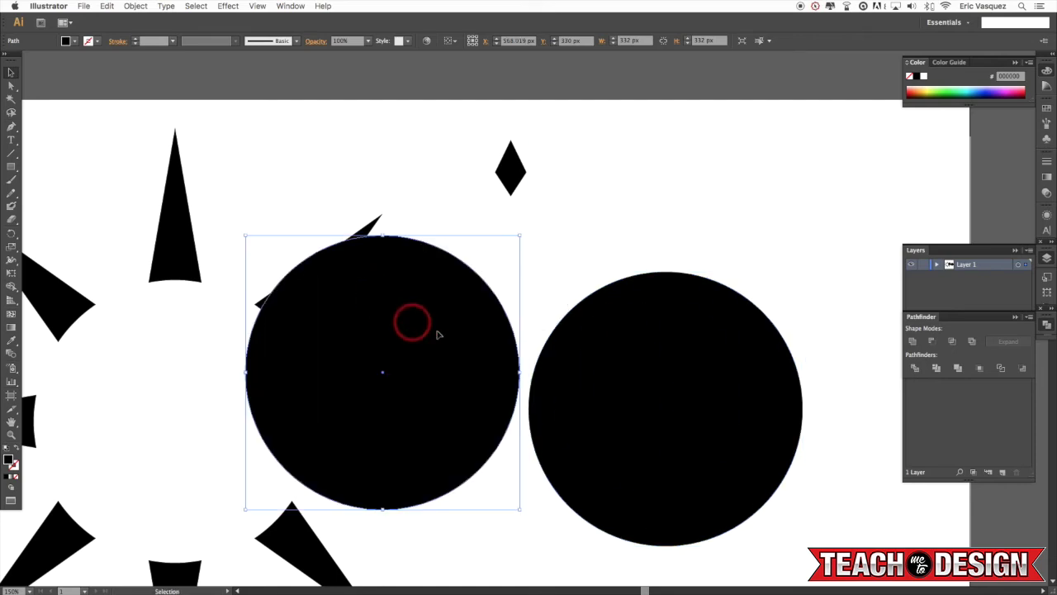
drag(444, 331, 370, 214)
drag(351, 175, 557, 231)
key(super+shift+a)
click(472, 220)
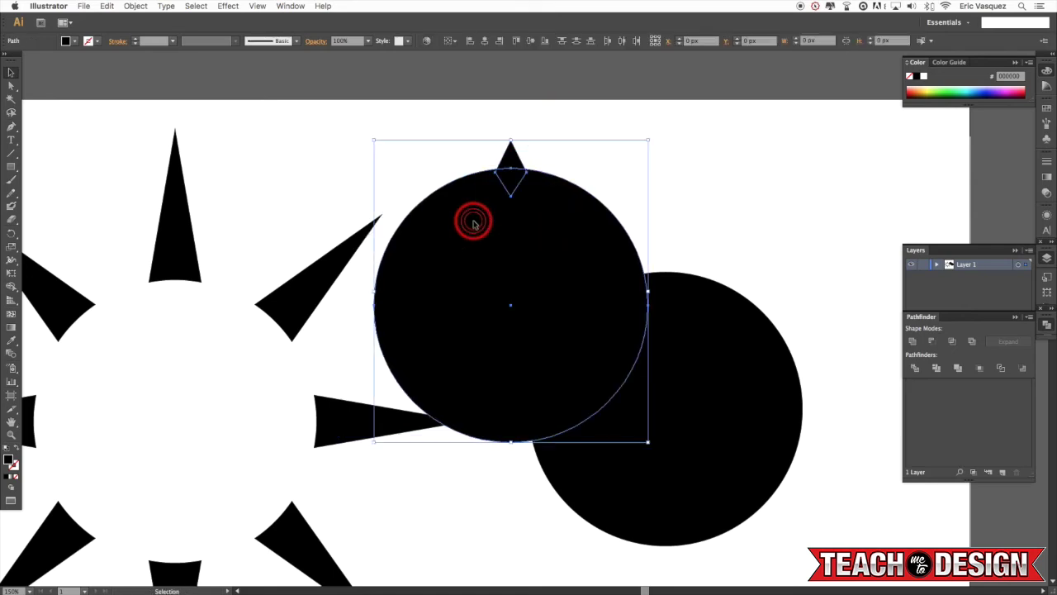
click(785, 189)
click(565, 217)
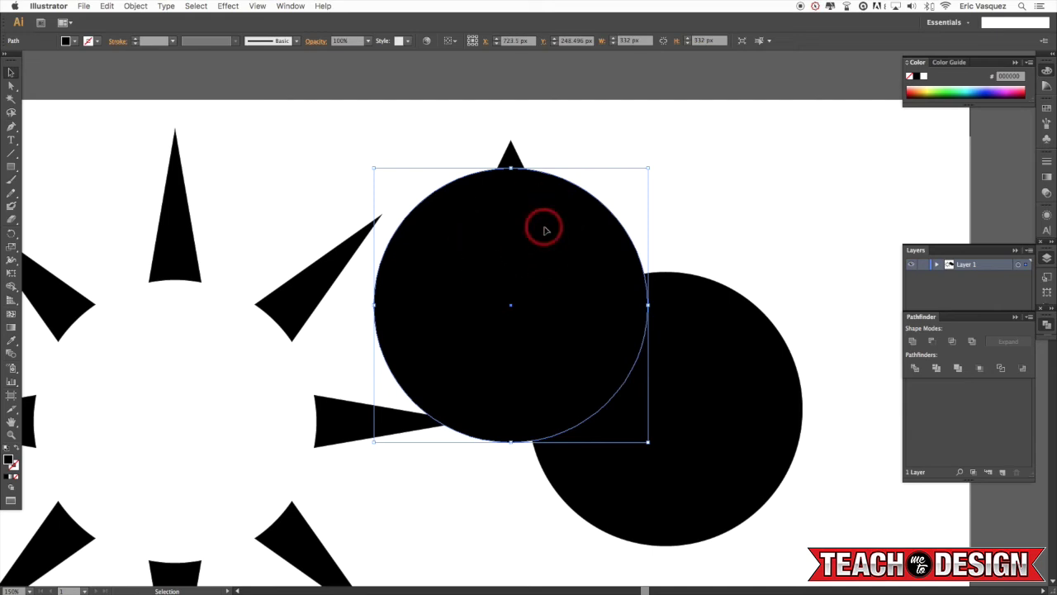
Bring the circle copy to the front and subtract it from the diamond with Minus Front, leaving a small curved-base spike
click(135, 6)
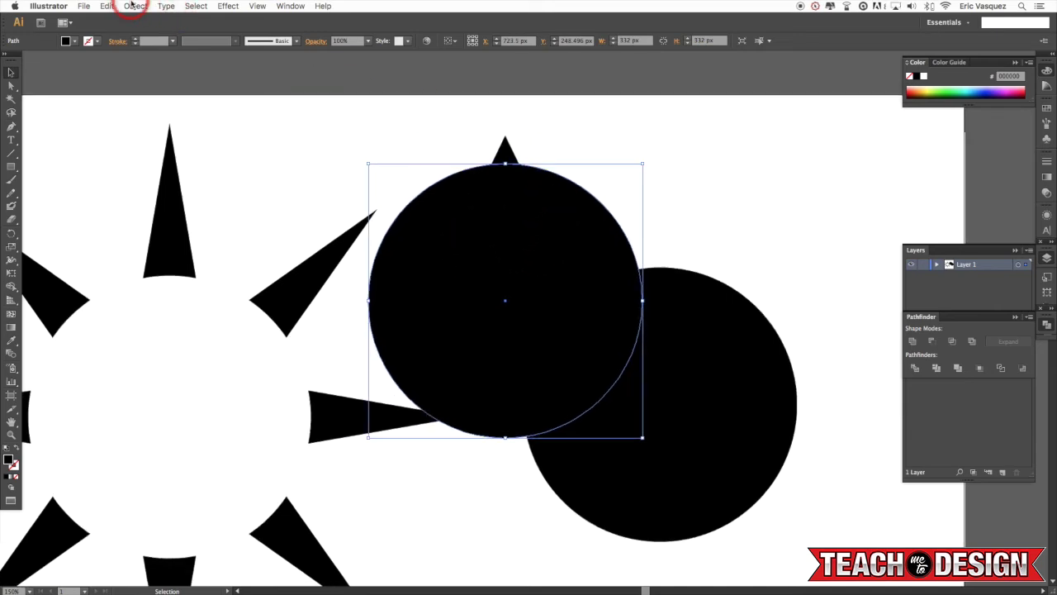
click(143, 30)
click(297, 30)
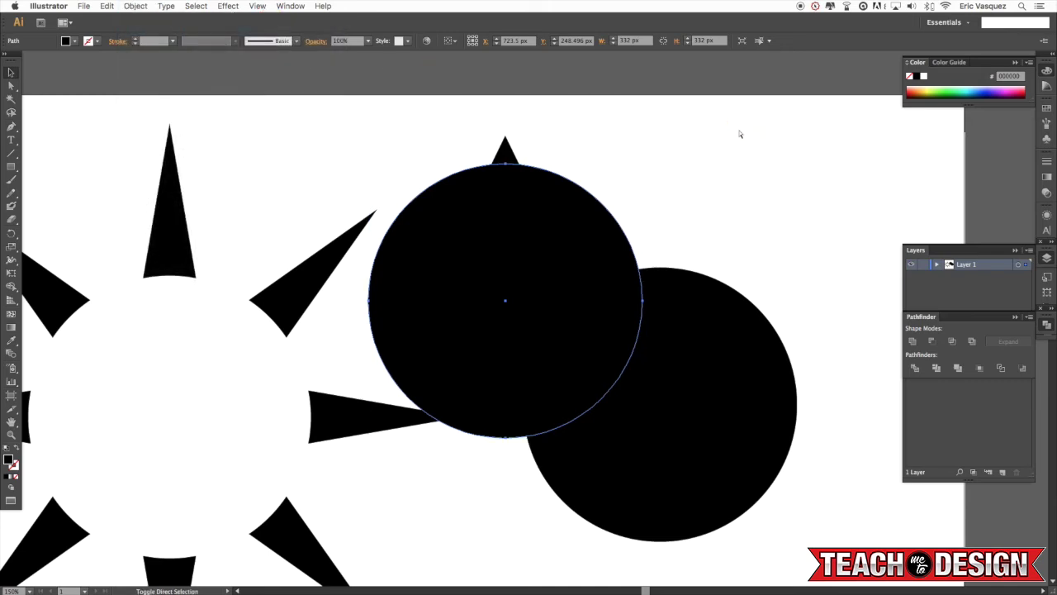
click(691, 159)
drag(593, 131, 558, 190)
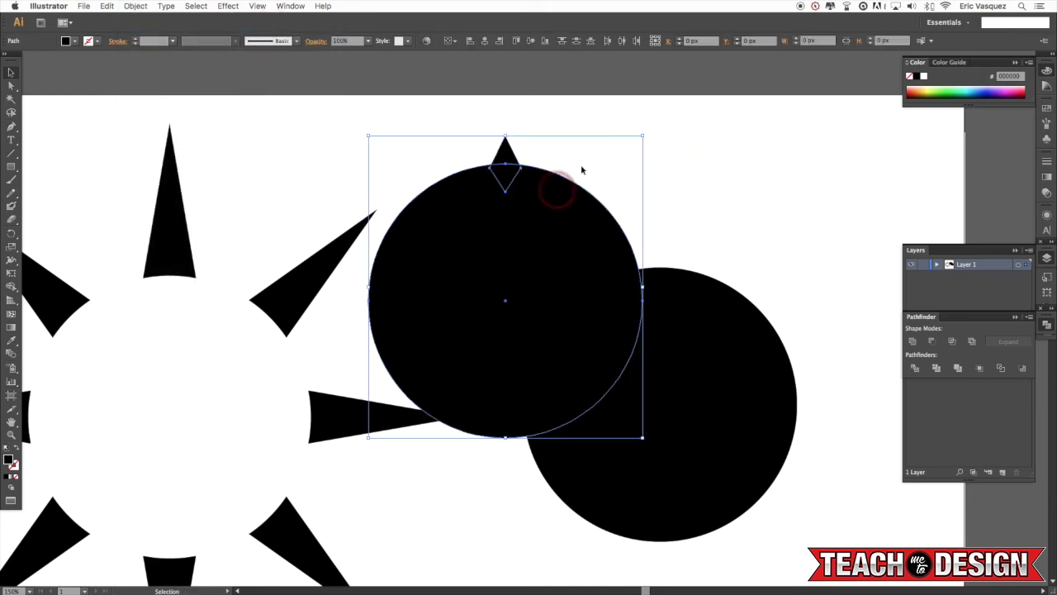
click(932, 342)
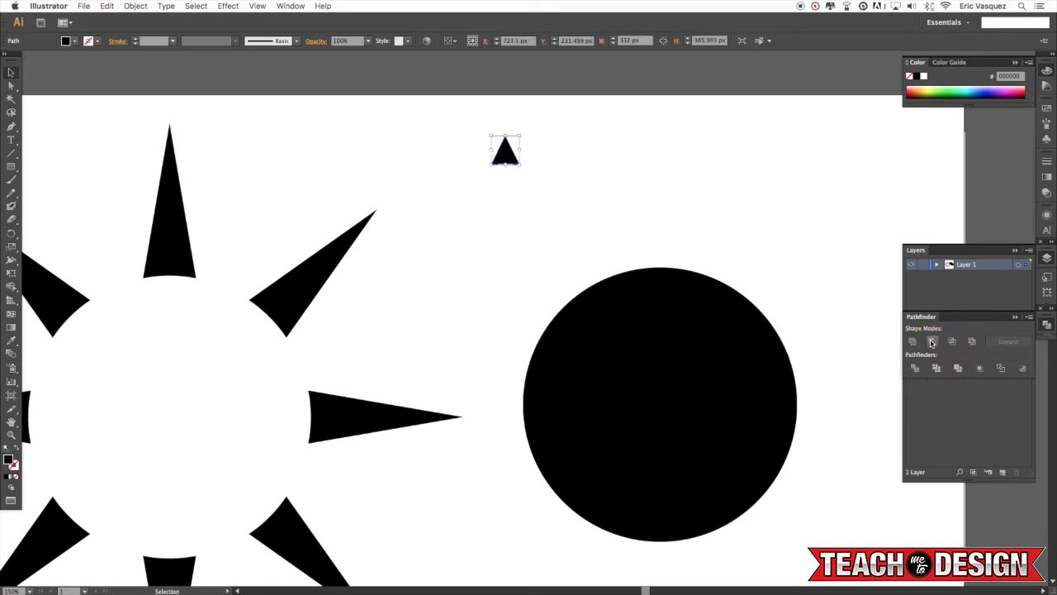
Move the small spike just above the large circle and align both shapes to their horizontal centre
click(658, 229)
scroll(658, 229, left, 5)
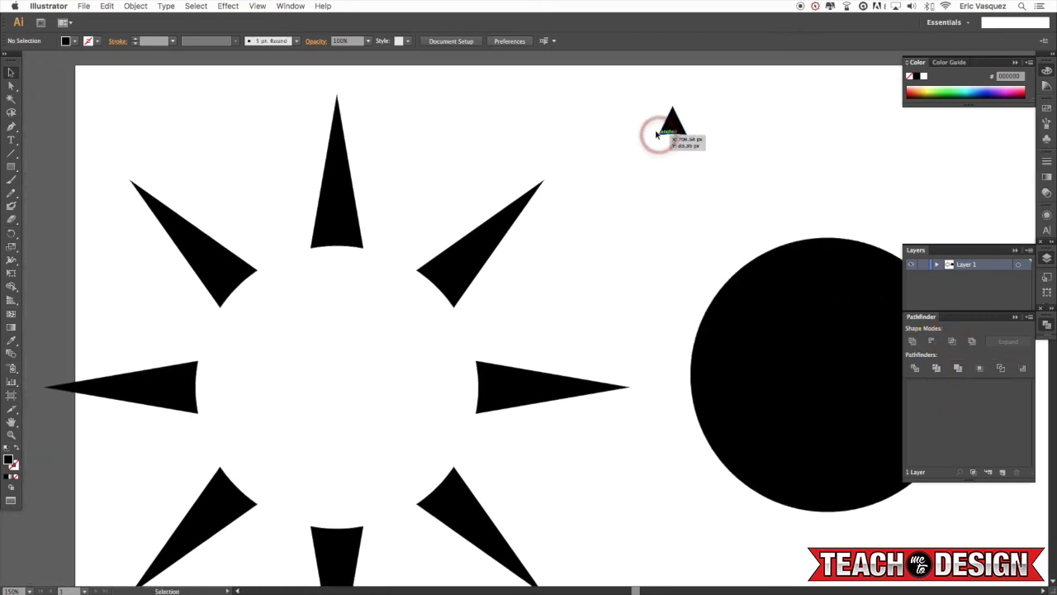
drag(676, 124, 828, 223)
scroll(906, 185, right, 6)
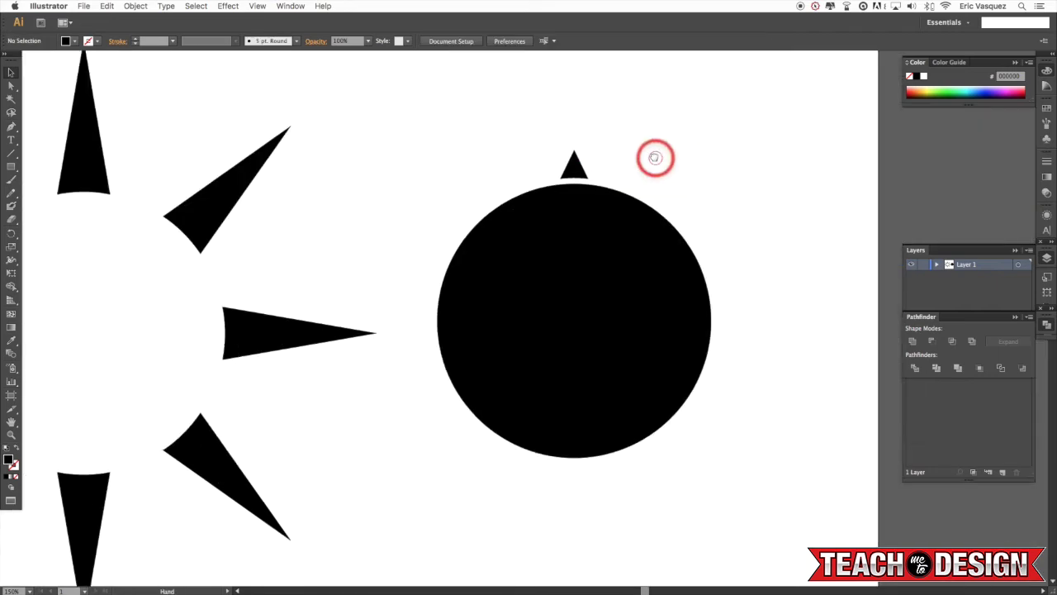
drag(639, 129, 438, 207)
click(484, 41)
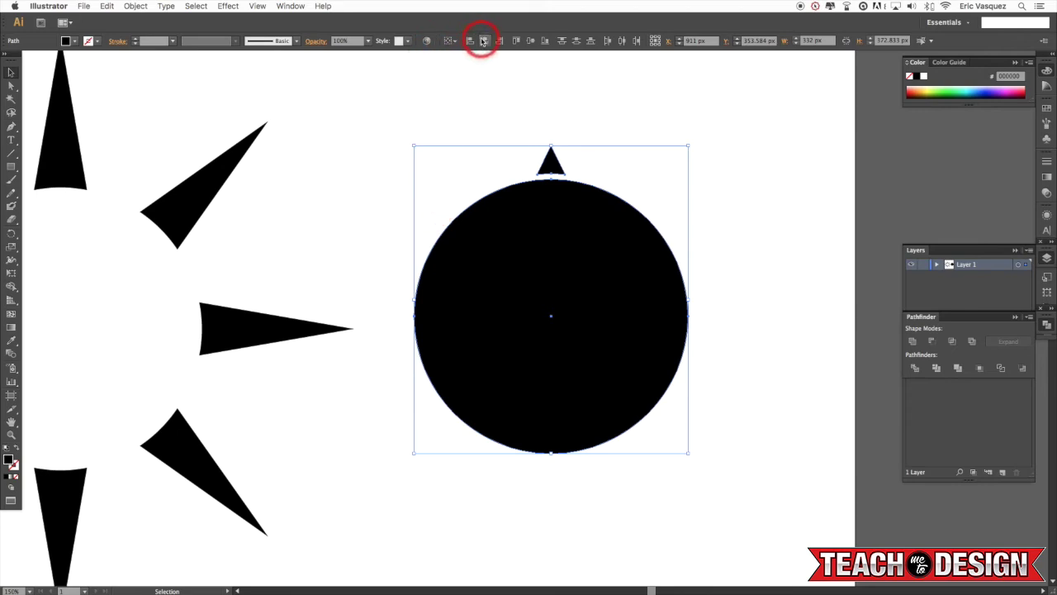
Create a copy of the spike and circle rotated 22.5° around the circle's centre
click(471, 241)
key(r)
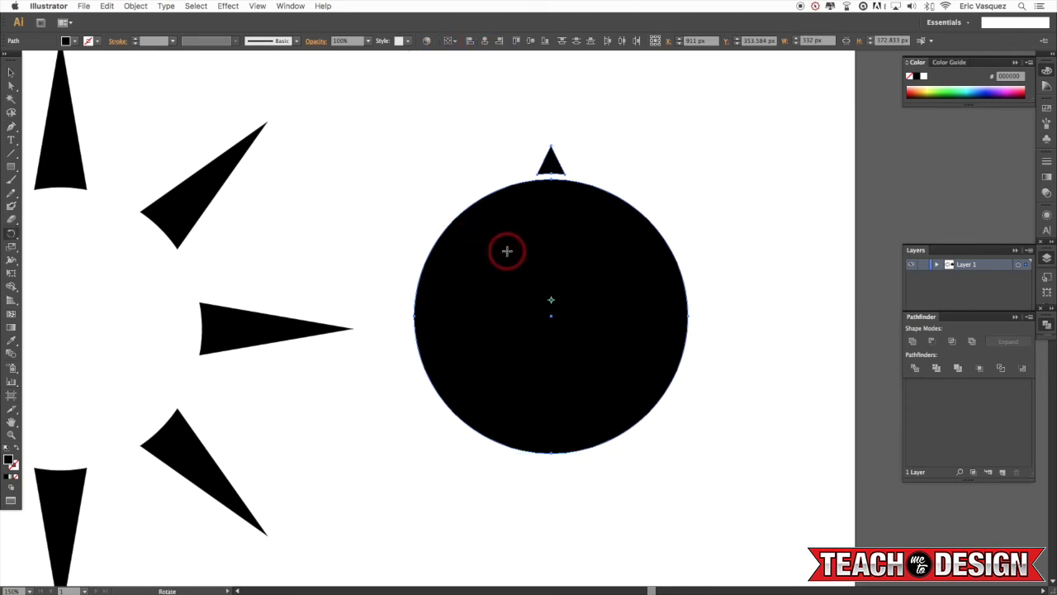
click(552, 296)
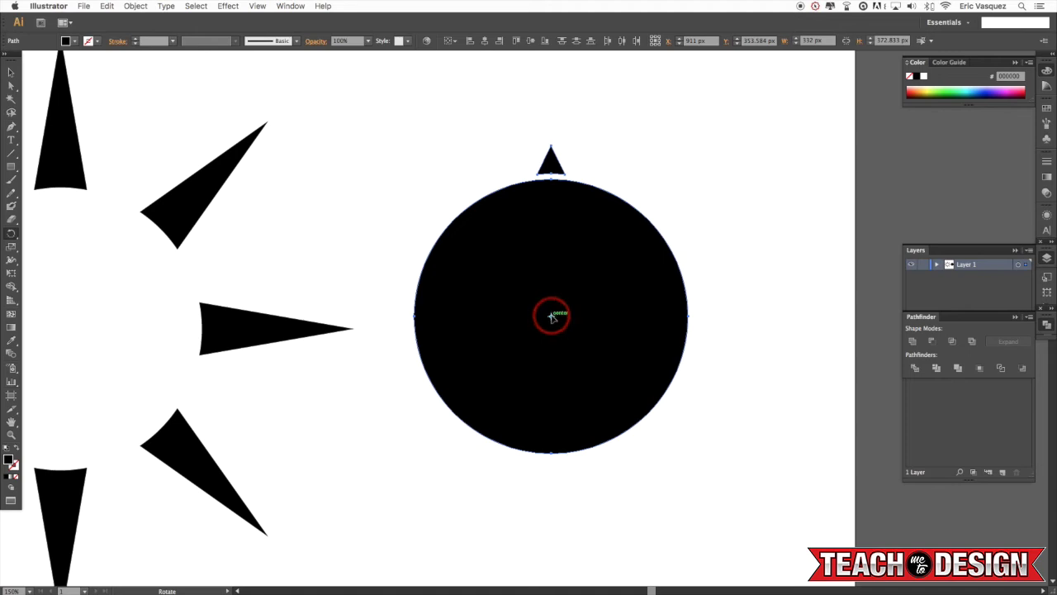
click(552, 316)
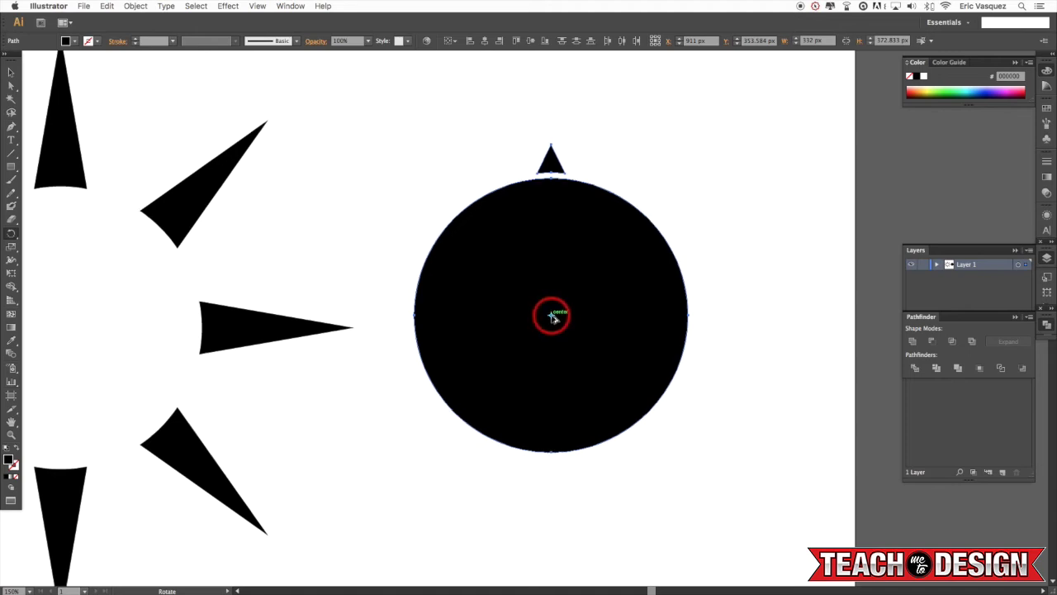
alt+click(552, 315)
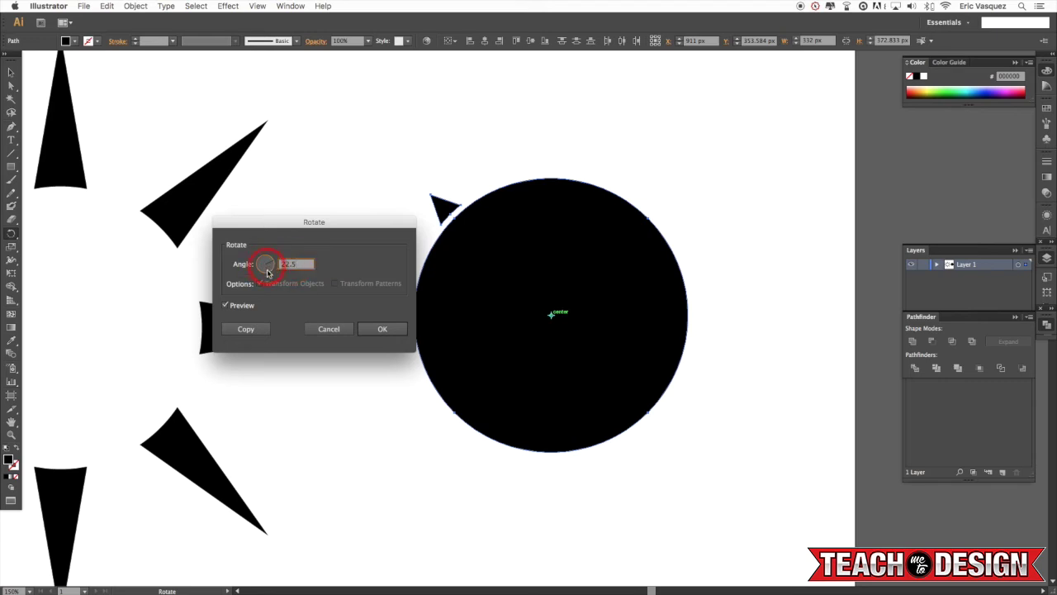
click(250, 330)
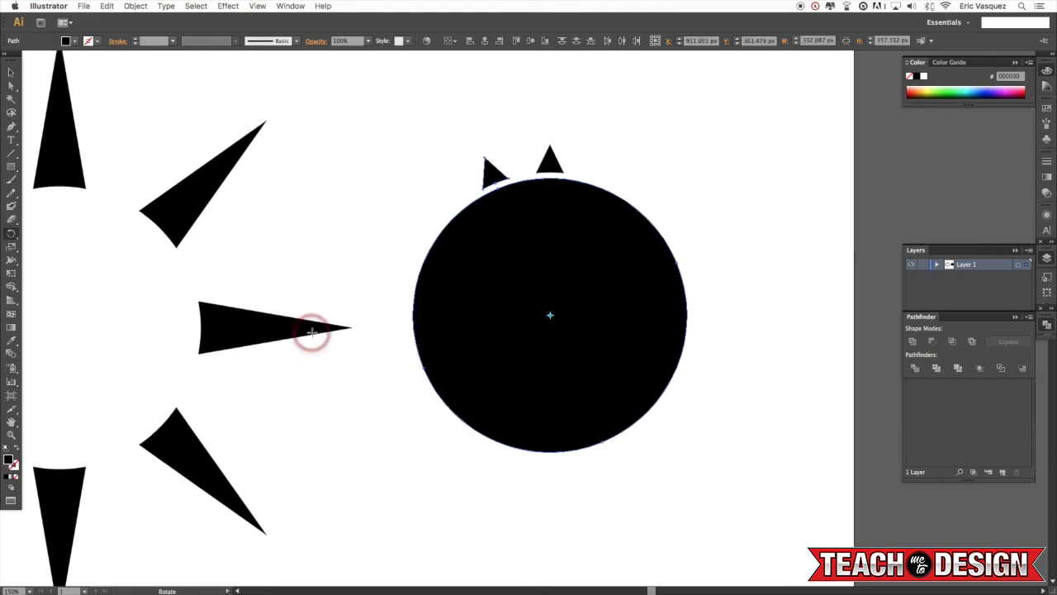
Repeat the rotated copy 14 more times so spikes surround the whole circle, and deselect everything
key(v)
key(ctrl+d)
key(ctrl+d)
key(ctrl+d)
key(ctrl+d)
key(ctrl+d)
key(ctrl+d)
key(ctrl+d)
key(ctrl+d)
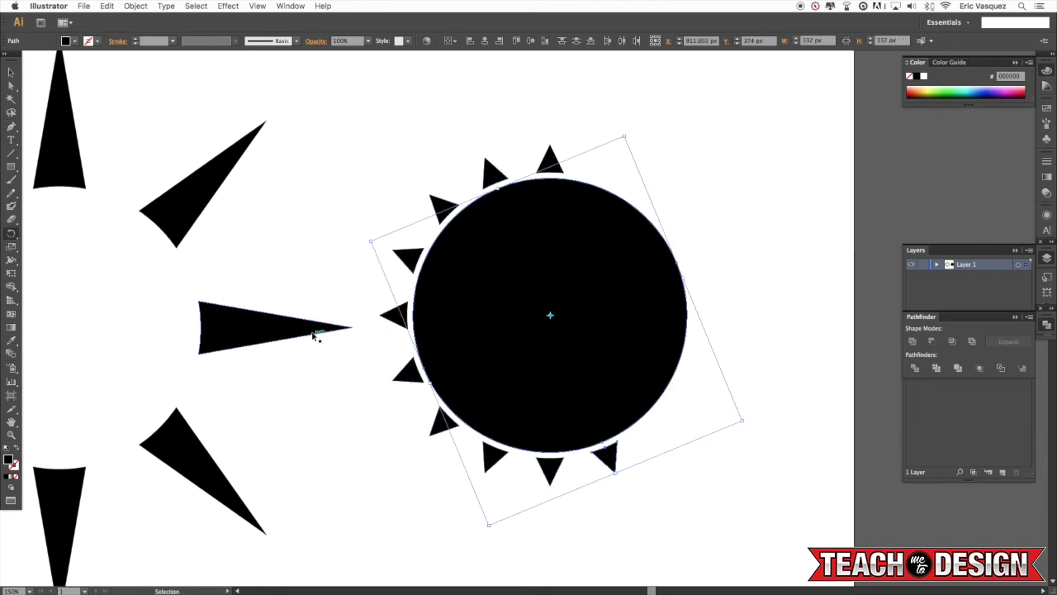
key(ctrl+d)
key(ctrl+d)
key(ctrl+d)
key(ctrl+d)
key(ctrl+d)
key(ctrl+d)
key(ctrl+shift+a)
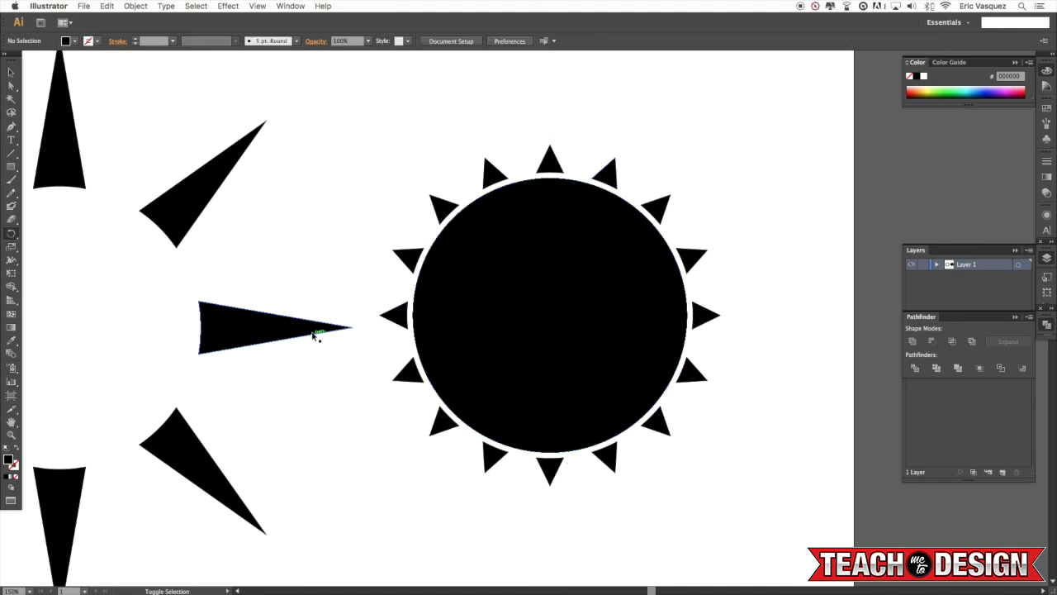
key(v)
drag(717, 285, 661, 291)
click(717, 285)
click(665, 288)
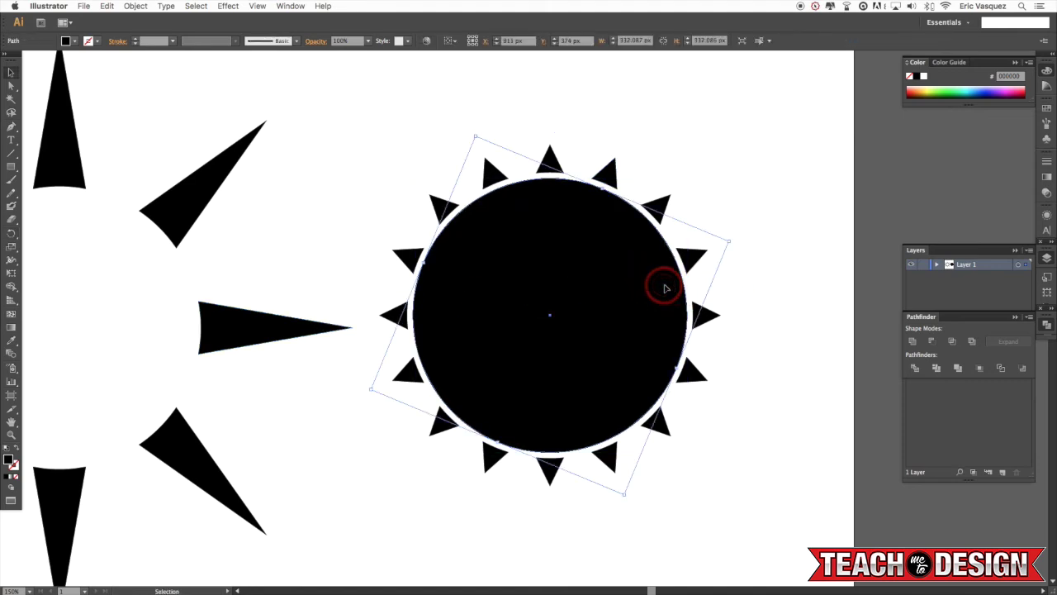
double_click(665, 288)
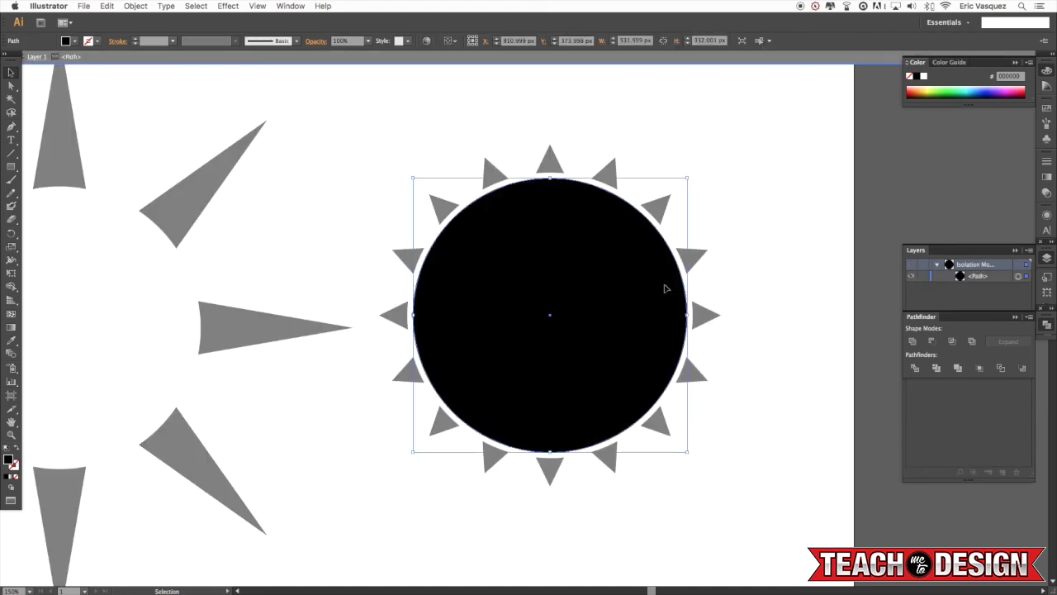
key(Escape)
click(712, 289)
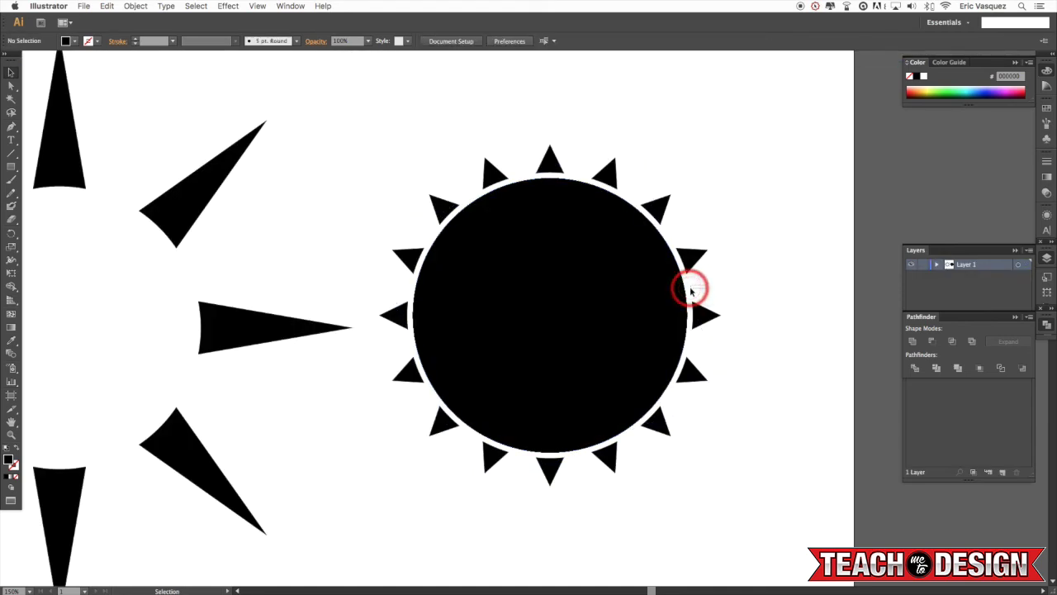
Delete the duplicate circles stacked inside the ring of spikes one by one, keeping a single circle
click(654, 292)
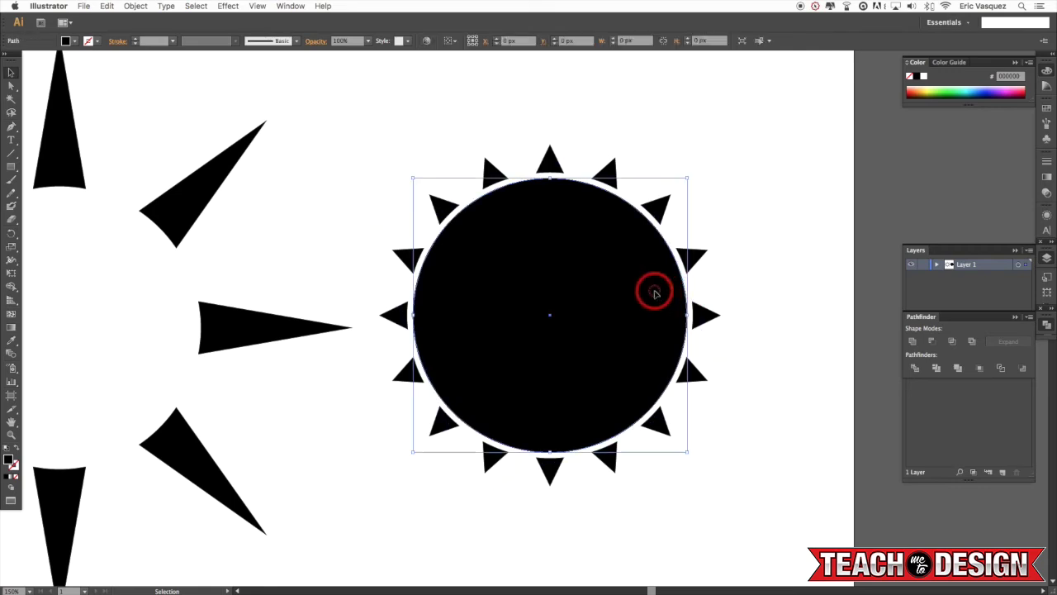
key(Delete)
click(578, 275)
key(Delete)
click(578, 274)
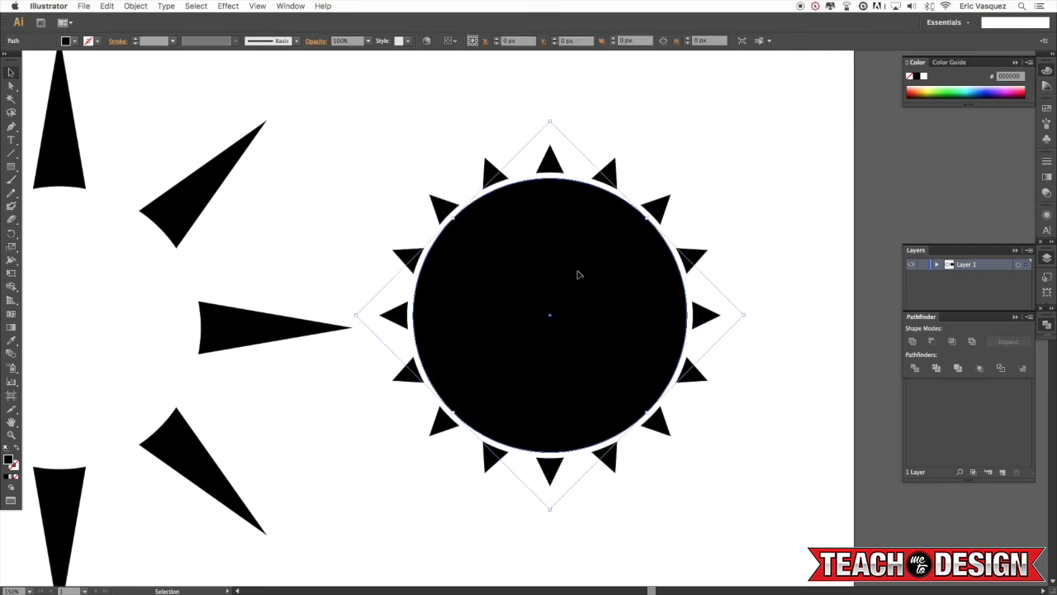
key(Delete)
click(578, 275)
key(Delete)
click(578, 274)
key(Delete)
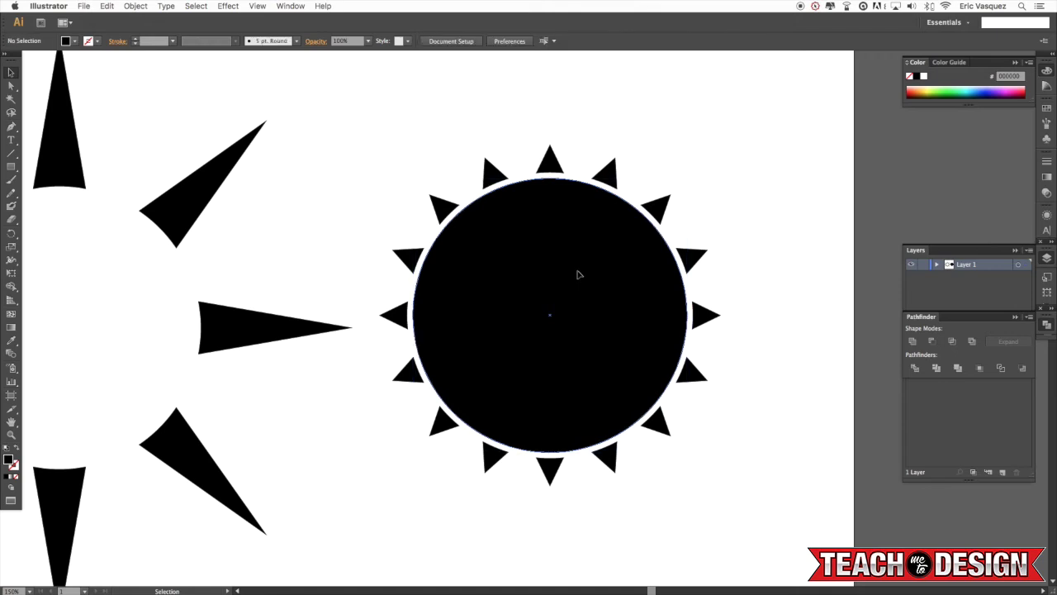
click(578, 274)
key(Delete)
click(578, 275)
key(Delete)
click(578, 274)
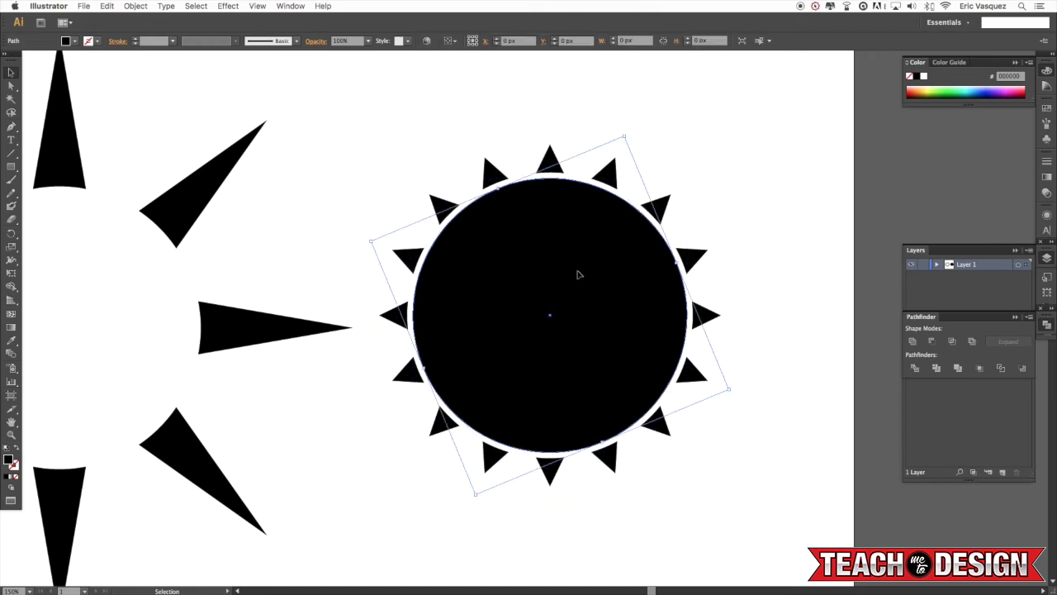
key(ctrl+shift+a)
click(578, 275)
key(ctrl+shift+a)
click(578, 275)
key(Delete)
click(579, 274)
key(Delete)
click(578, 274)
key(Delete)
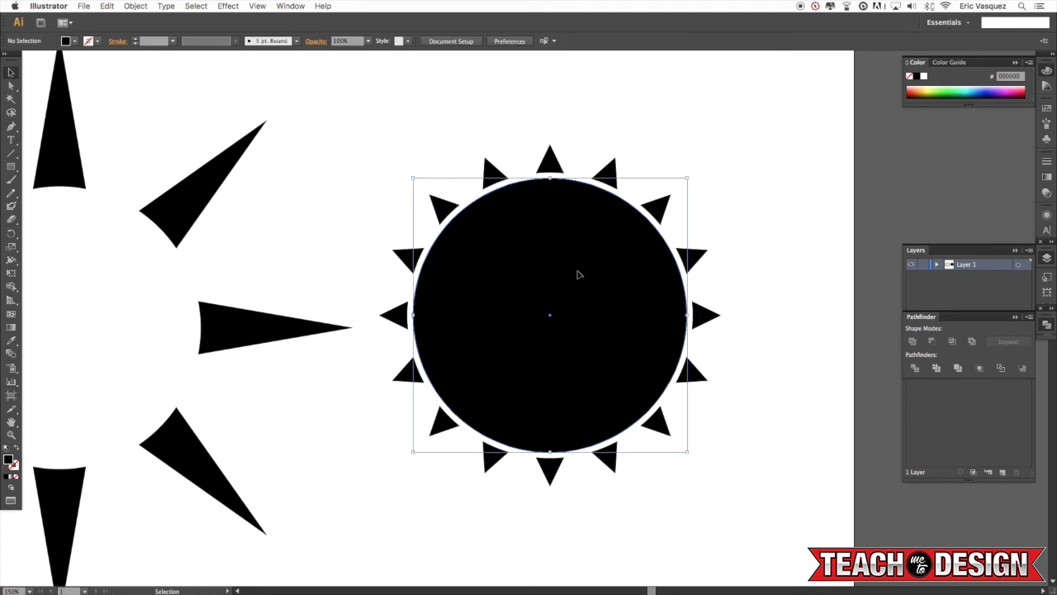
key(Delete)
key(ctrl+z)
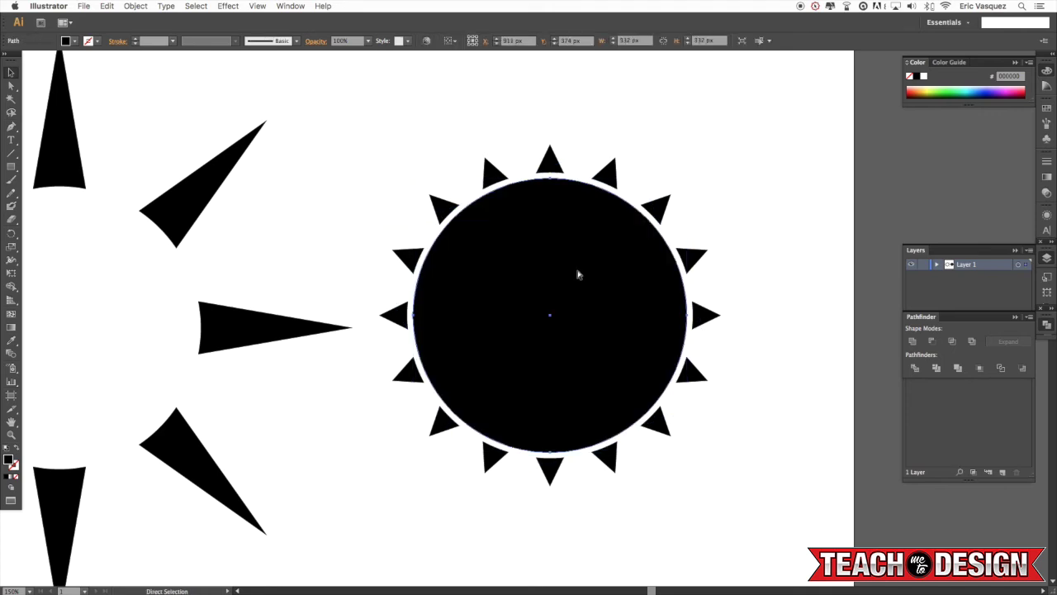
Review both spiked shapes on the whole artboard, and select the large circle to look at its Lock options
key(ctrl+minus)
key(ctrl+minus)
key(ctrl+shift+a)
drag(680, 206, 696, 193)
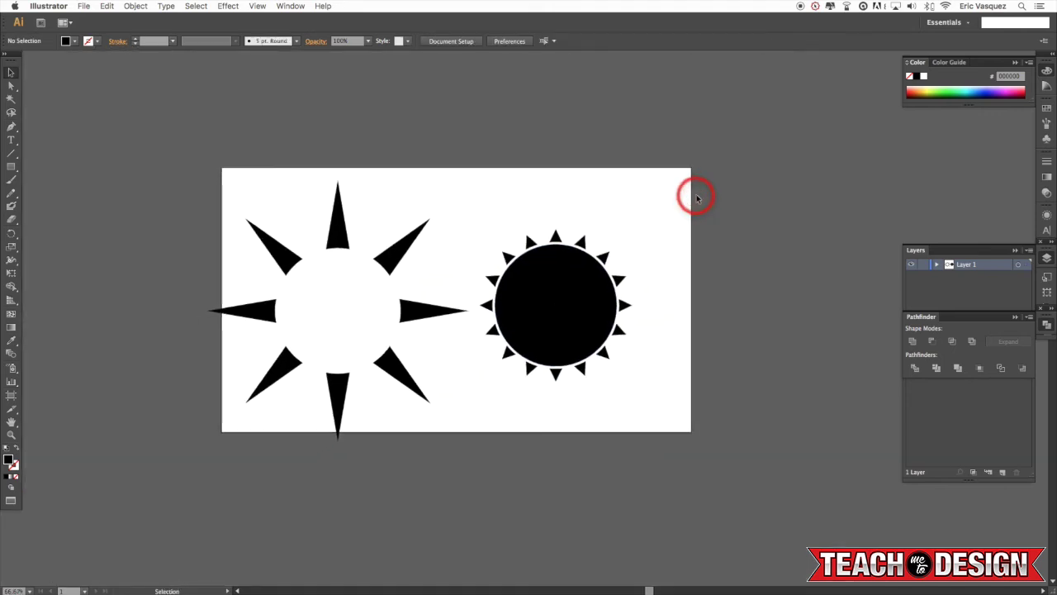
click(583, 240)
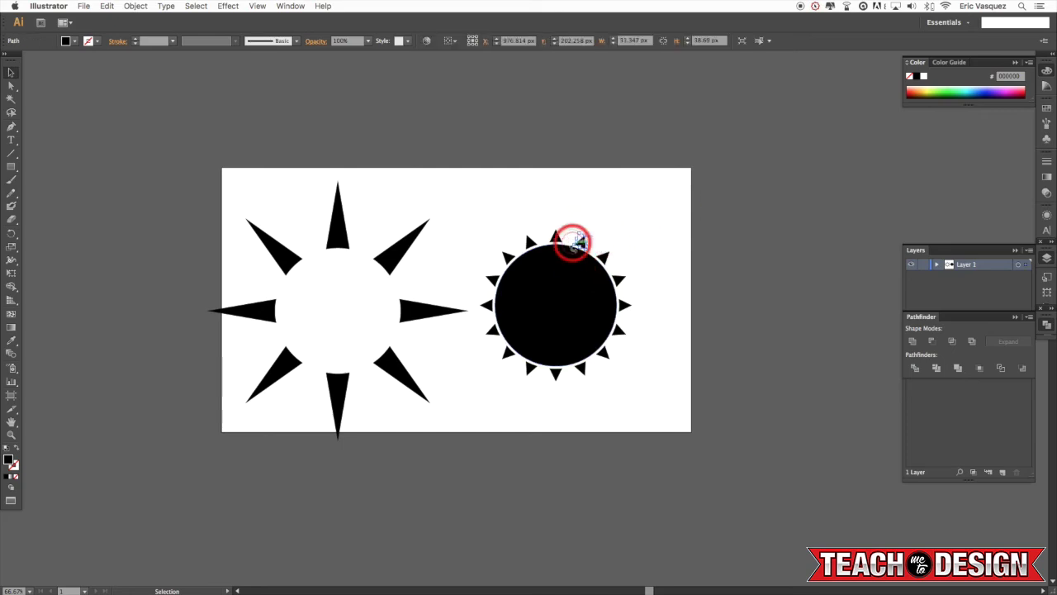
click(611, 194)
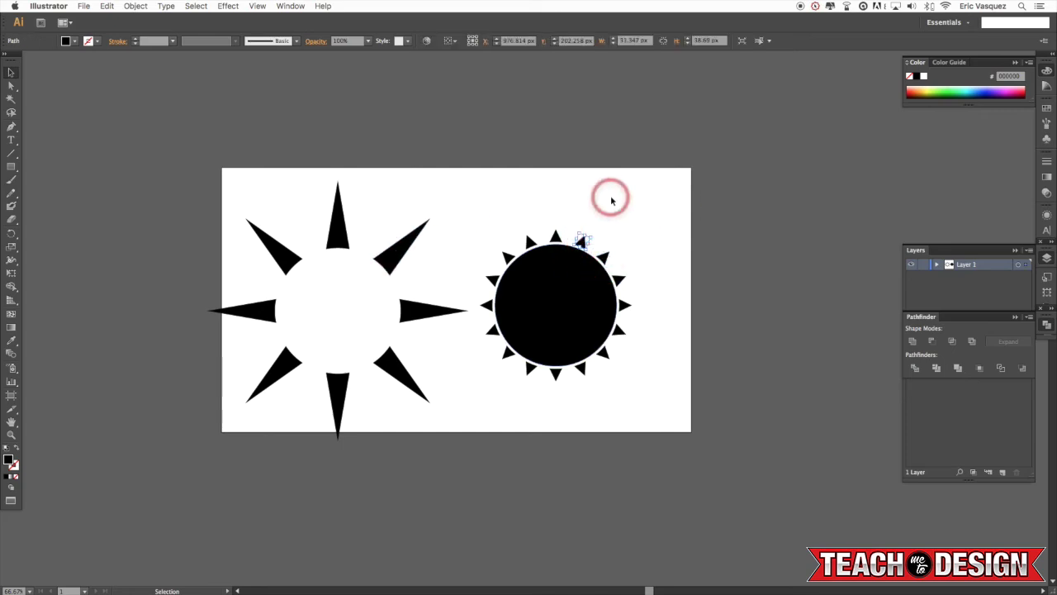
click(552, 304)
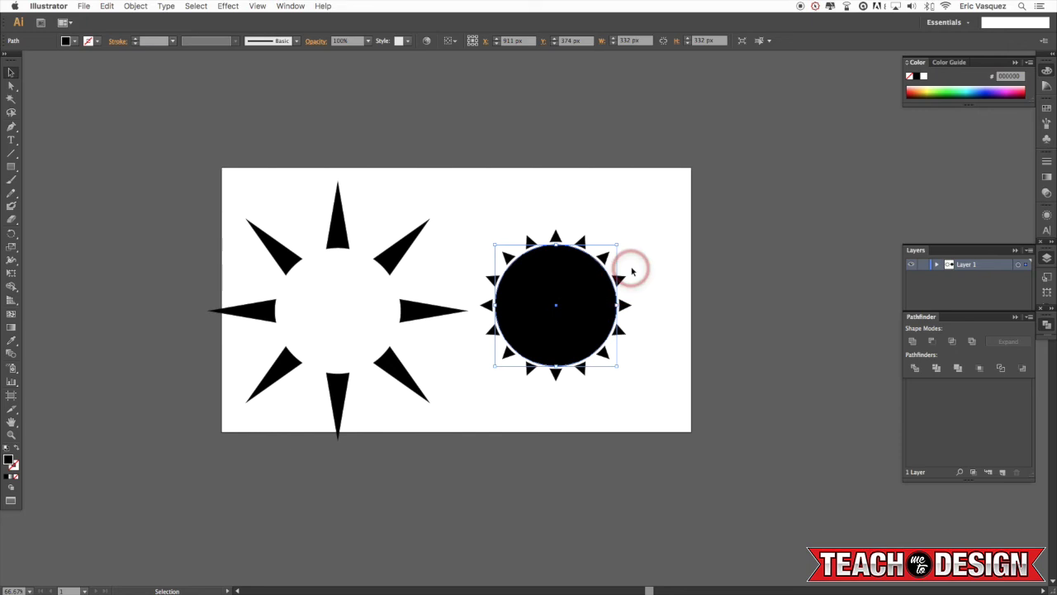
scroll(665, 256, left, 5)
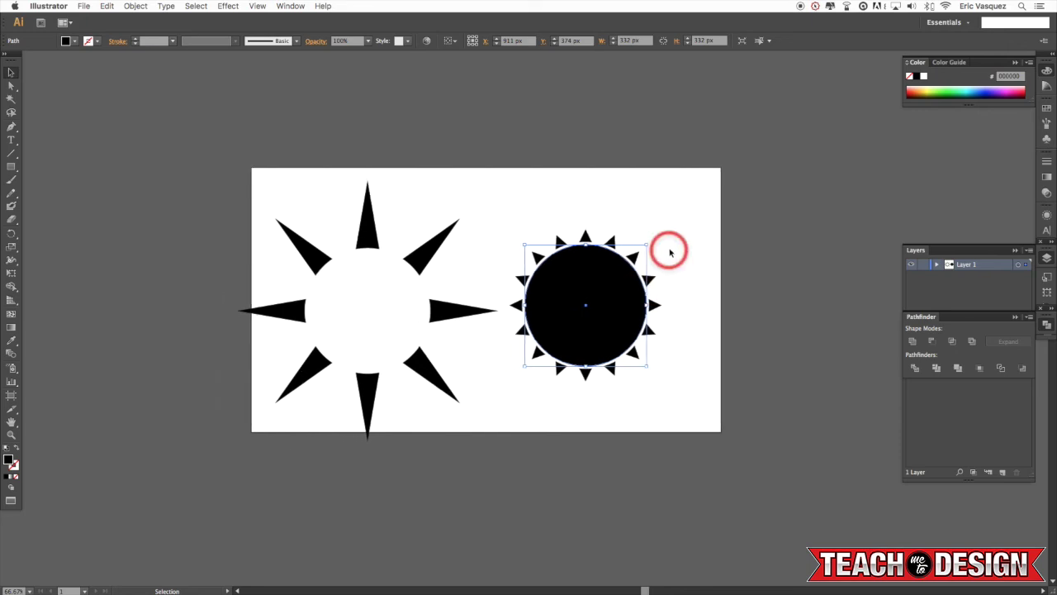
click(137, 6)
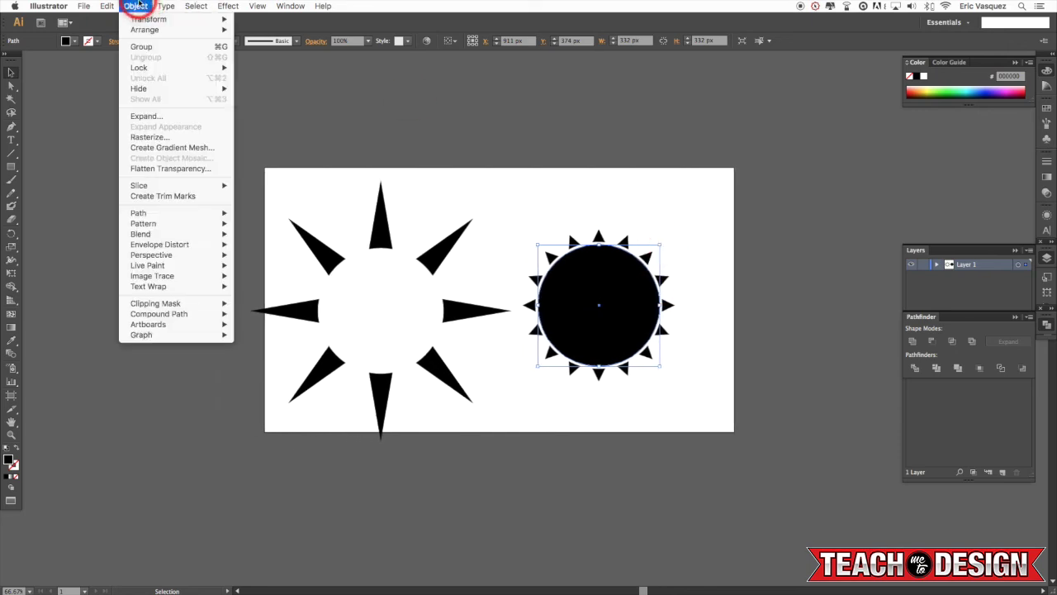
click(217, 68)
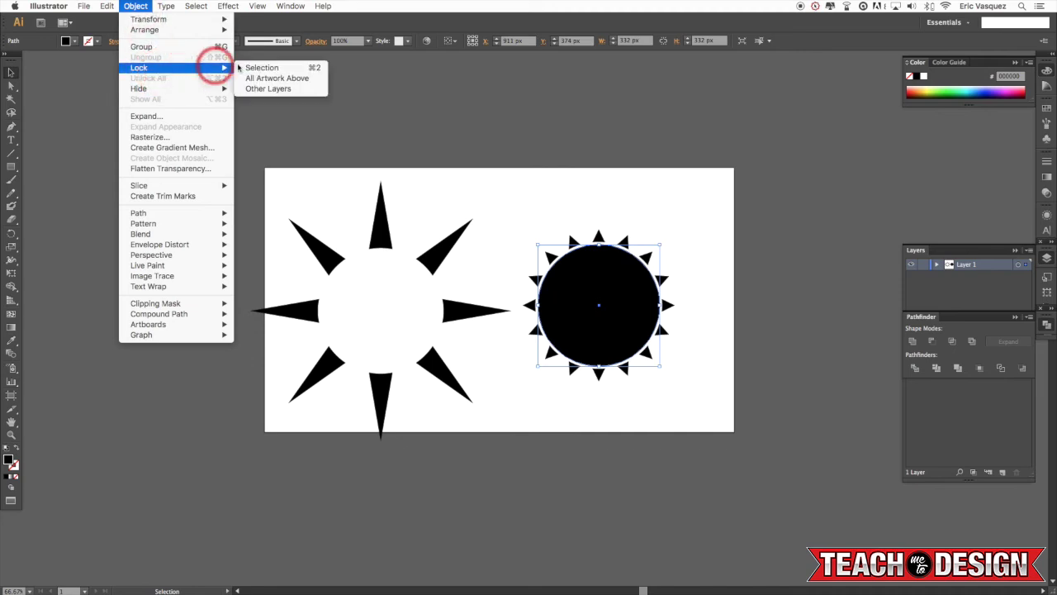
click(829, 218)
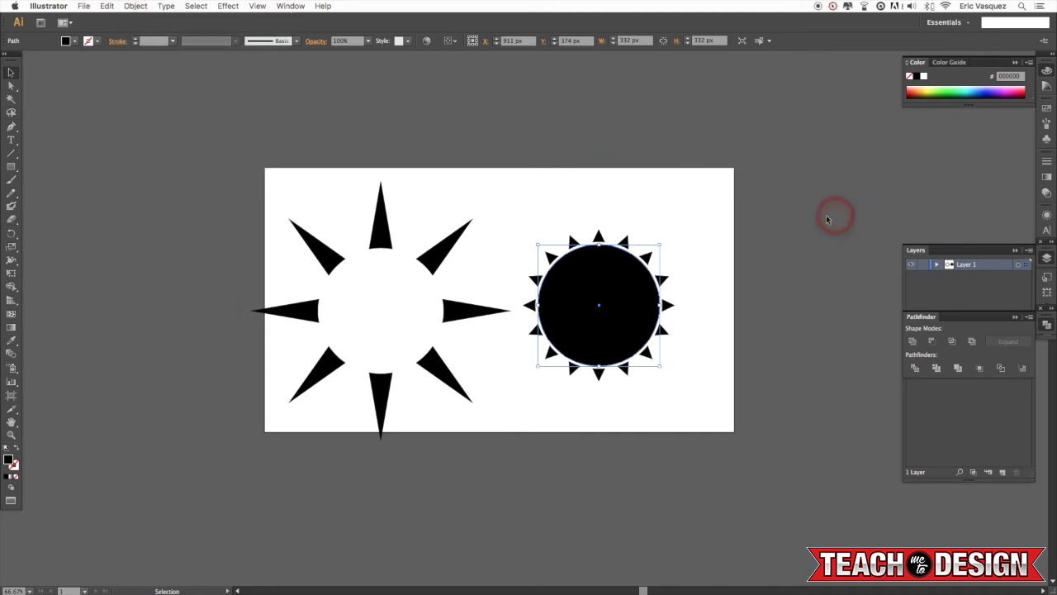
Group the ring of small spikes around the large circle, leaving the circle out of the group, and deselect
click(703, 234)
drag(726, 200, 514, 418)
key(super+shift+b)
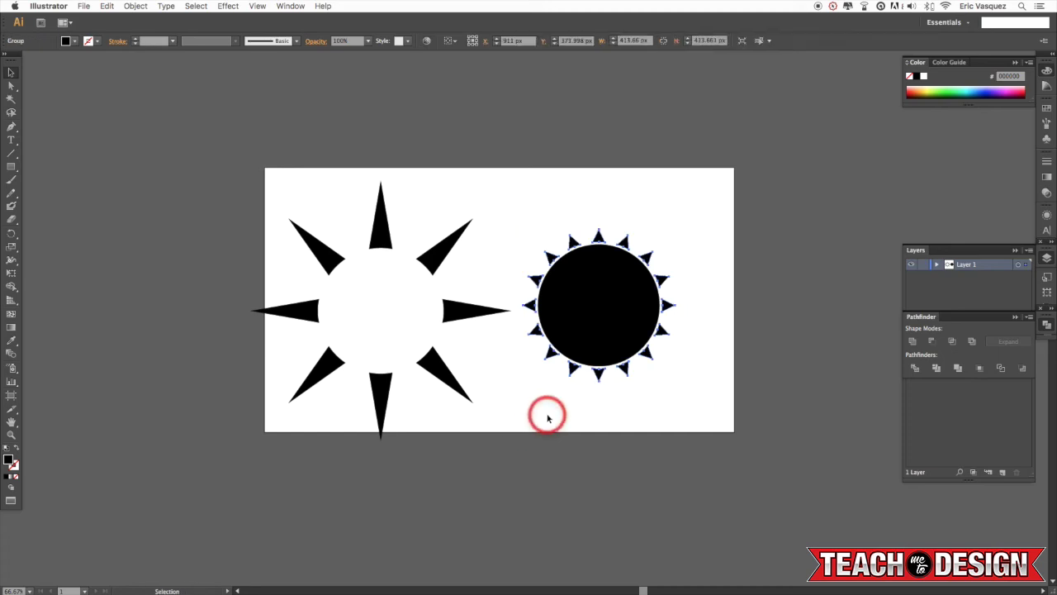
key(super+shift+b)
shift+click(651, 293)
scroll(644, 292, right, 2)
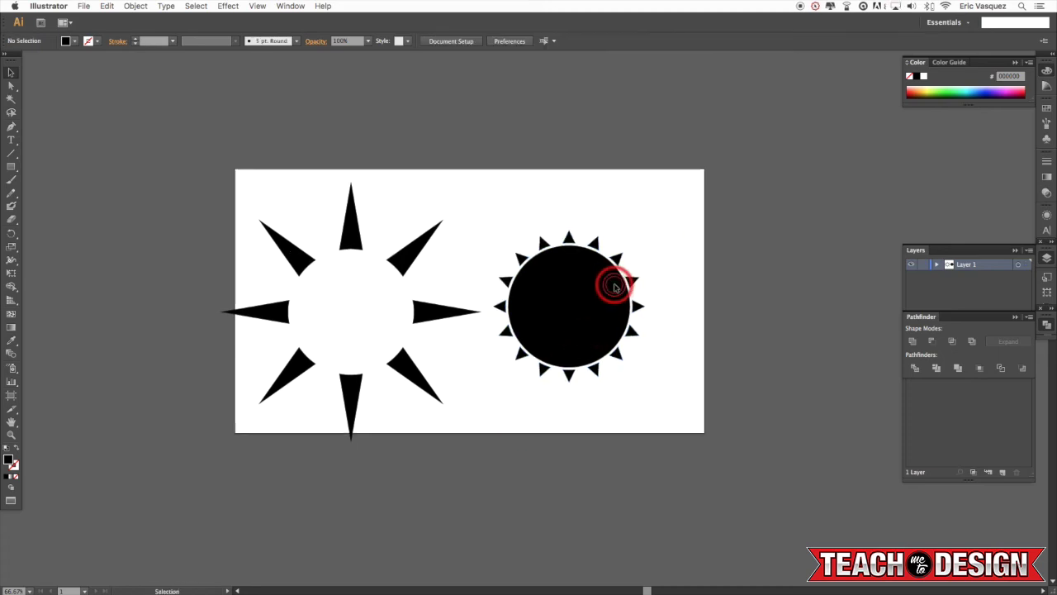
key(super+1)
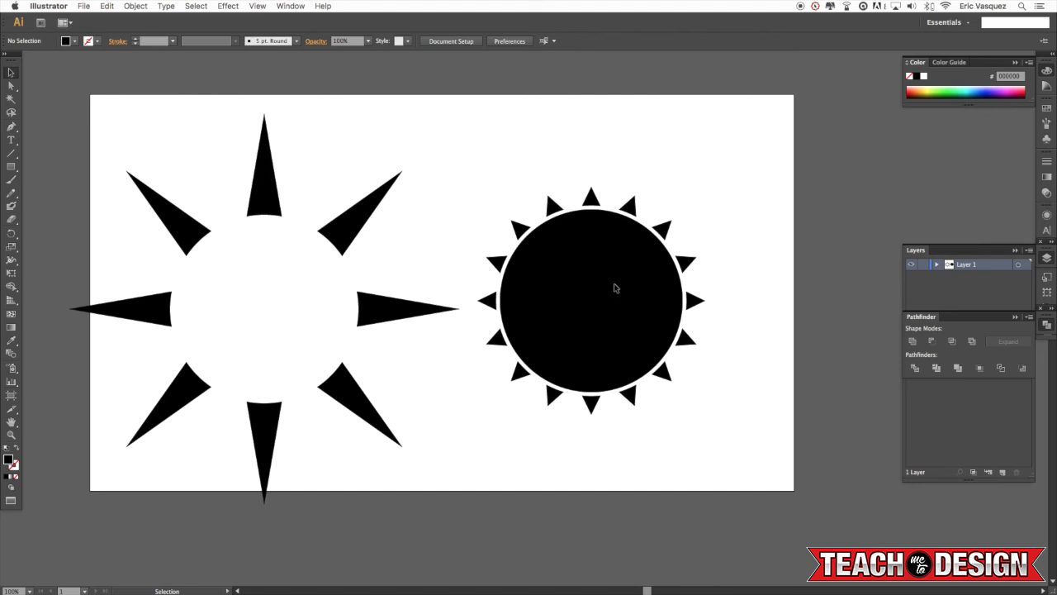
Align the long spikes, small spikes and large circle on their shared horizontal and vertical centres, and deselect
click(615, 289)
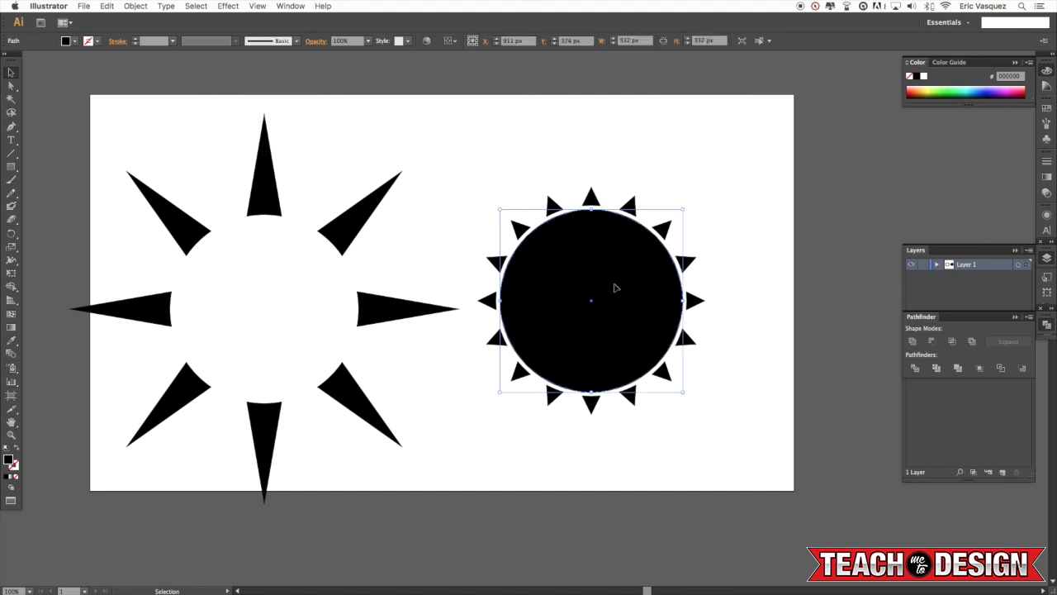
key(super+shift+a)
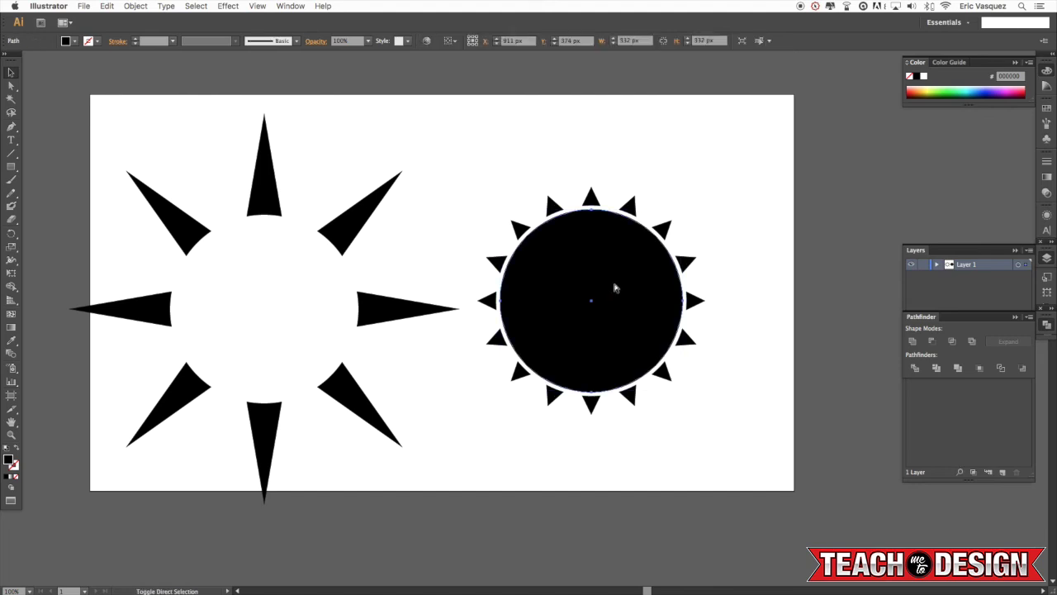
key(super+a)
scroll(442, 301, left, 3)
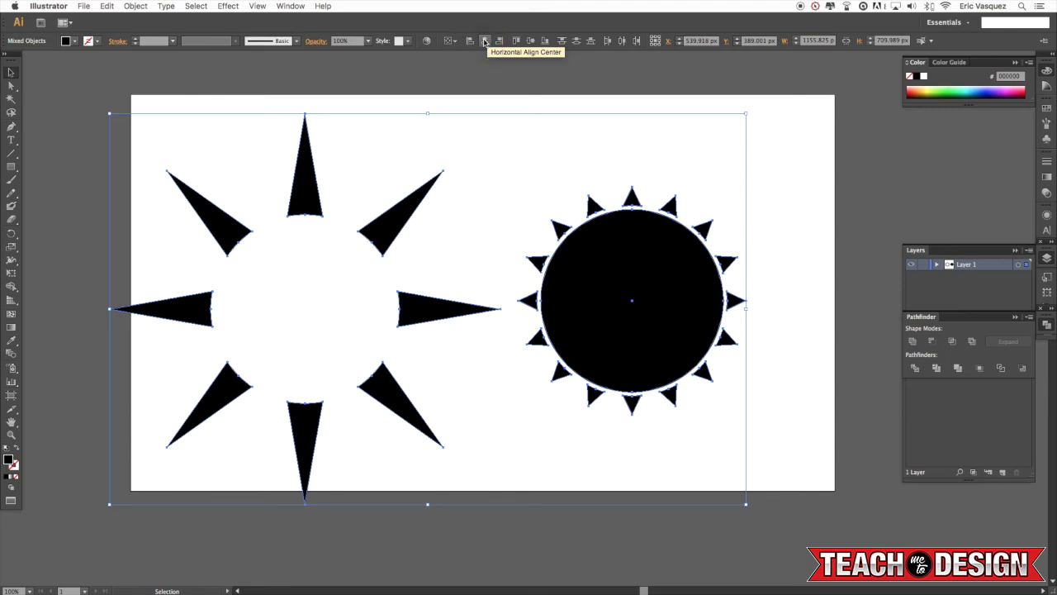
click(485, 42)
click(524, 42)
click(531, 42)
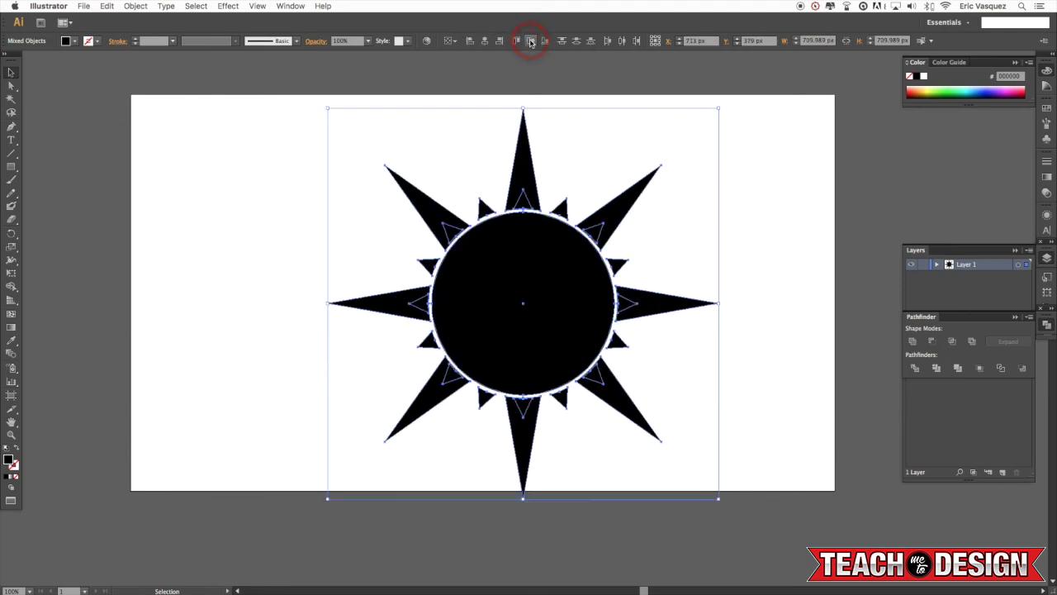
click(724, 215)
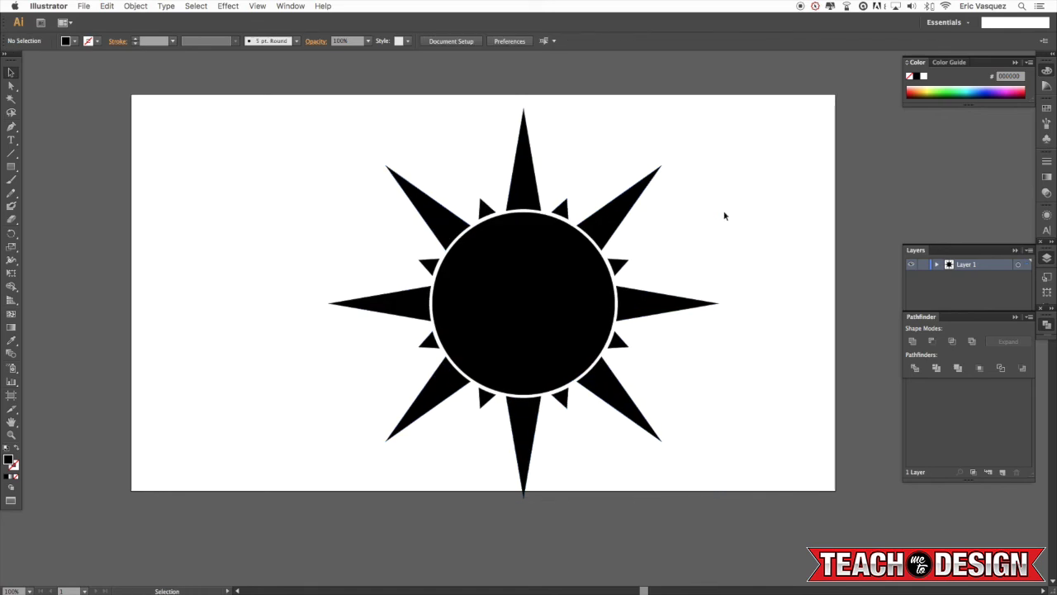
Scale the group of small spikes down proportionally around its centre to about 409 px wide, closer to the circle
drag(724, 215, 712, 215)
key(super+plus)
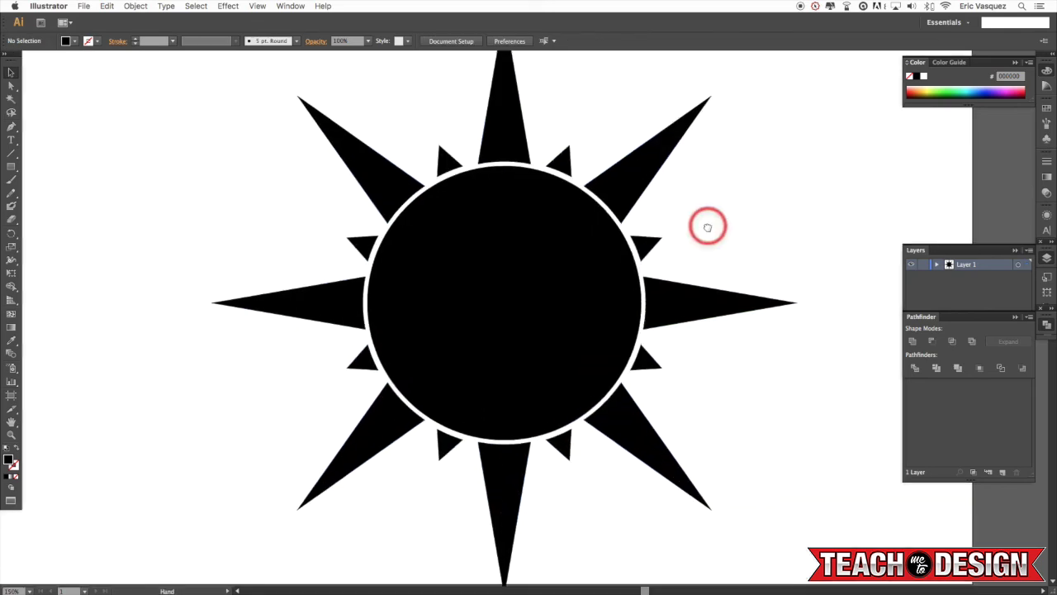
click(563, 170)
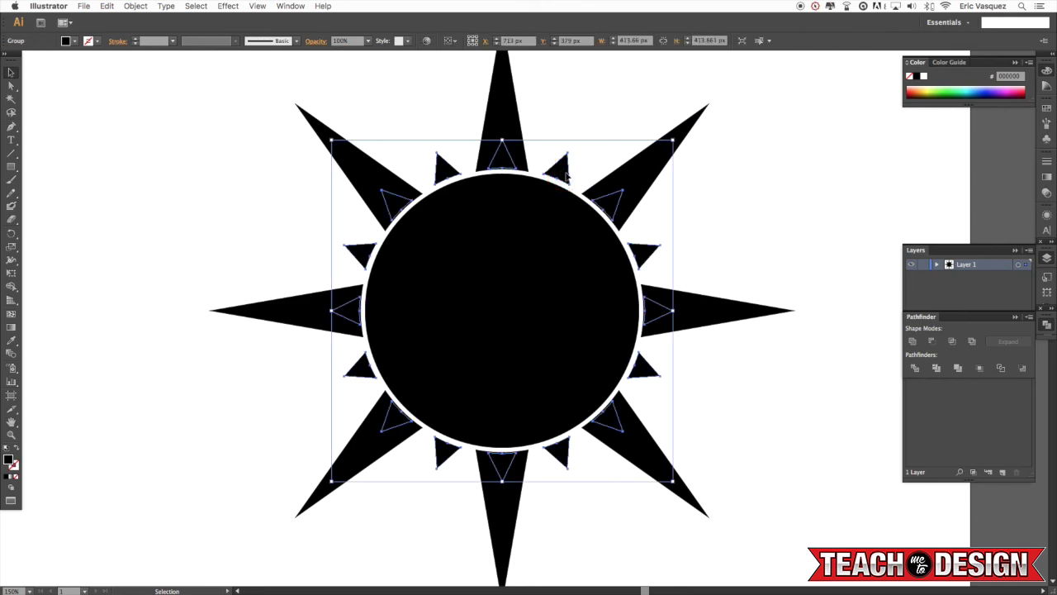
click(619, 165)
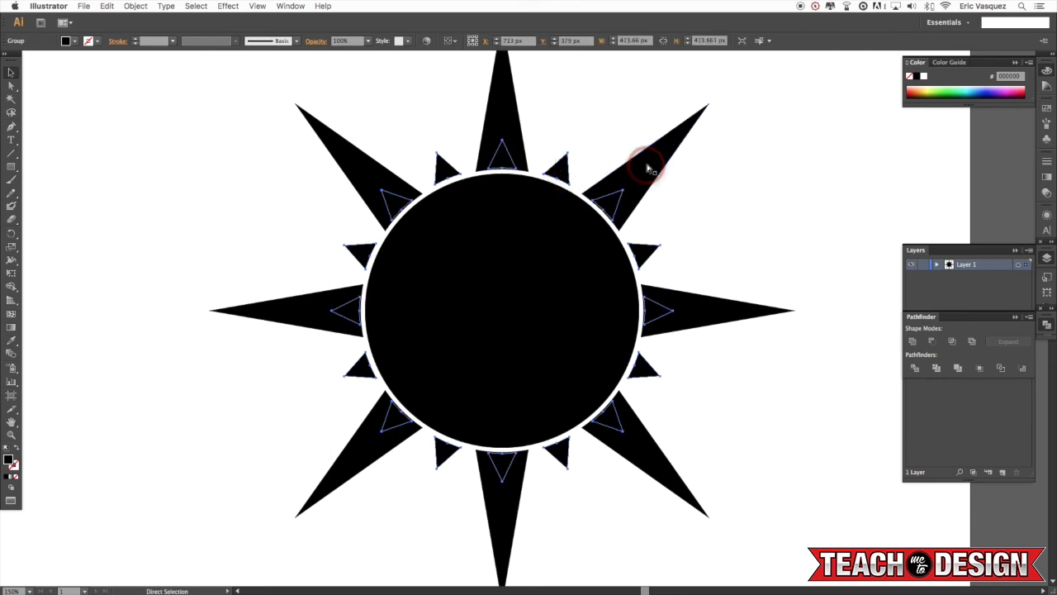
key(super+equal)
key(super+equal)
drag(444, 146, 537, 218)
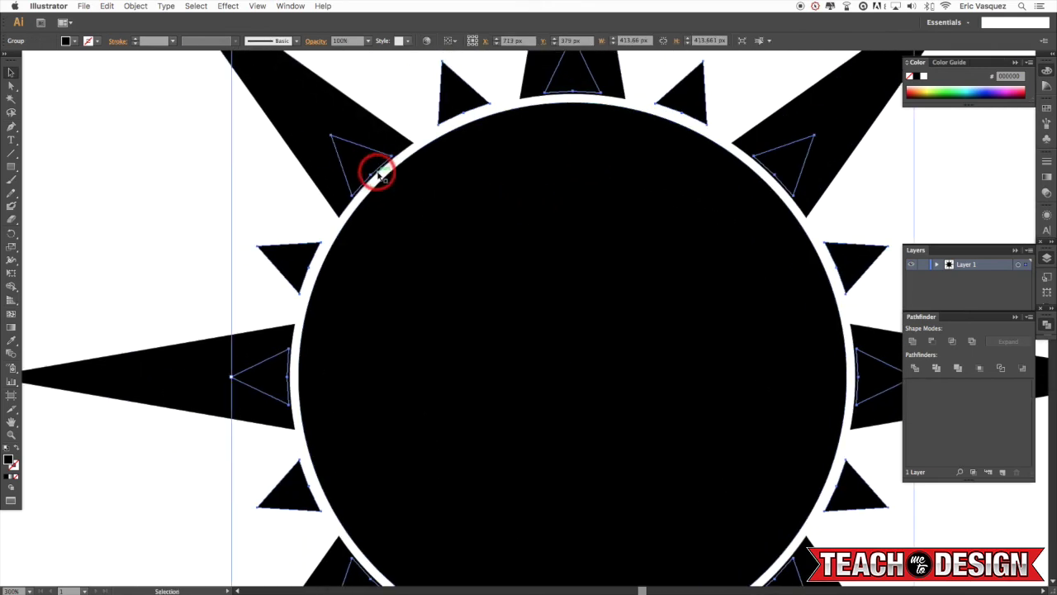
drag(570, 158, 467, 189)
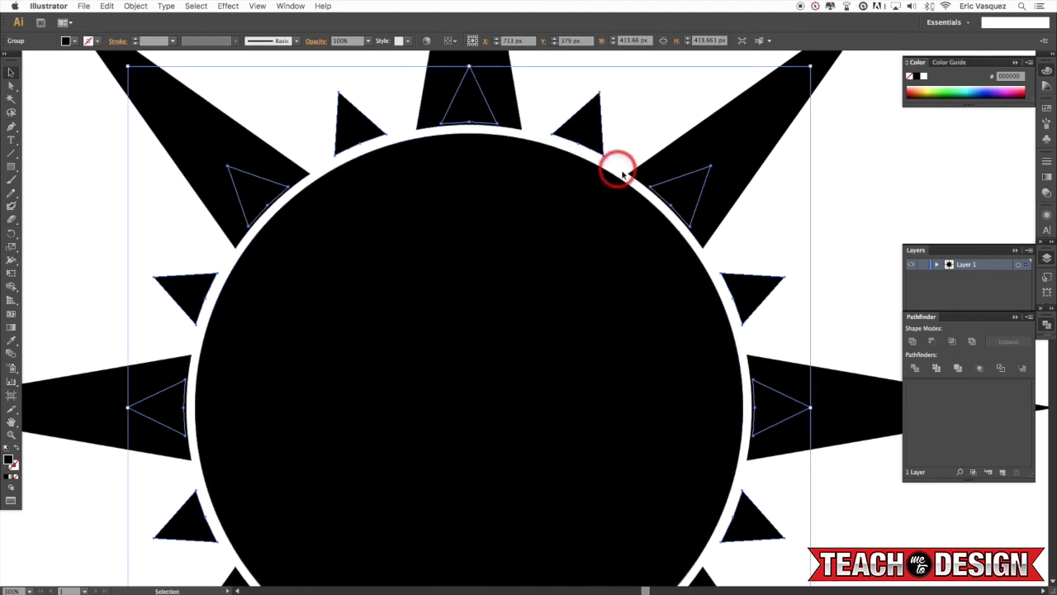
scroll(644, 215, right, 3)
scroll(644, 215, up, 3)
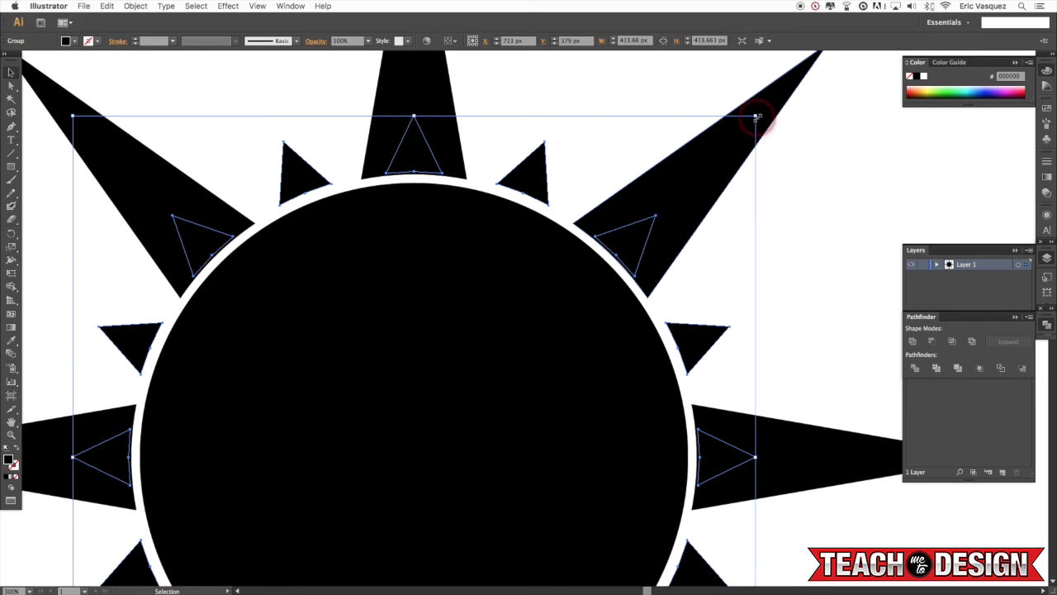
drag(755, 118, 755, 115)
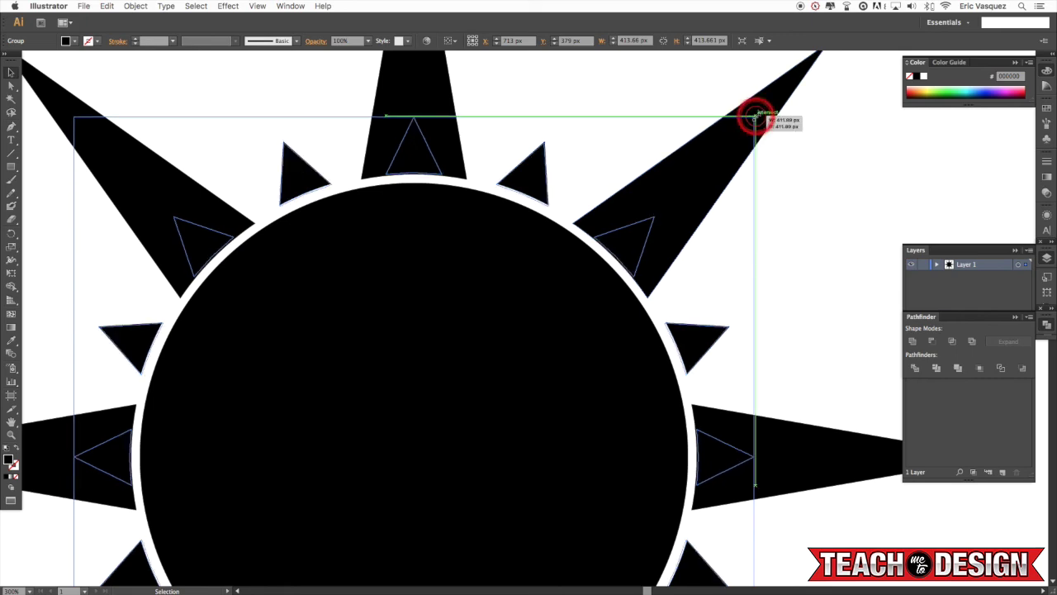
drag(755, 118, 753, 121)
key(super+shift+a)
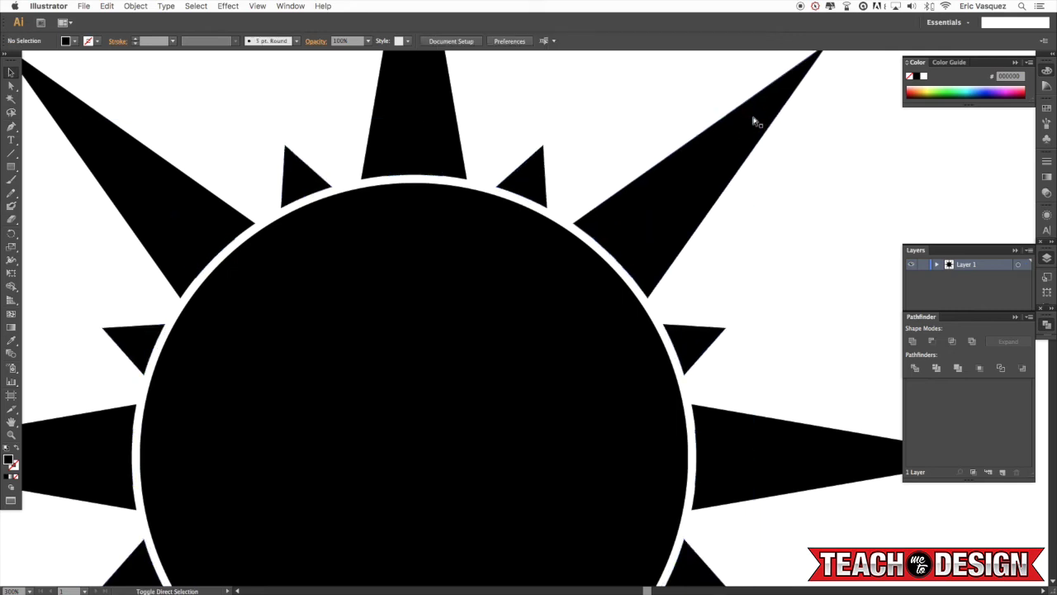
key(super+minus)
key(super+minus)
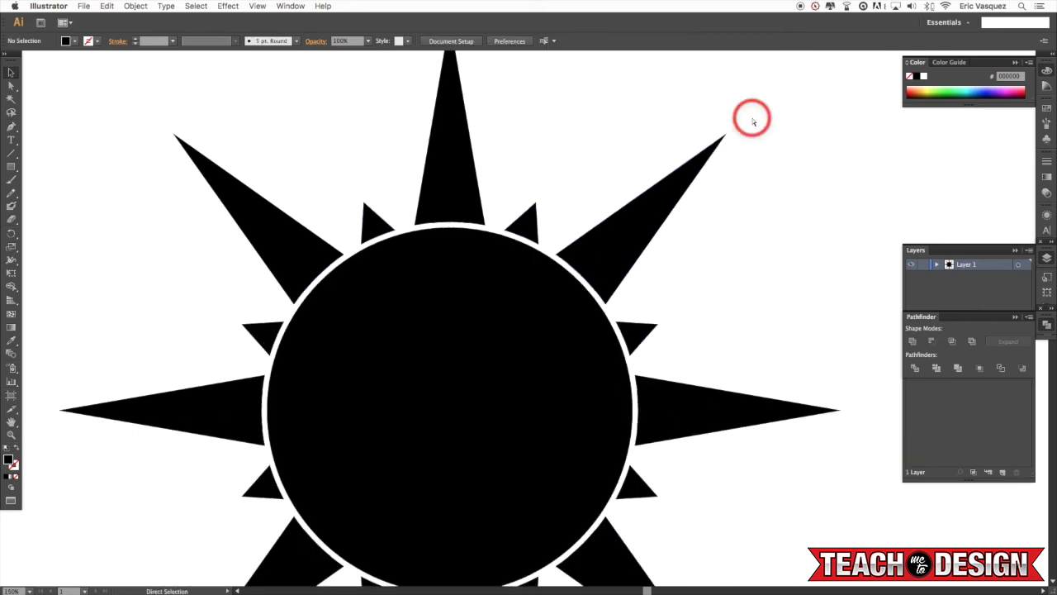
drag(695, 266, 743, 181)
Examine where the small spikes overlap the long ones by selecting each spike group, and deselect
click(658, 246)
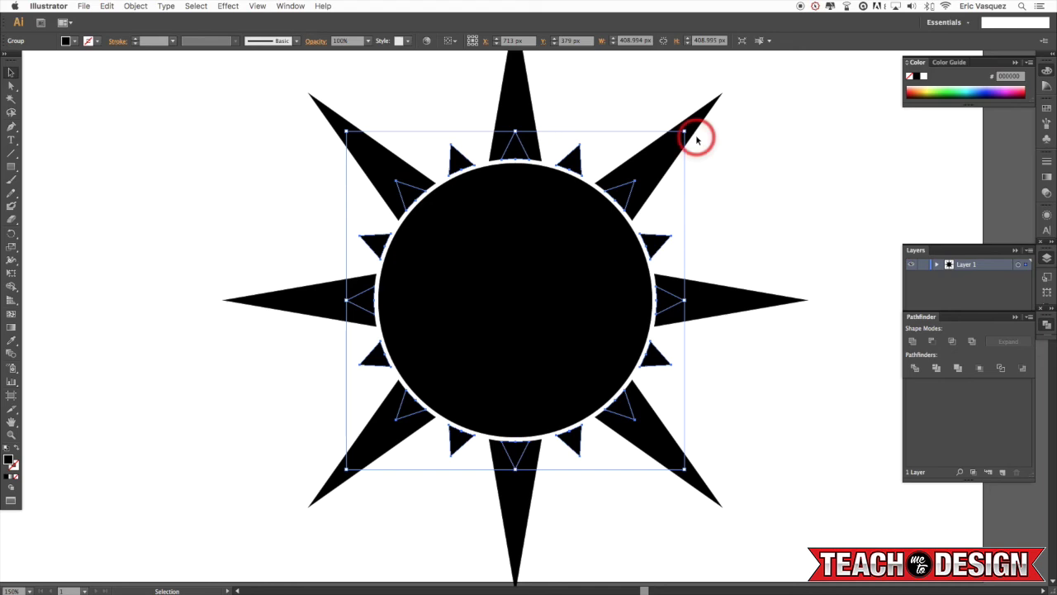
click(508, 147)
click(421, 193)
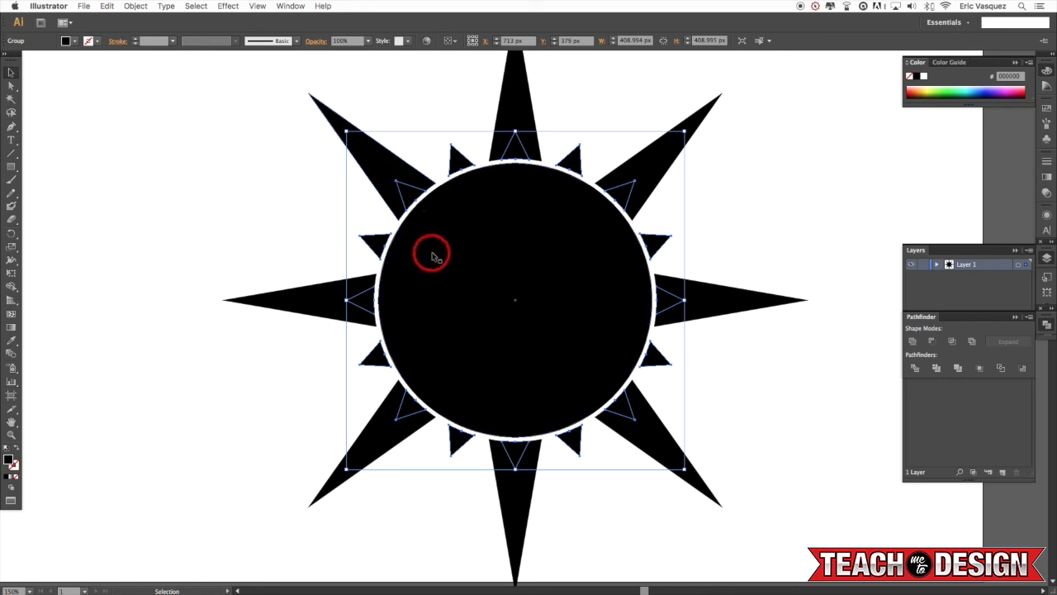
scroll(307, 310, right, 1)
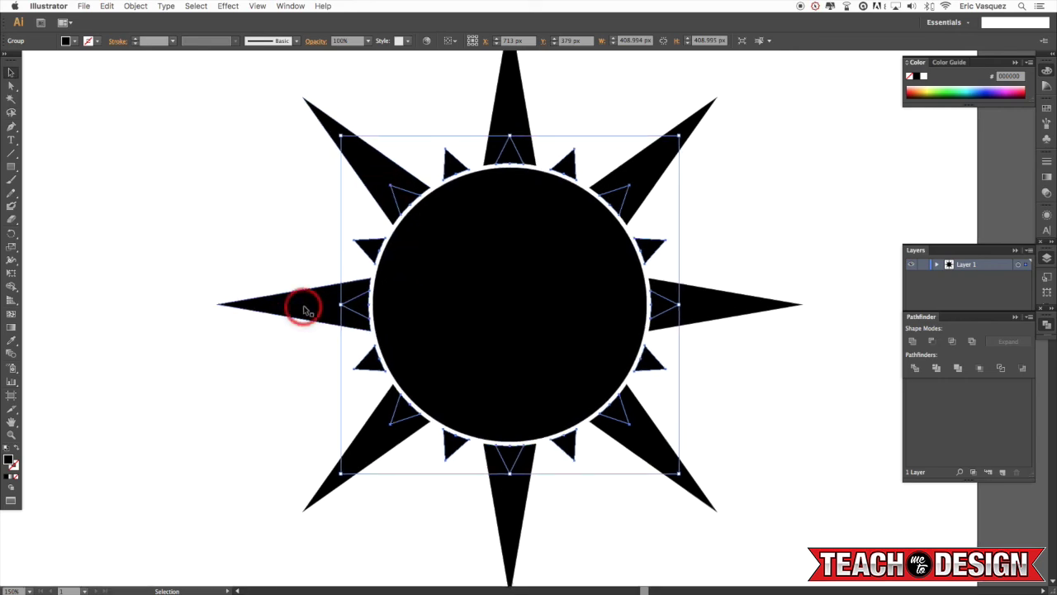
click(305, 309)
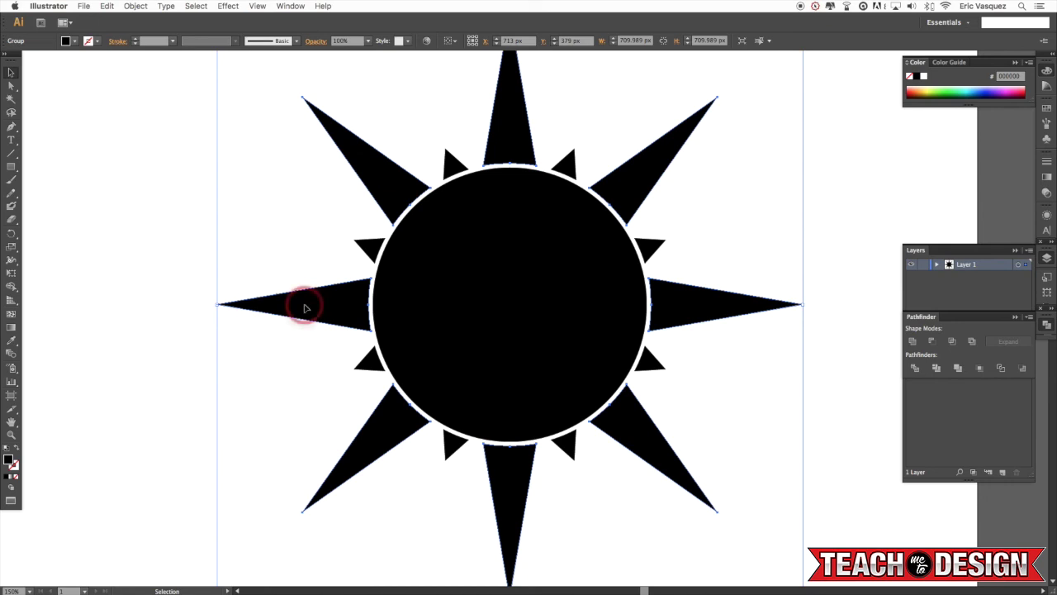
key(super+shift+a)
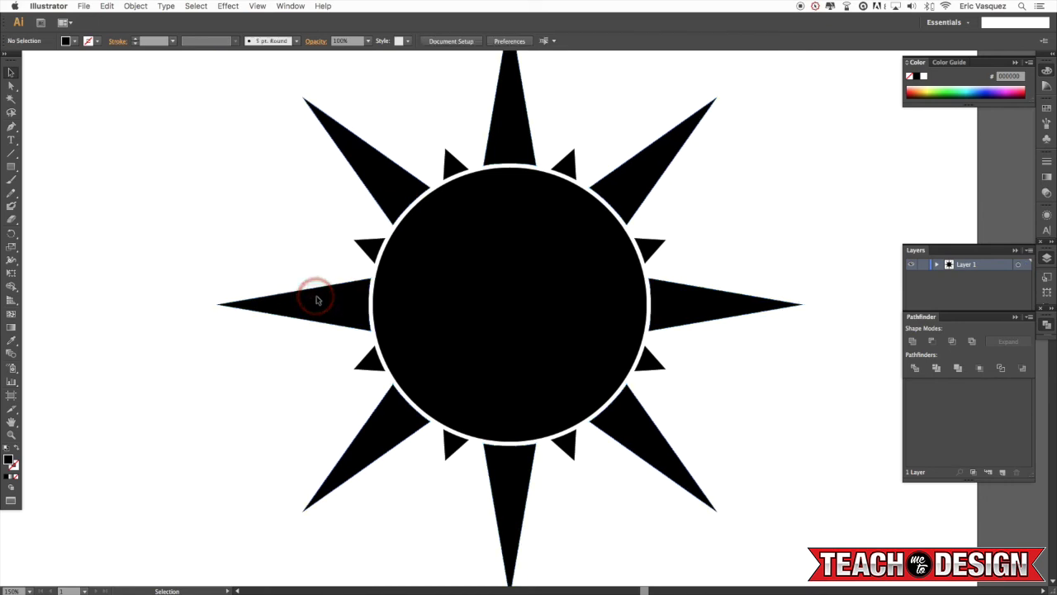
Delete the eight small spikes hidden beneath the long spikes, keeping only the small spikes between them
drag(312, 289, 360, 335)
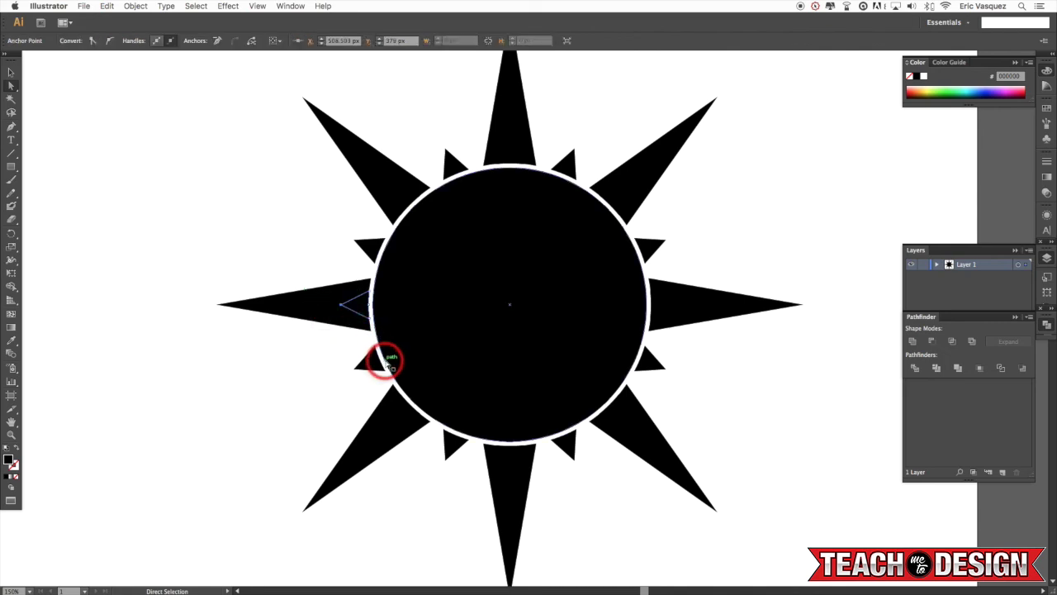
key(Delete)
key(Delete)
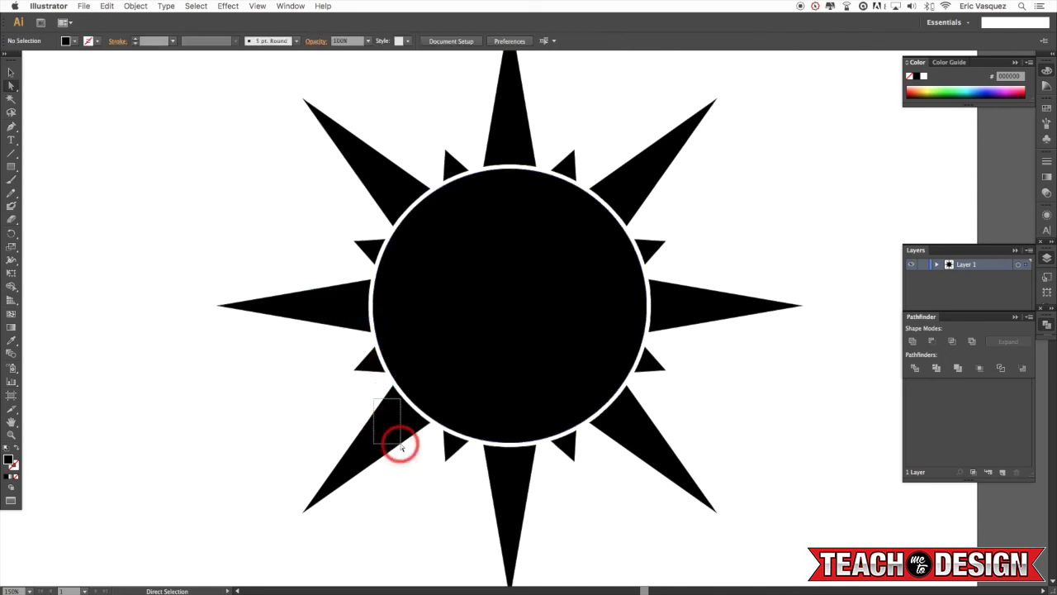
drag(527, 504, 496, 452)
drag(618, 440, 619, 440)
drag(719, 333, 656, 289)
mouse_move(613, 163)
mouse_down()
mouse_move(643, 206)
mouse_move(625, 170)
mouse_up()
drag(500, 124, 535, 157)
key(Delete)
key(Delete)
drag(365, 160, 408, 204)
key(Delete)
key(Delete)
drag(288, 286, 359, 329)
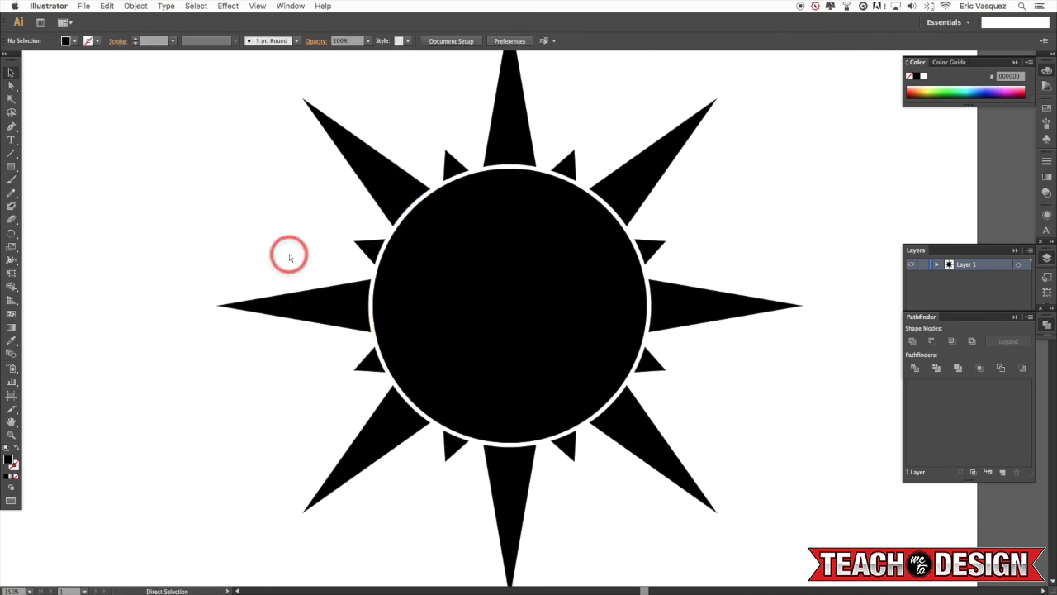
Group the long spikes, remaining small spikes and circle into one object
key(super+0)
key(super+a)
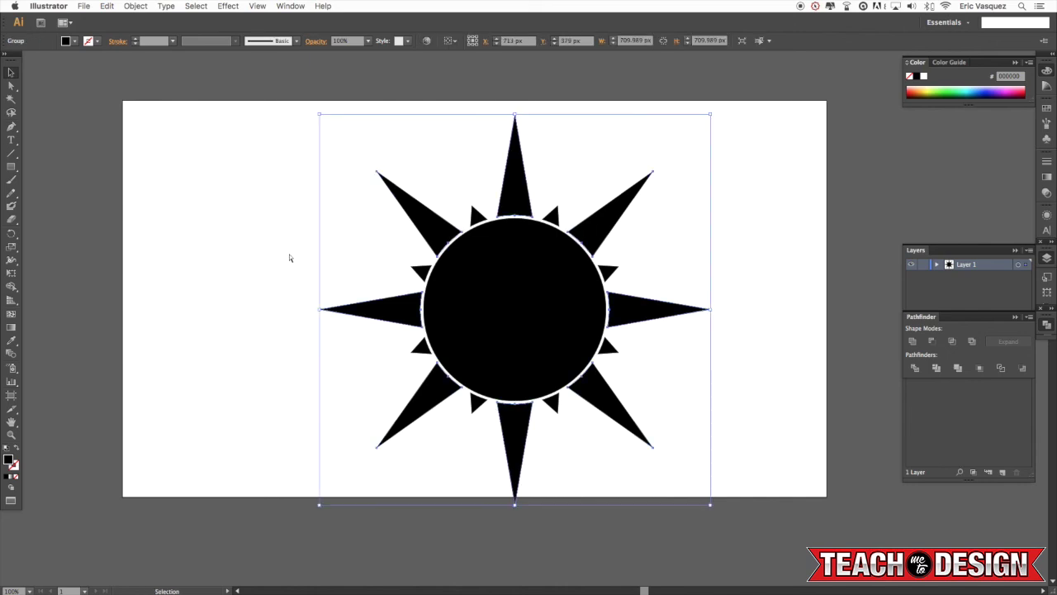
key(super+shift+a)
click(823, 184)
drag(761, 136, 330, 486)
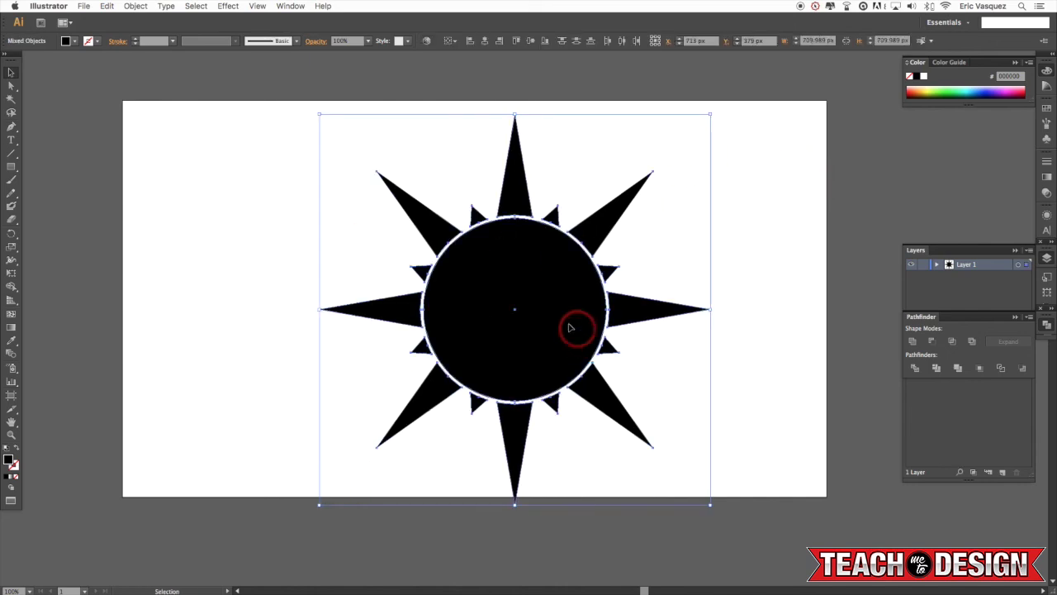
scroll(562, 323, right, 1)
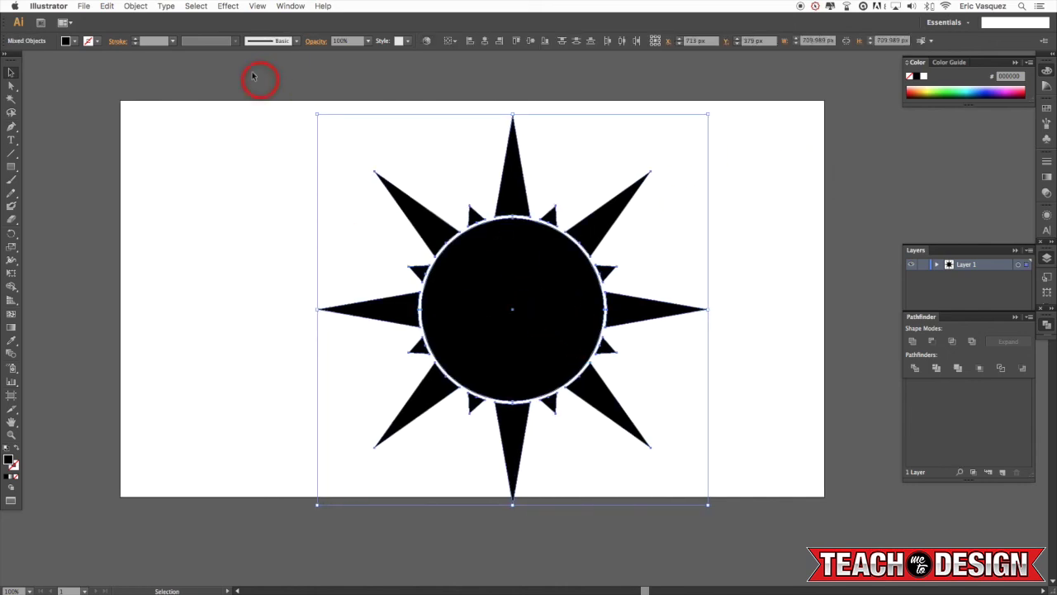
click(136, 6)
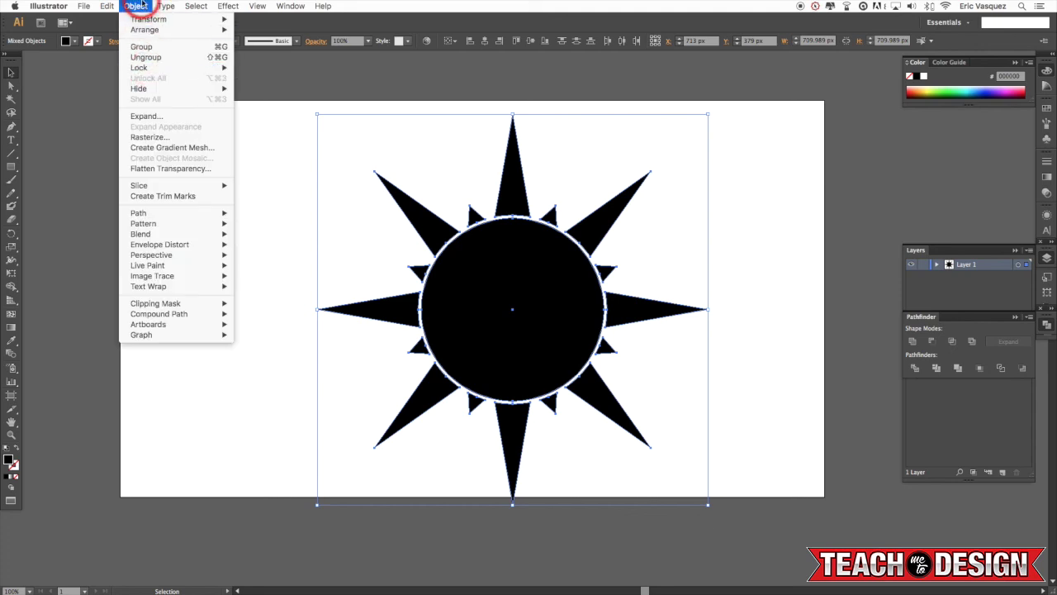
click(325, 158)
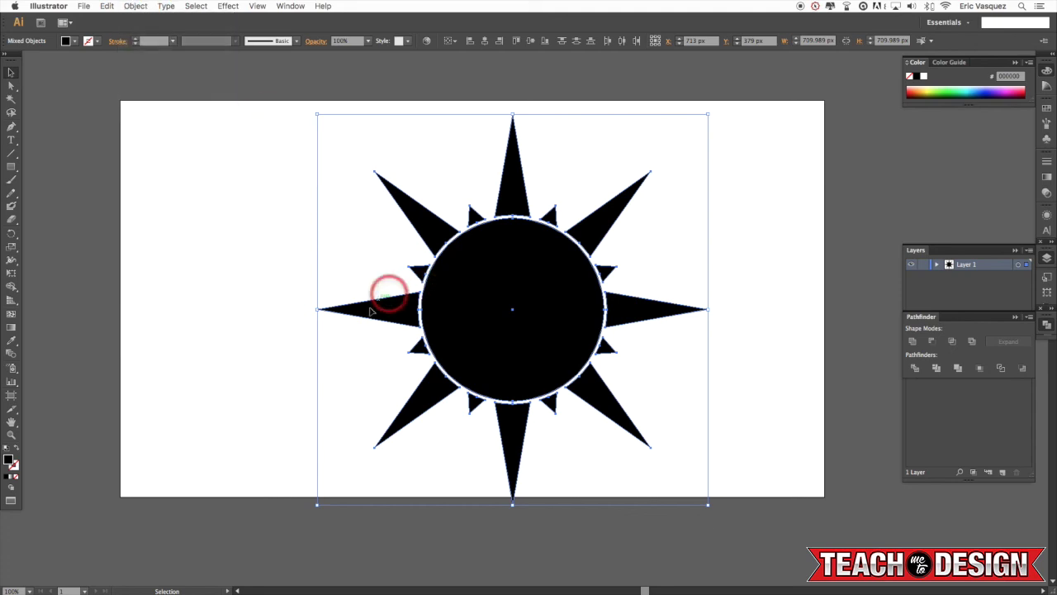
key(a)
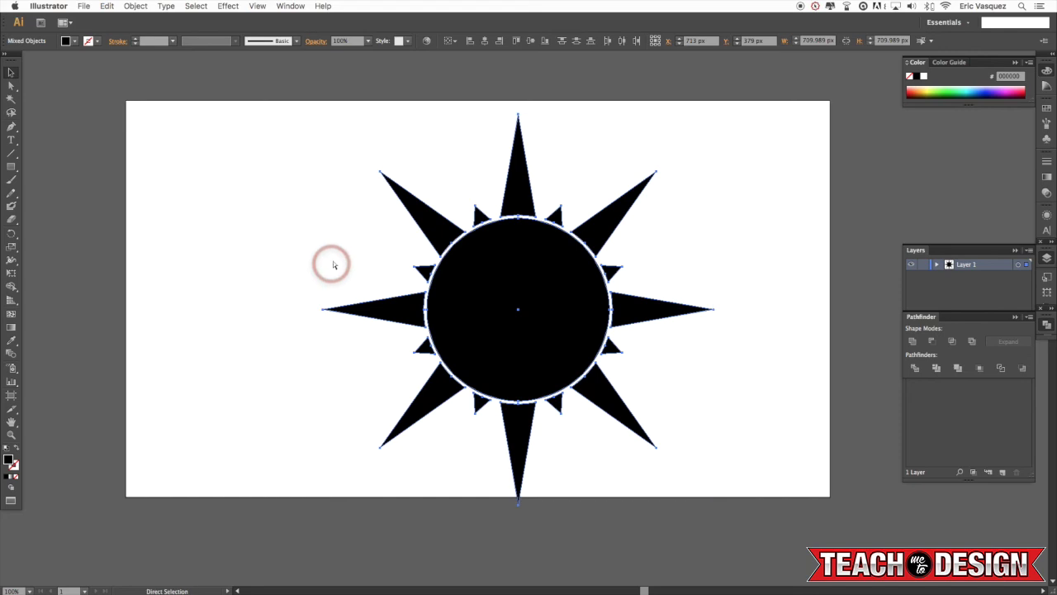
key(super+g)
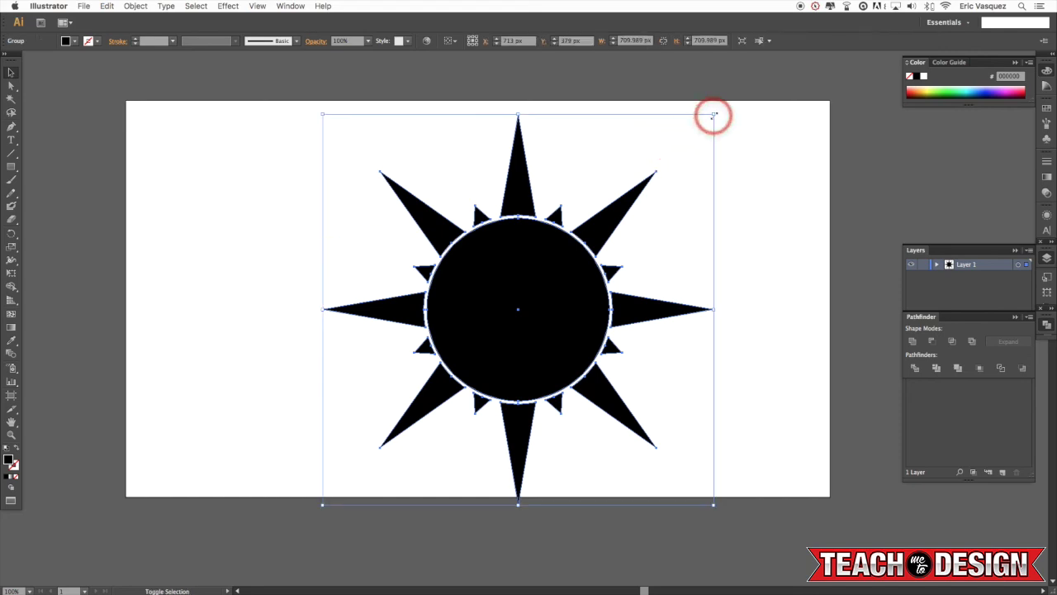
Scale the grouped sun shape down proportionally to about 594 px wide and move it fully inside the artboard
drag(712, 115, 641, 158)
drag(493, 290, 493, 247)
click(712, 255)
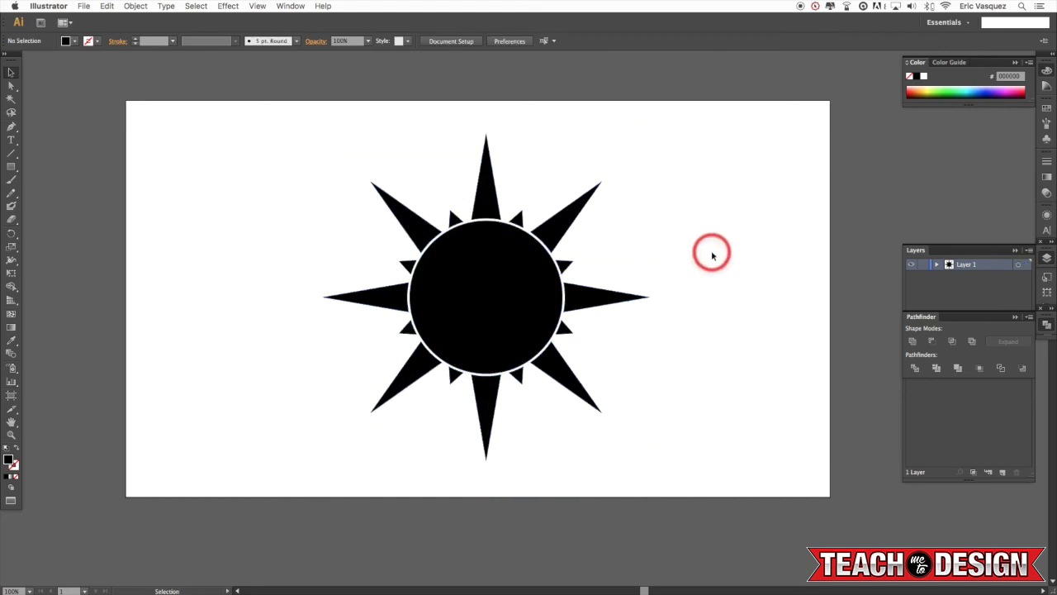
Try rotating the grouped sun shape freehand, undo the rotation, and inspect the shape up close
scroll(739, 253, left, 5)
click(619, 255)
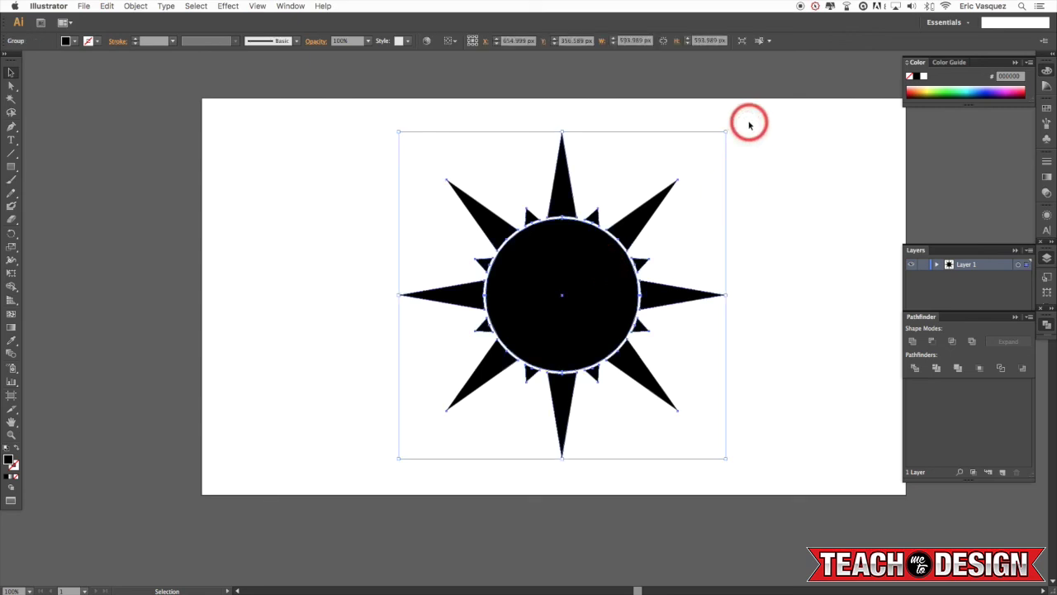
drag(730, 126, 795, 232)
drag(724, 123, 791, 216)
key(ctrl+z)
click(765, 151)
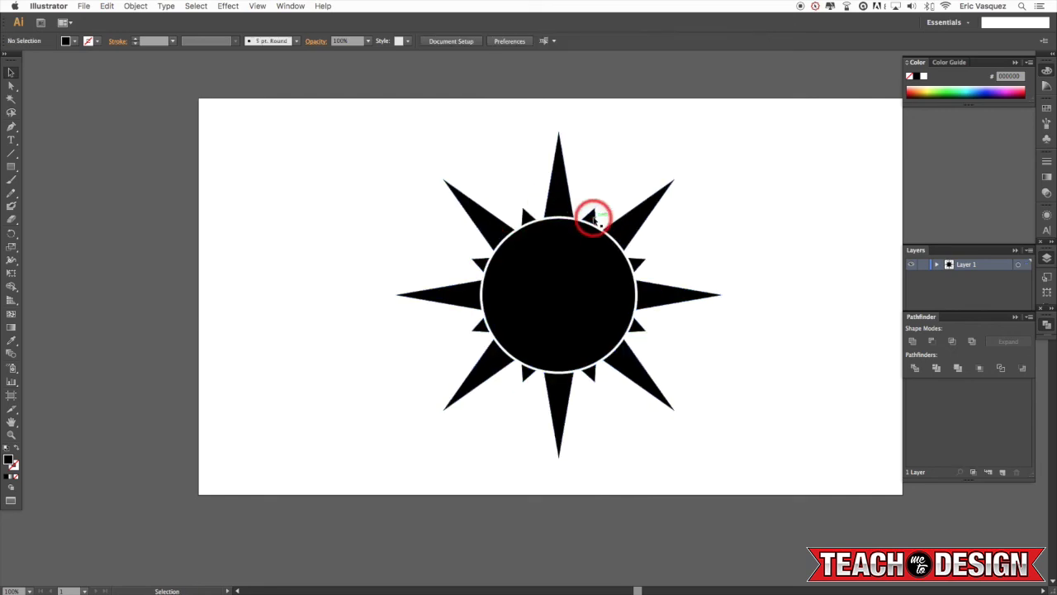
key(super+plus)
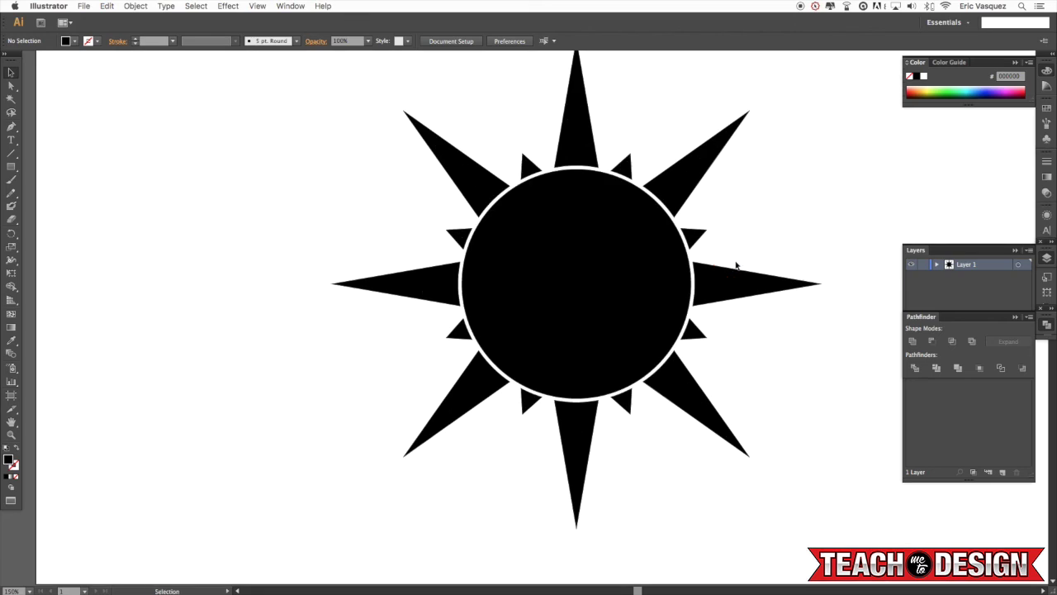
drag(736, 264, 646, 295)
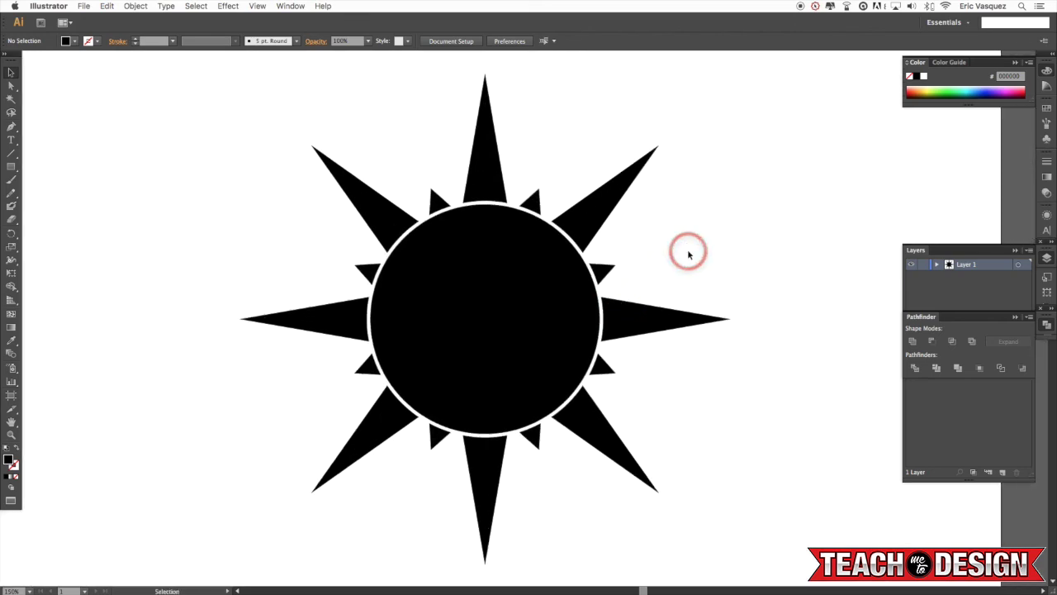